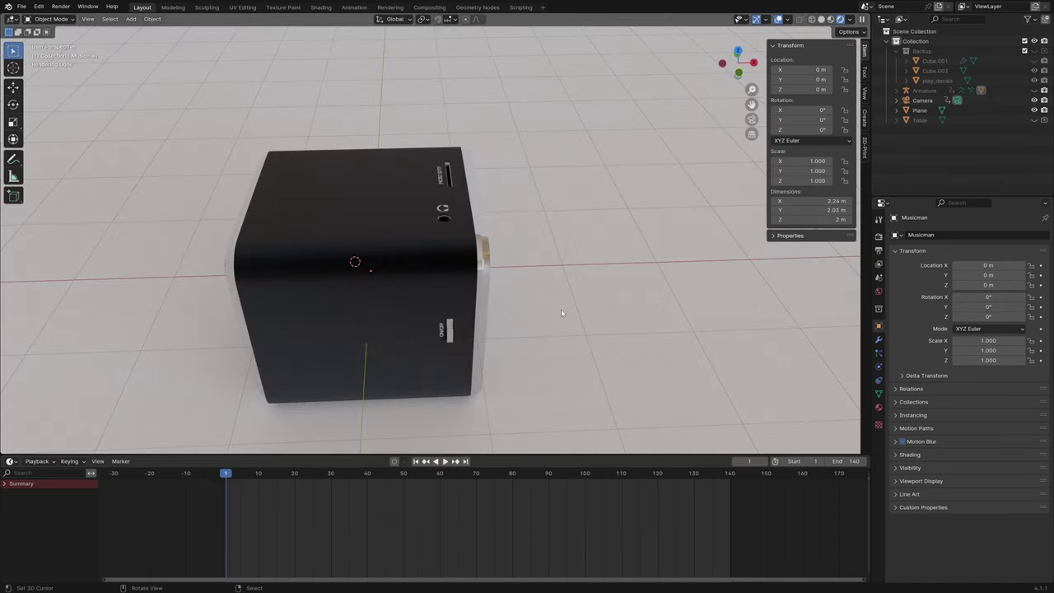
Orbit around the speaker box to see its sides, ON/OFF switch, USB port and top
{"action": "middle_click_drag", "start_coordinate": [578, 305], "coordinate": [590, 294]}
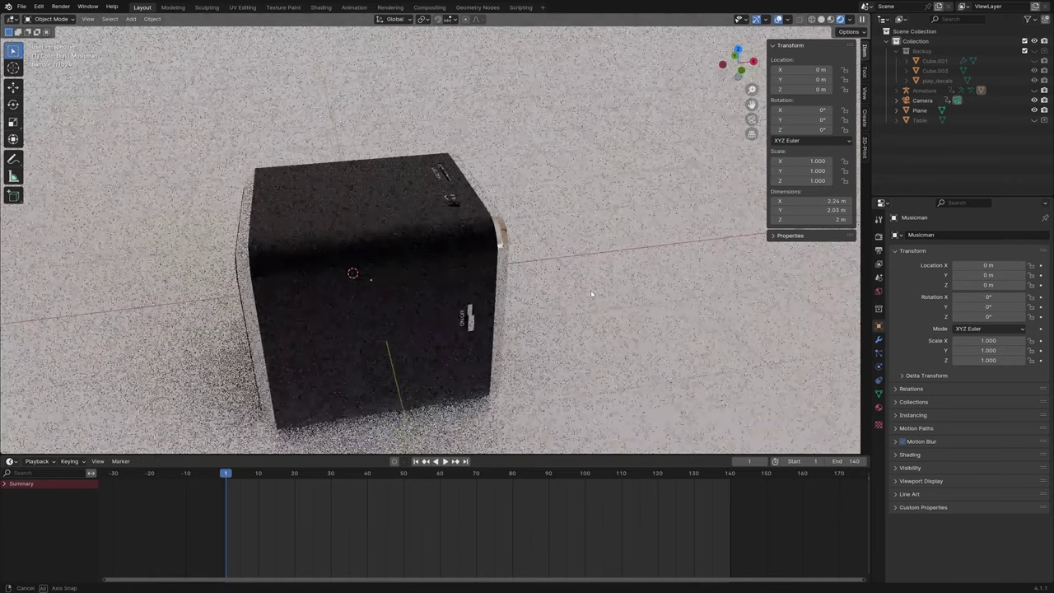
{"action": "mouse_move", "coordinate": [589, 295]}
{"action": "middle_mouse_down"}
{"action": "mouse_move", "coordinate": [574, 306]}
{"action": "mouse_move", "coordinate": [455, 245]}
{"action": "middle_mouse_up"}
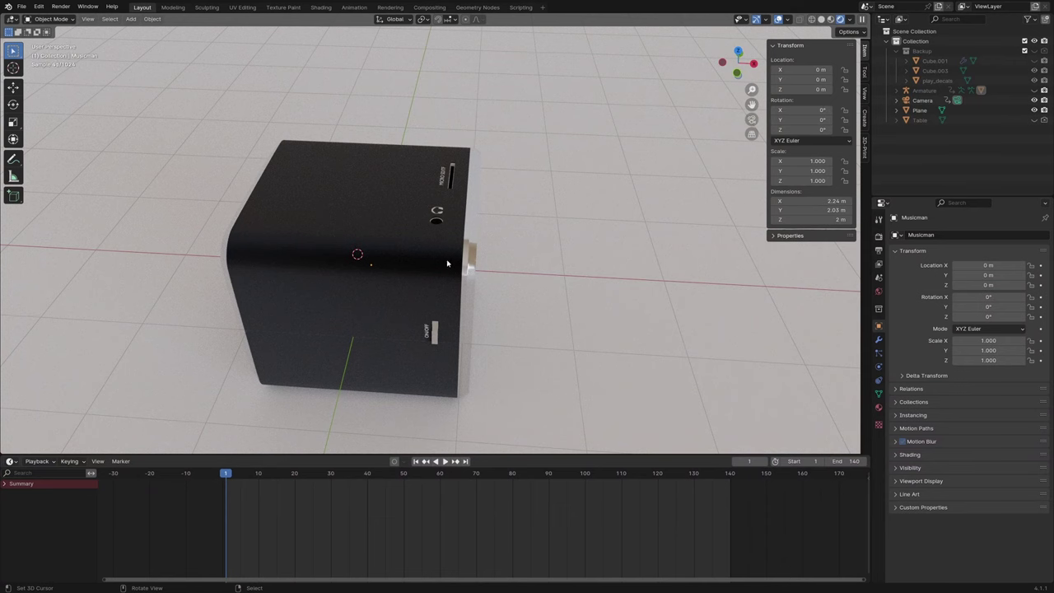
{"action": "middle_click_drag", "start_coordinate": [463, 263], "coordinate": [406, 239]}
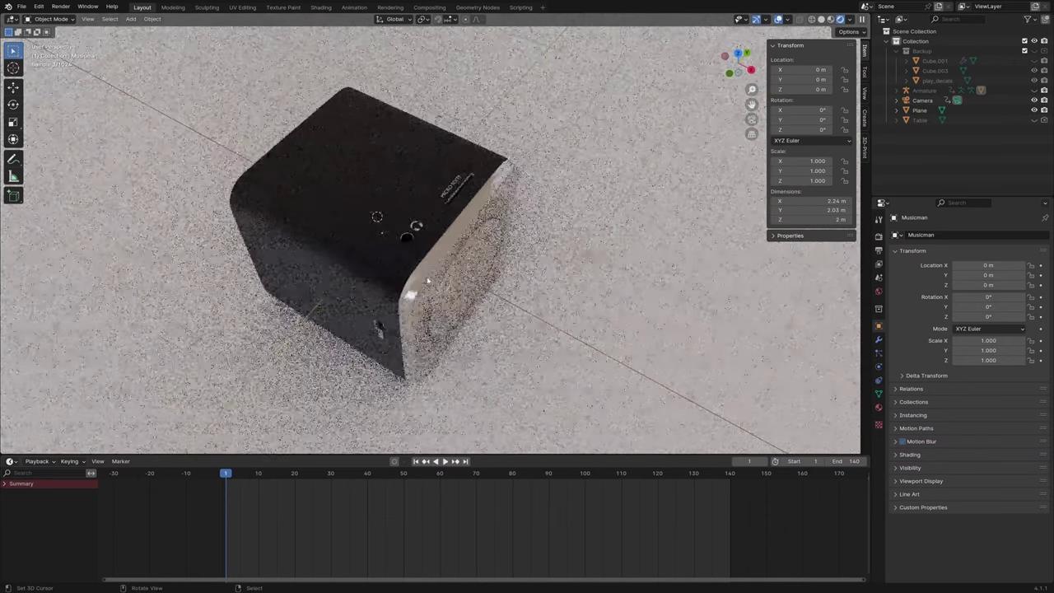
{"action": "scroll", "coordinate": [406, 239], "scroll_direction": "up", "scroll_amount": 3}
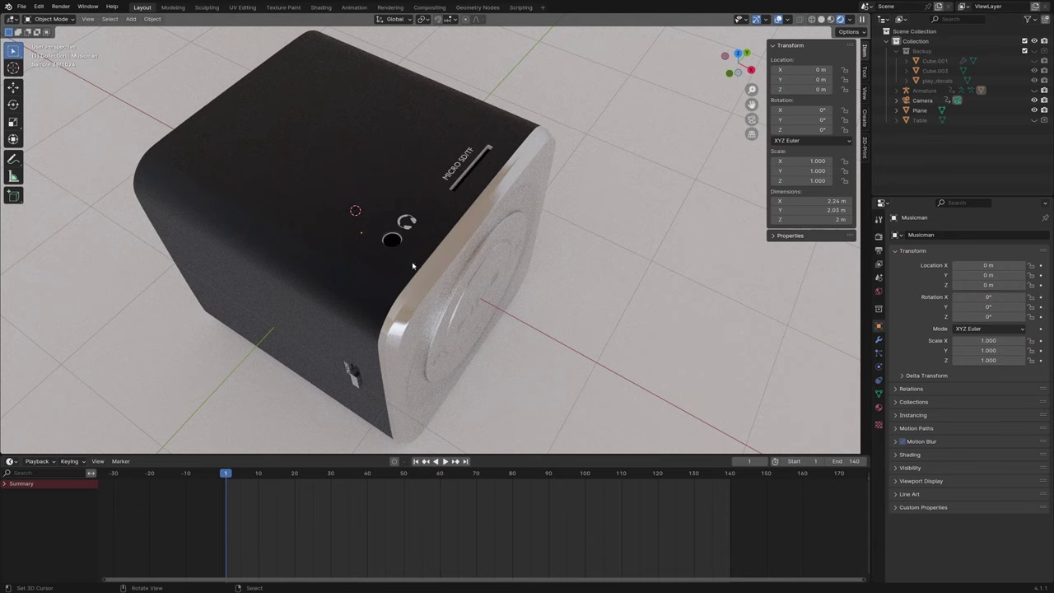
{"action": "middle_click_drag", "start_coordinate": [412, 265], "coordinate": [422, 308]}
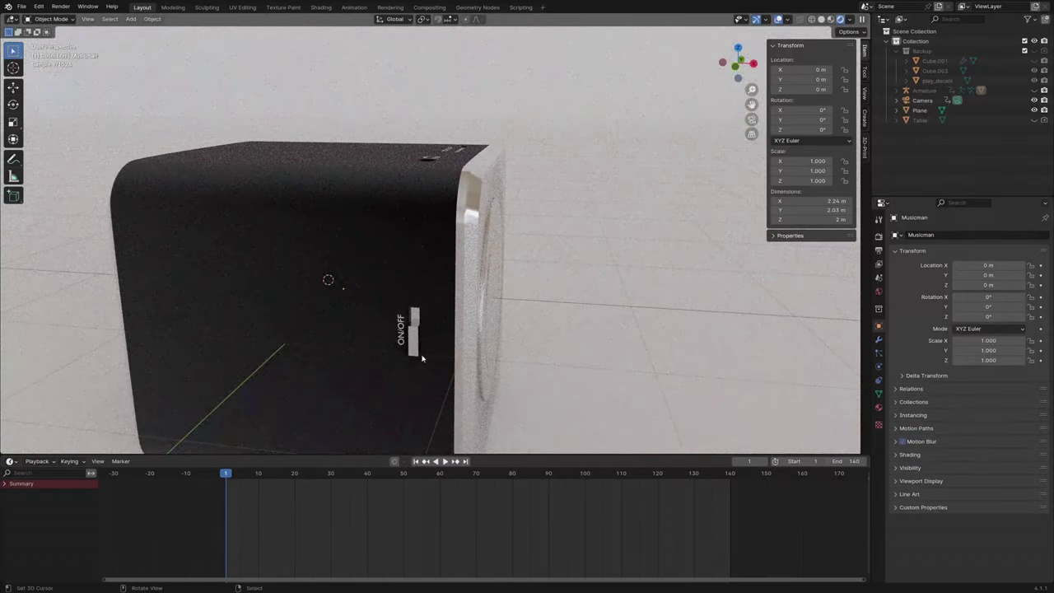
{"action": "middle_click_drag", "start_coordinate": [586, 223], "coordinate": [451, 370]}
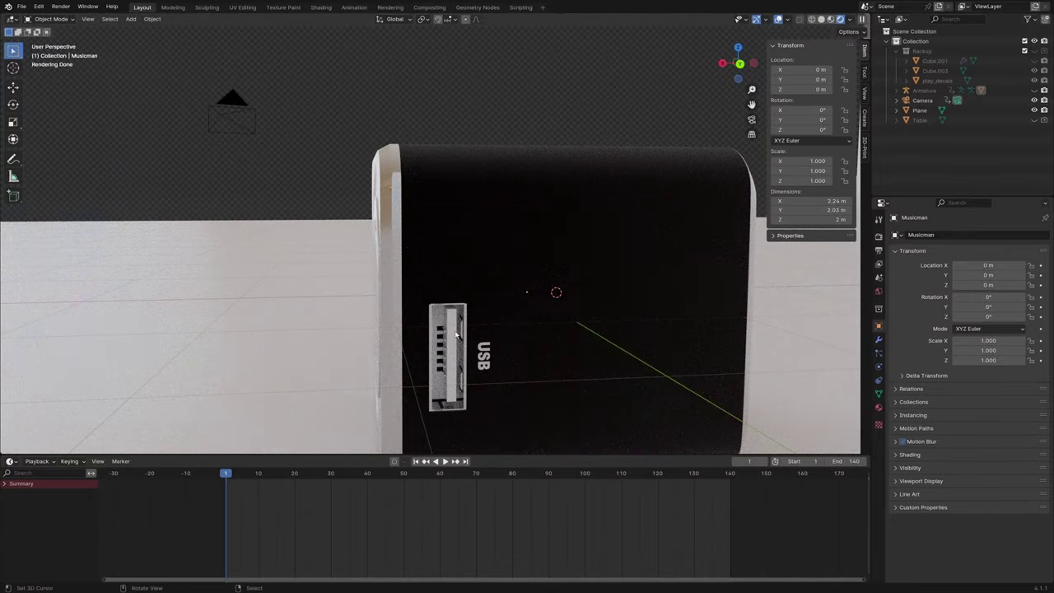
{"action": "mouse_move", "coordinate": [364, 232]}
{"action": "middle_mouse_down"}
{"action": "mouse_move", "coordinate": [555, 281]}
{"action": "mouse_move", "coordinate": [476, 278]}
{"action": "middle_mouse_up"}
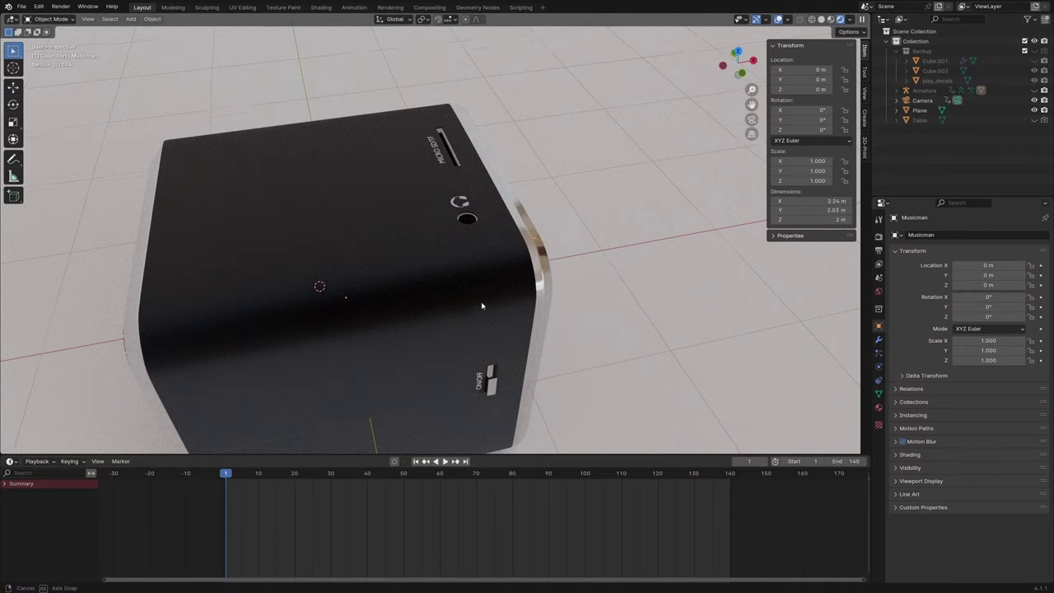
{"action": "middle_click_drag", "start_coordinate": [481, 301], "coordinate": [473, 229]}
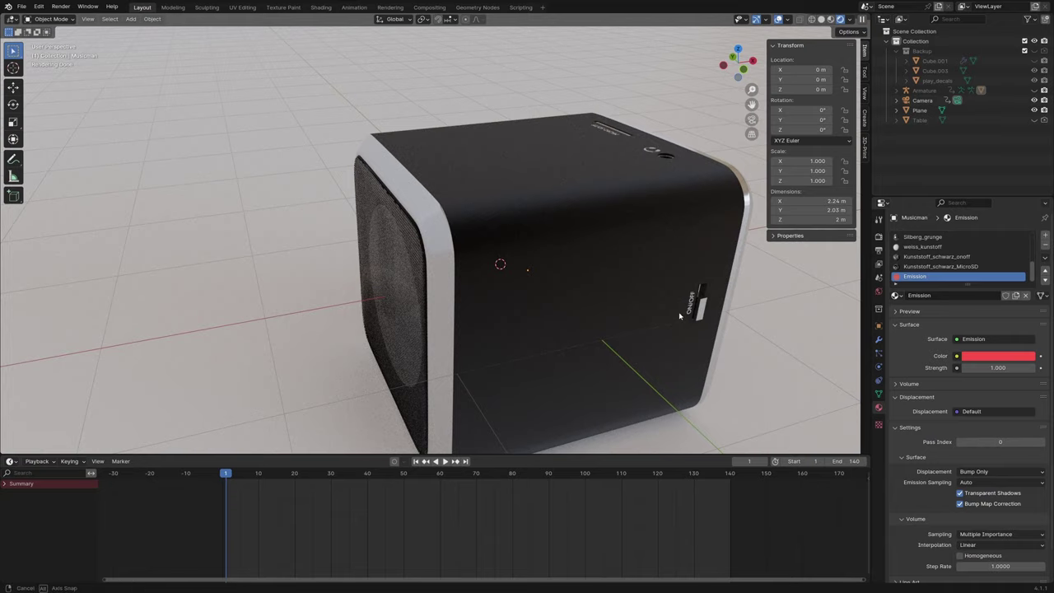
{"action": "mouse_move", "coordinate": [680, 315]}
{"action": "middle_mouse_down"}
{"action": "mouse_move", "coordinate": [593, 267]}
{"action": "mouse_move", "coordinate": [555, 360]}
{"action": "mouse_move", "coordinate": [560, 345]}
{"action": "middle_mouse_up"}
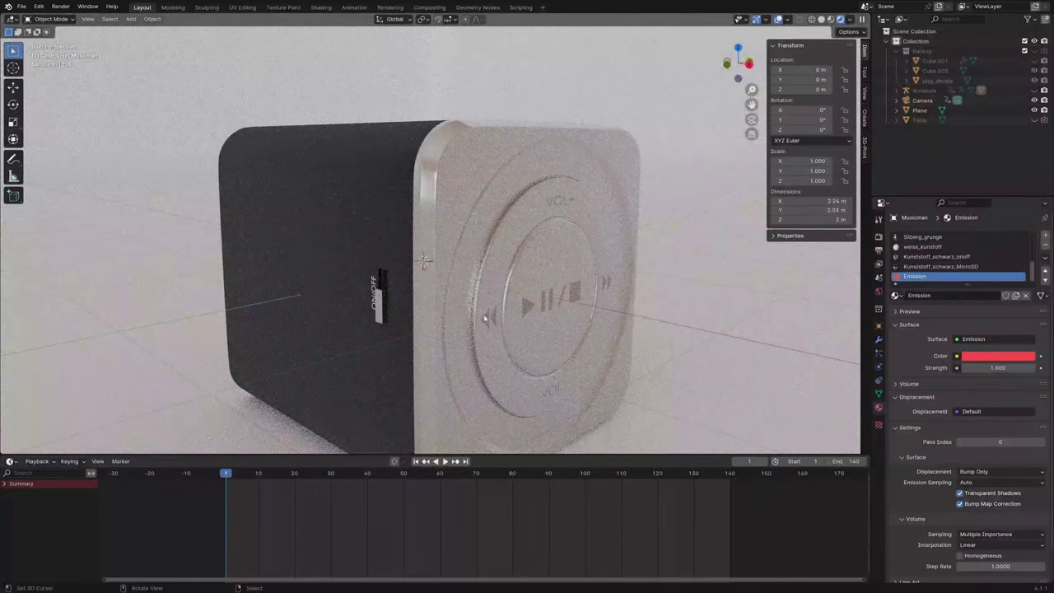
{"action": "mouse_move", "coordinate": [490, 319]}
{"action": "middle_mouse_down"}
{"action": "mouse_move", "coordinate": [585, 364]}
{"action": "mouse_move", "coordinate": [535, 395]}
{"action": "middle_mouse_up"}
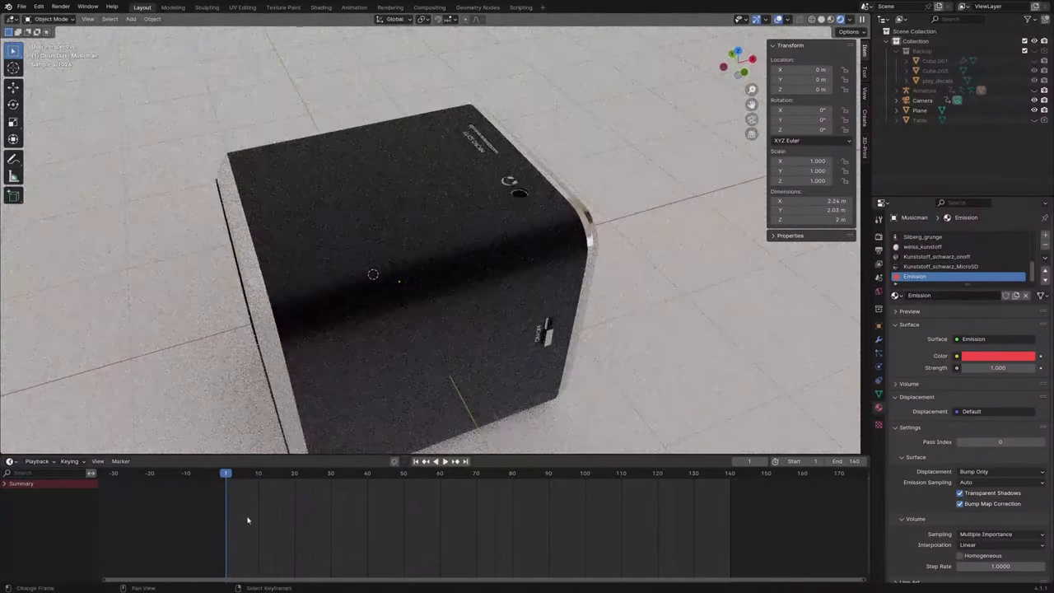
Play the animation so the casing opens, and view the interior from two angles
{"action": "key", "text": "space"}
{"action": "key", "text": "space"}
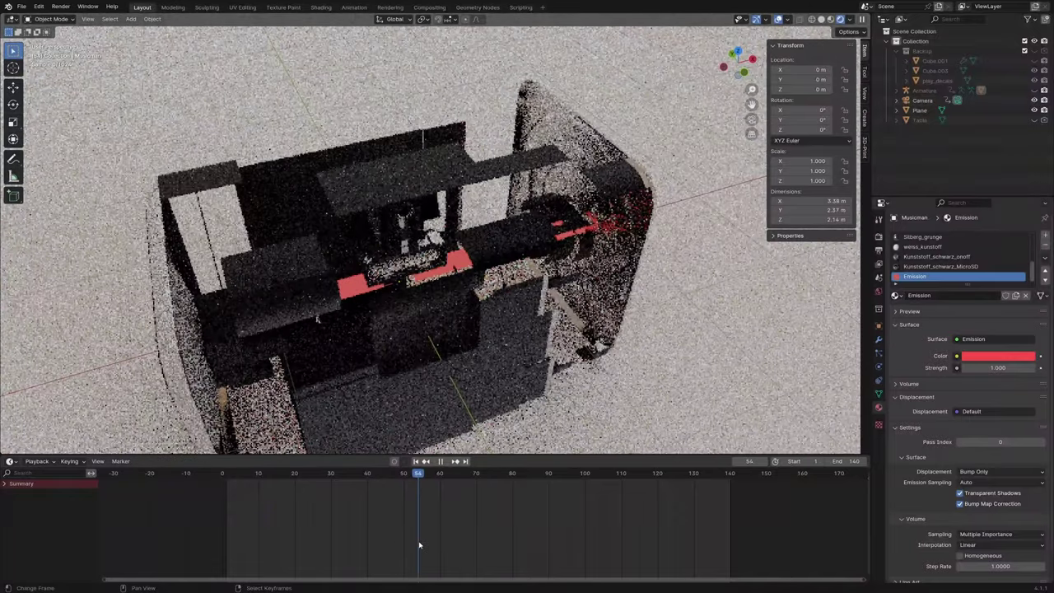
{"action": "mouse_move", "coordinate": [428, 329]}
{"action": "middle_mouse_down"}
{"action": "mouse_move", "coordinate": [481, 282]}
{"action": "mouse_move", "coordinate": [403, 280]}
{"action": "middle_mouse_up"}
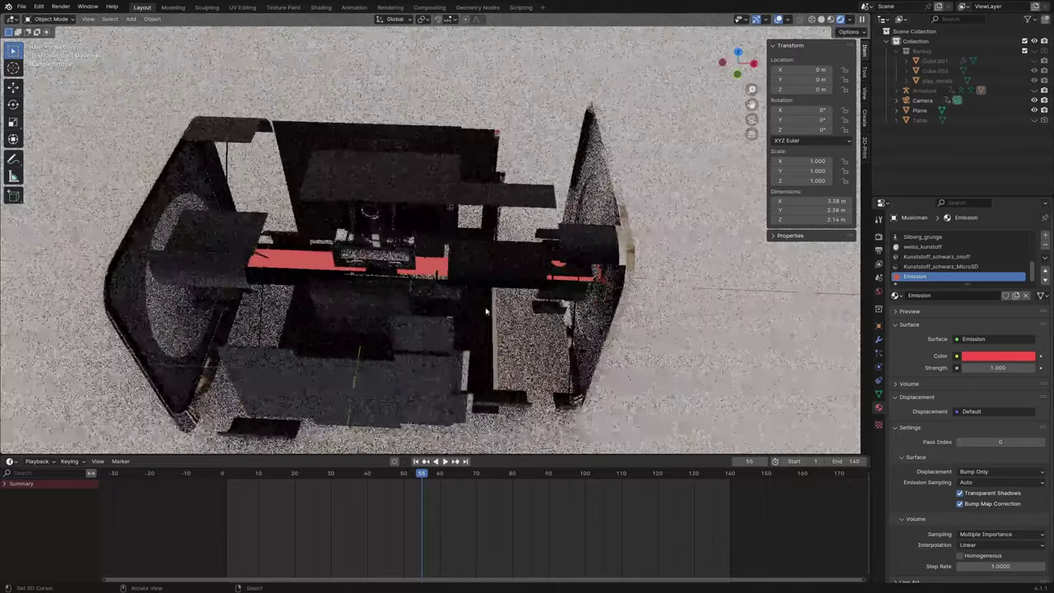
{"action": "scroll", "coordinate": [403, 280], "scroll_direction": "up", "scroll_amount": 5}
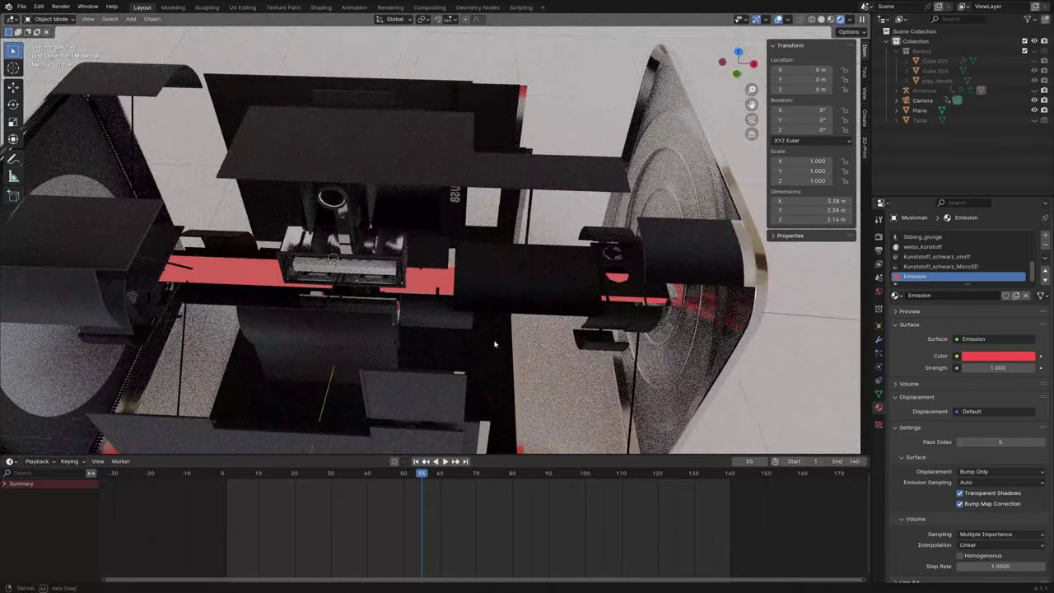
{"action": "middle_click_drag", "start_coordinate": [494, 344], "coordinate": [332, 269]}
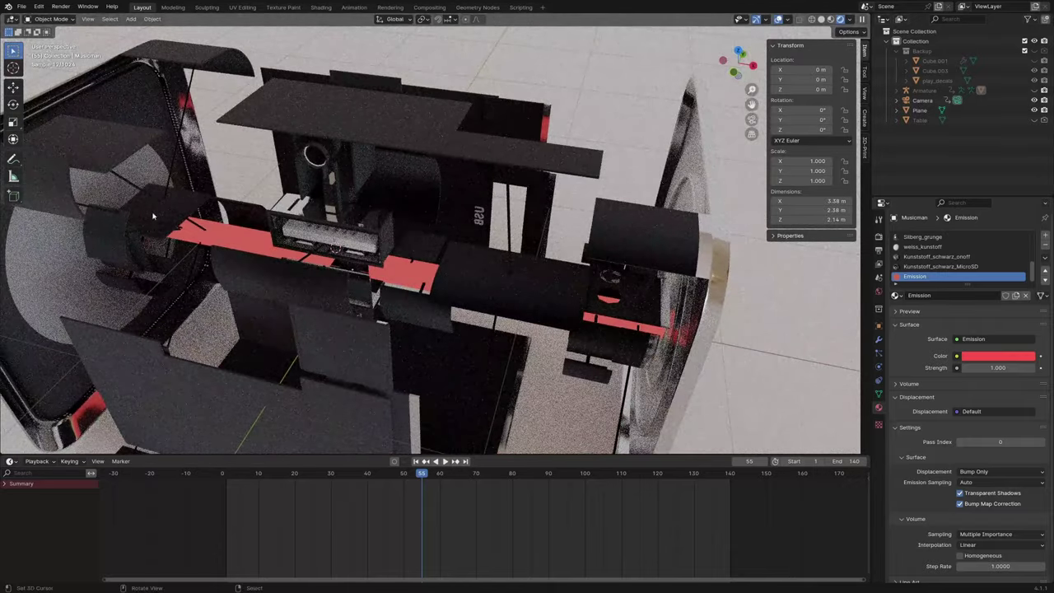
{"action": "key", "text": "space"}
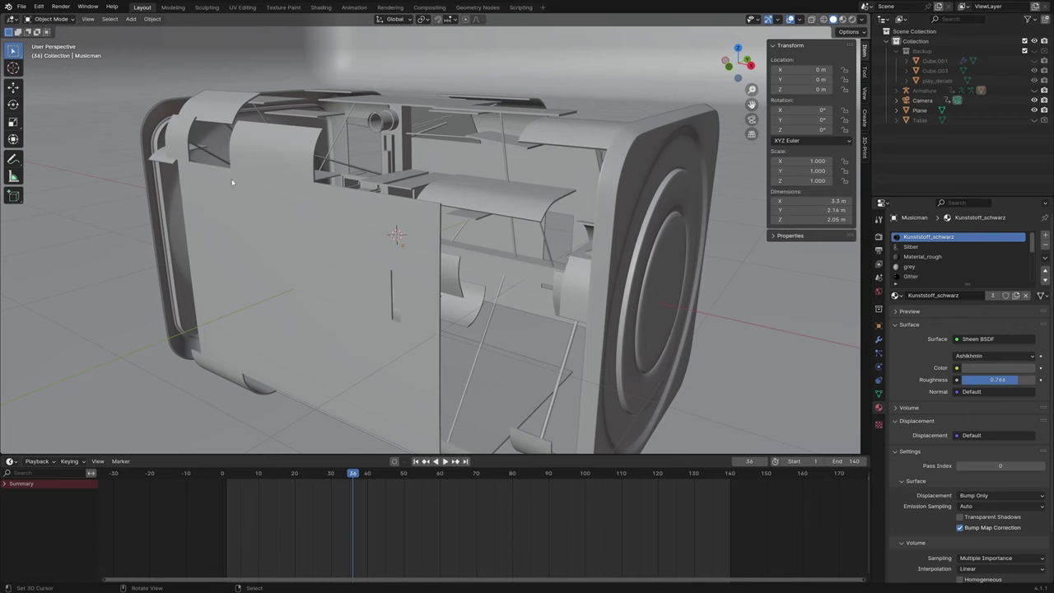
Play the box's opening animation once more, then stop it
{"action": "key", "text": "space"}
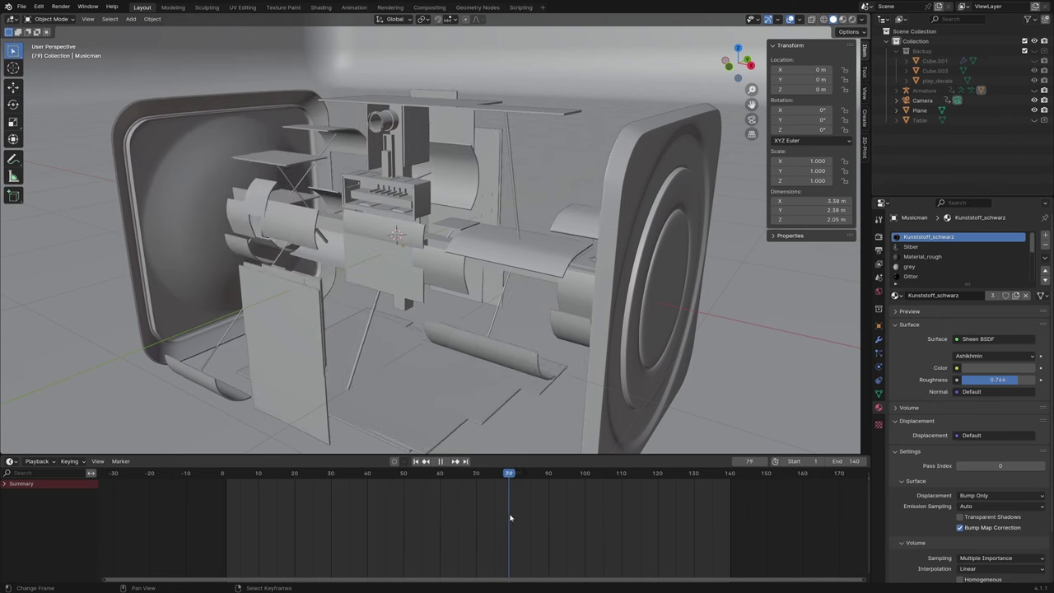
{"action": "key", "text": "space"}
{"action": "key", "text": "space"}
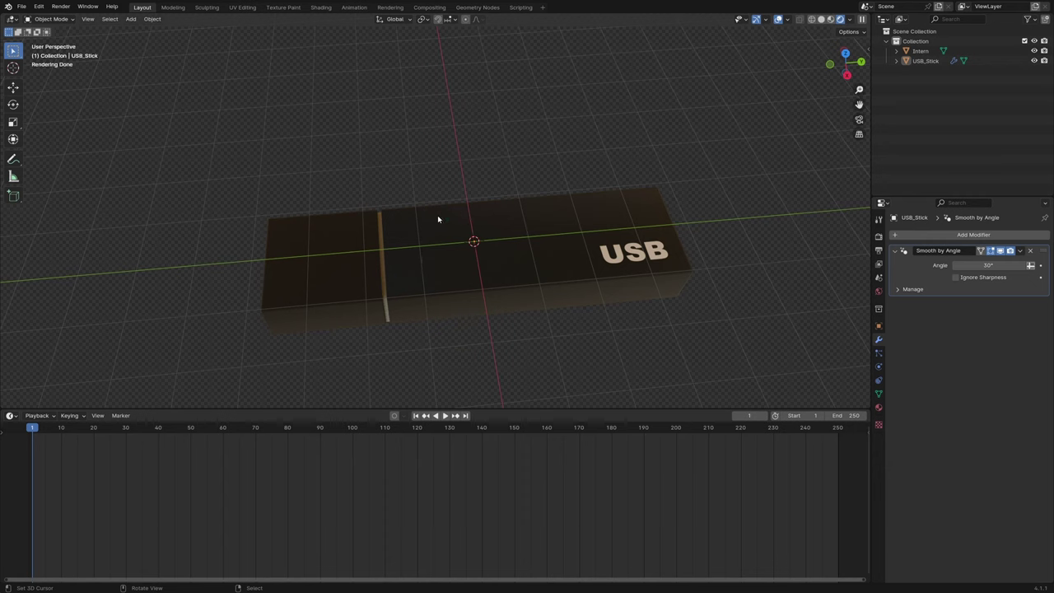
In Solid shading and Edit Mode, cut four evenly spaced loops across the stick's body
{"action": "left_click", "coordinate": [150, 20]}
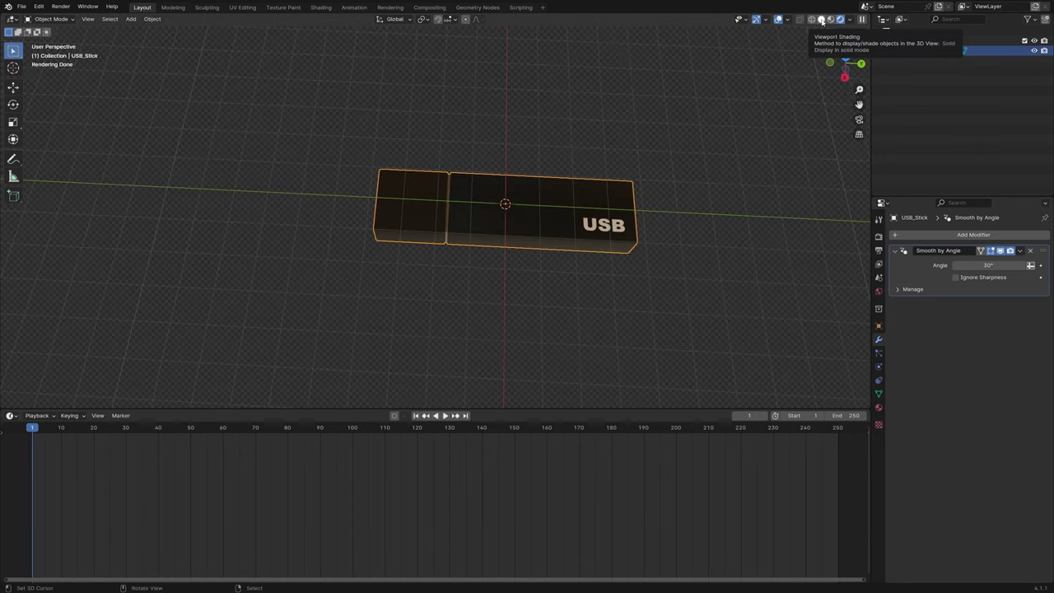
{"action": "left_click", "coordinate": [821, 19]}
{"action": "key", "text": "Tab"}
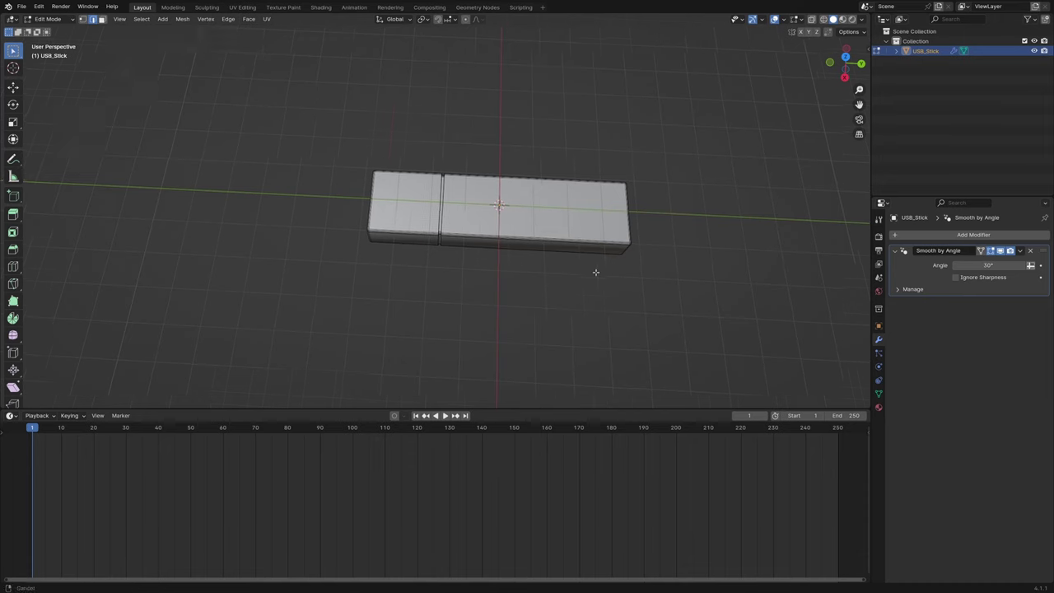
{"action": "middle_click_drag", "start_coordinate": [595, 273], "coordinate": [470, 278], "text": "shift"}
{"action": "scroll", "coordinate": [466, 270], "scroll_direction": "up", "scroll_amount": 2}
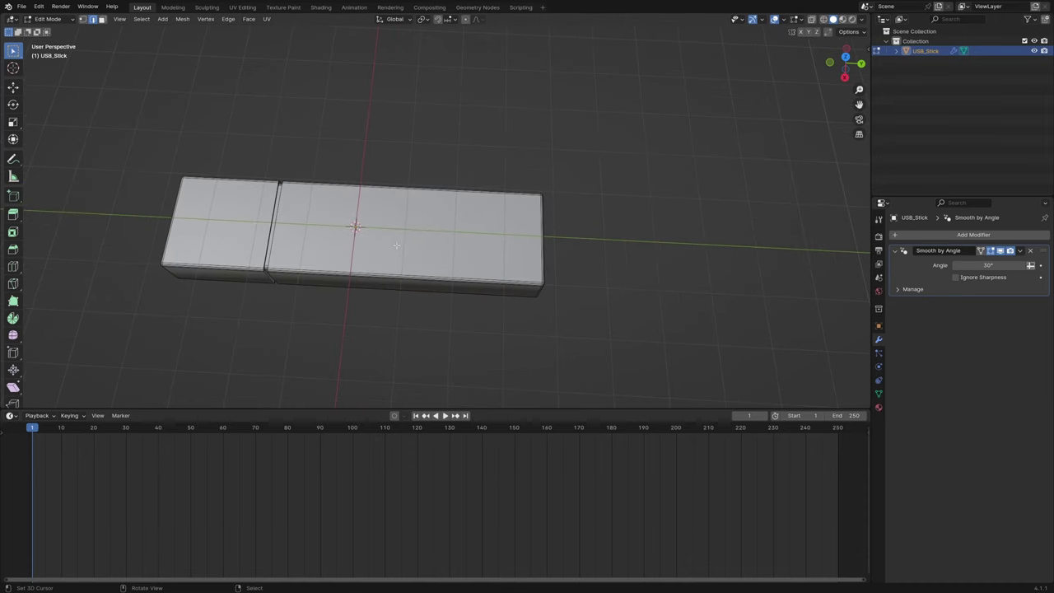
{"action": "key", "text": "ctrl+r"}
{"action": "scroll", "coordinate": [403, 194], "scroll_direction": "up", "scroll_amount": 1}
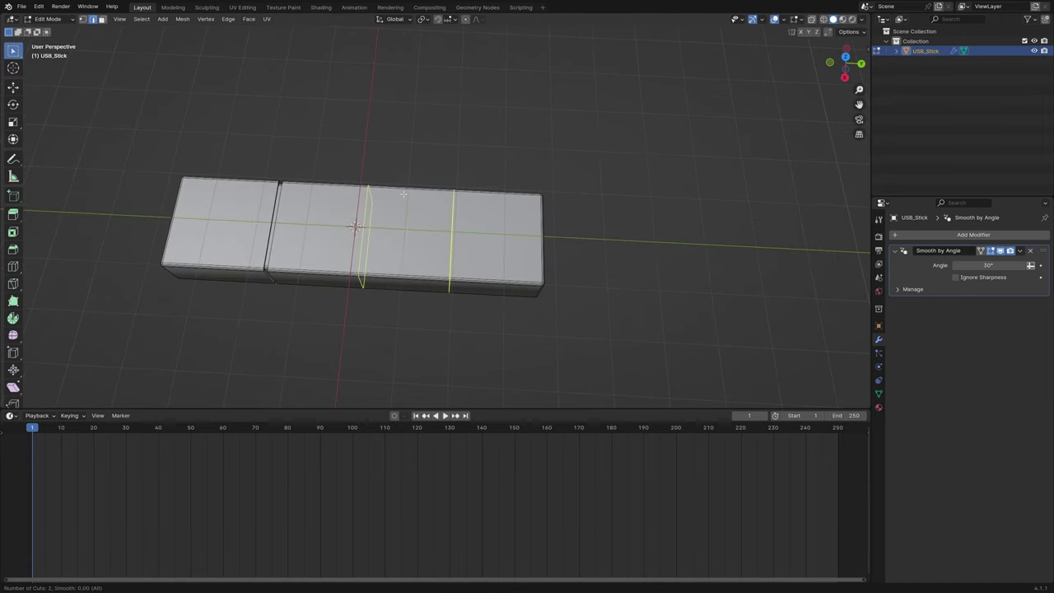
{"action": "scroll", "coordinate": [404, 193], "scroll_direction": "up", "scroll_amount": 1}
{"action": "scroll", "coordinate": [403, 194], "scroll_direction": "up", "scroll_amount": 1}
{"action": "left_click", "coordinate": [403, 189]}
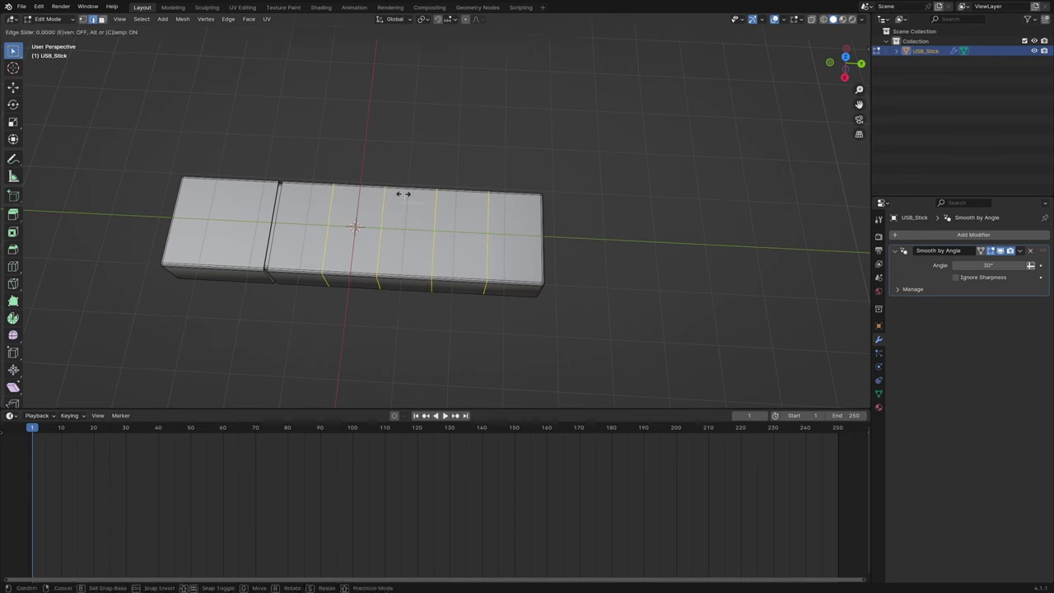
{"action": "right_click", "coordinate": [404, 165]}
Add two evenly spaced lengthwise edge loops along the stick's body
{"action": "middle_click_drag", "start_coordinate": [574, 282], "coordinate": [510, 272]}
{"action": "key", "text": "ctrl+r"}
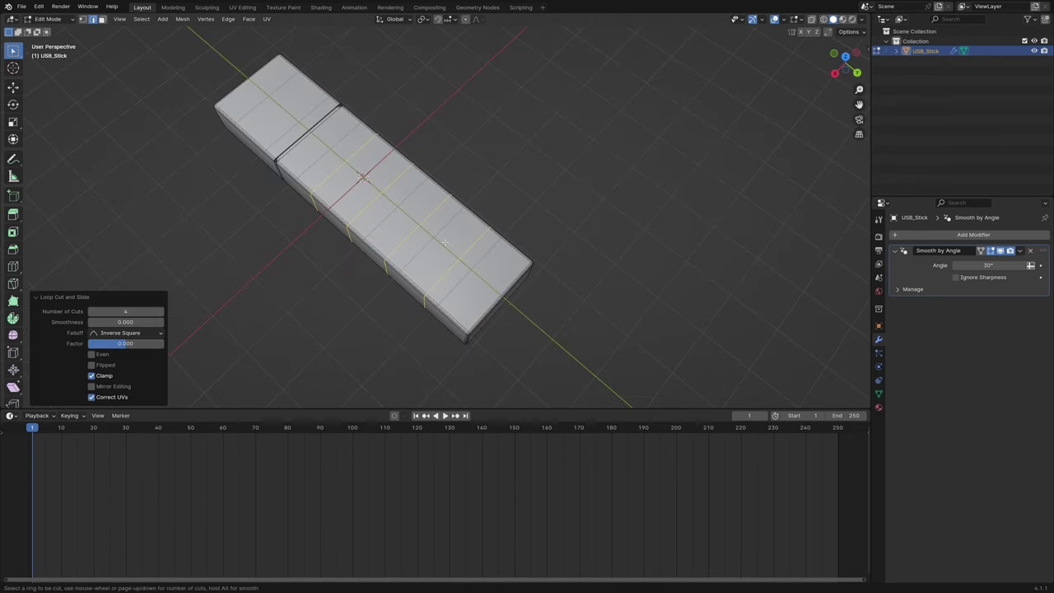
{"action": "scroll", "coordinate": [460, 241], "scroll_direction": "up", "scroll_amount": 1}
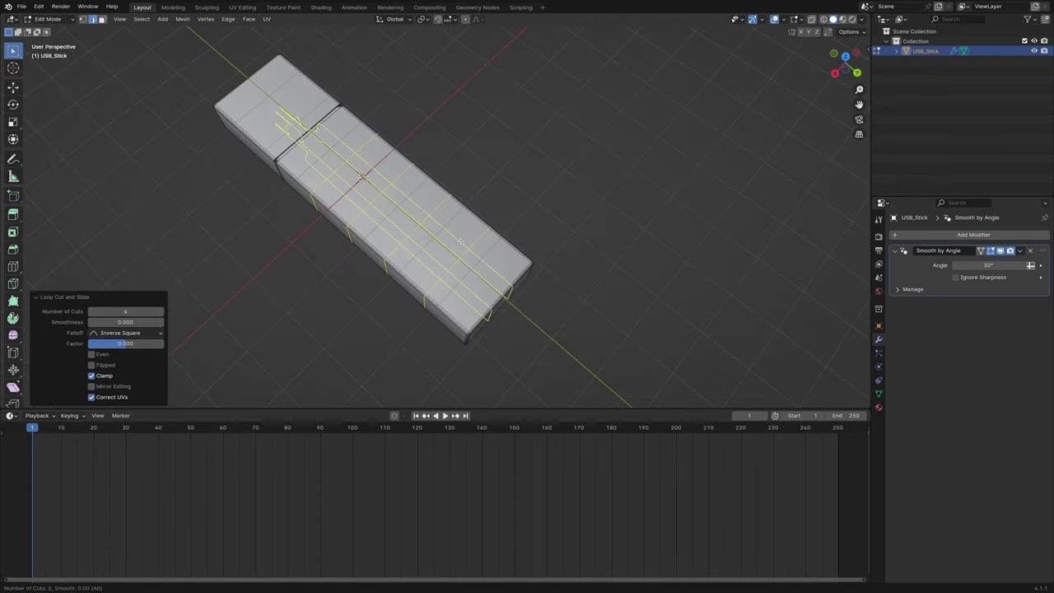
{"action": "left_click", "coordinate": [460, 241]}
{"action": "right_click", "coordinate": [493, 254]}
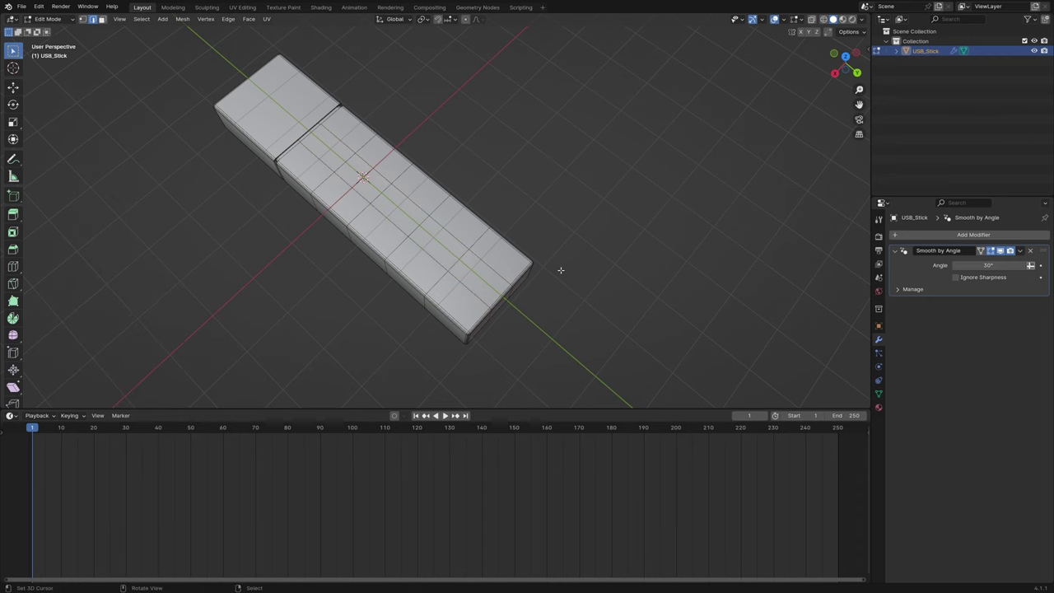
{"action": "middle_click_drag", "start_coordinate": [561, 270], "coordinate": [324, 251]}
{"action": "scroll", "coordinate": [324, 252], "scroll_direction": "up", "scroll_amount": 3}
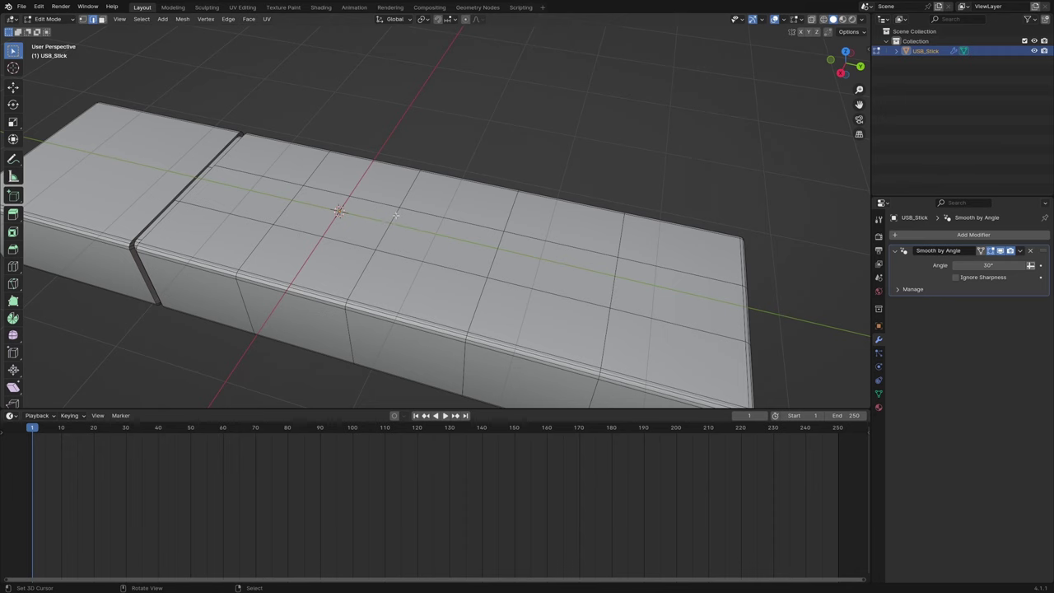
Select a top patch's outline edges, split Faces by Edges, then try moving the patch
{"action": "left_click", "coordinate": [365, 264], "text": "shift"}
{"action": "left_click", "coordinate": [387, 229], "text": "shift"}
{"action": "left_click", "coordinate": [352, 196], "text": "shift"}
{"action": "left_click", "coordinate": [289, 205], "text": "shift"}
{"action": "left_click", "coordinate": [258, 260], "text": "shift"}
{"action": "left_click", "coordinate": [258, 262], "text": "shift"}
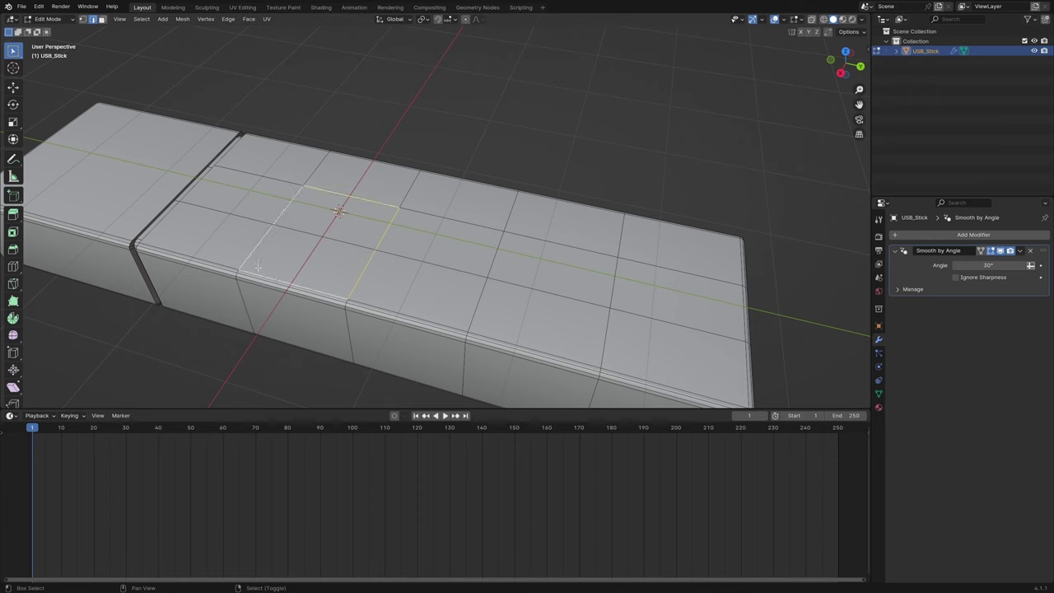
{"action": "left_click", "coordinate": [182, 19]}
{"action": "mouse_move", "coordinate": [214, 109]}
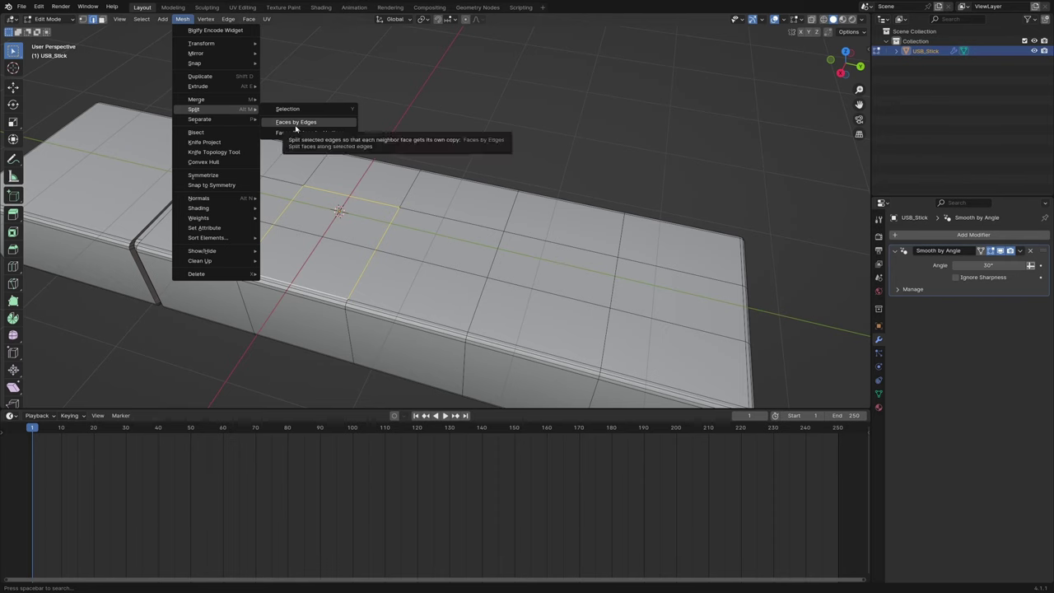
{"action": "left_click", "coordinate": [295, 122]}
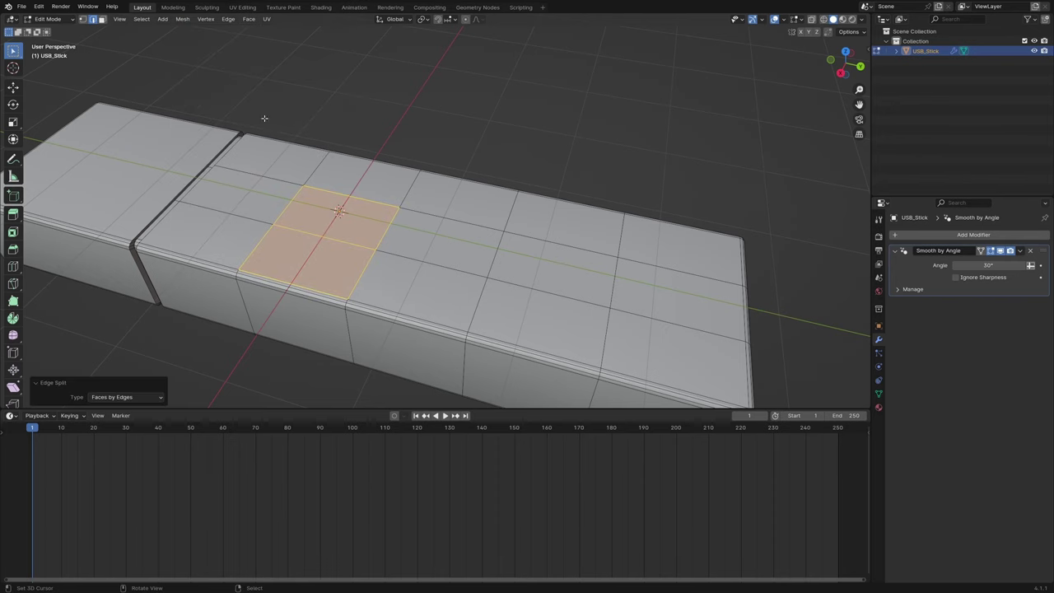
{"action": "left_click", "coordinate": [102, 19]}
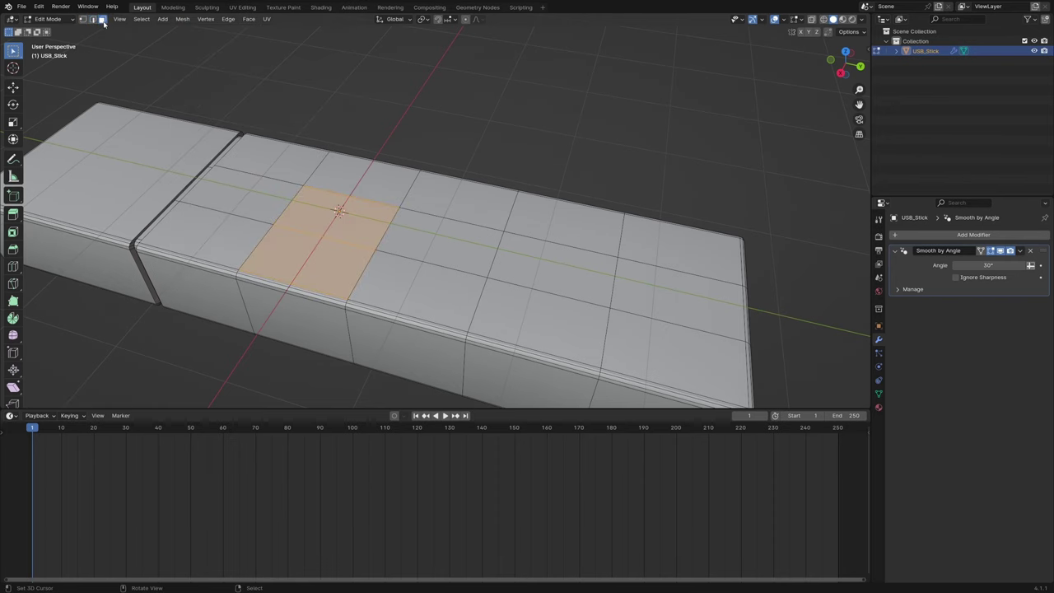
{"action": "key", "text": "g"}
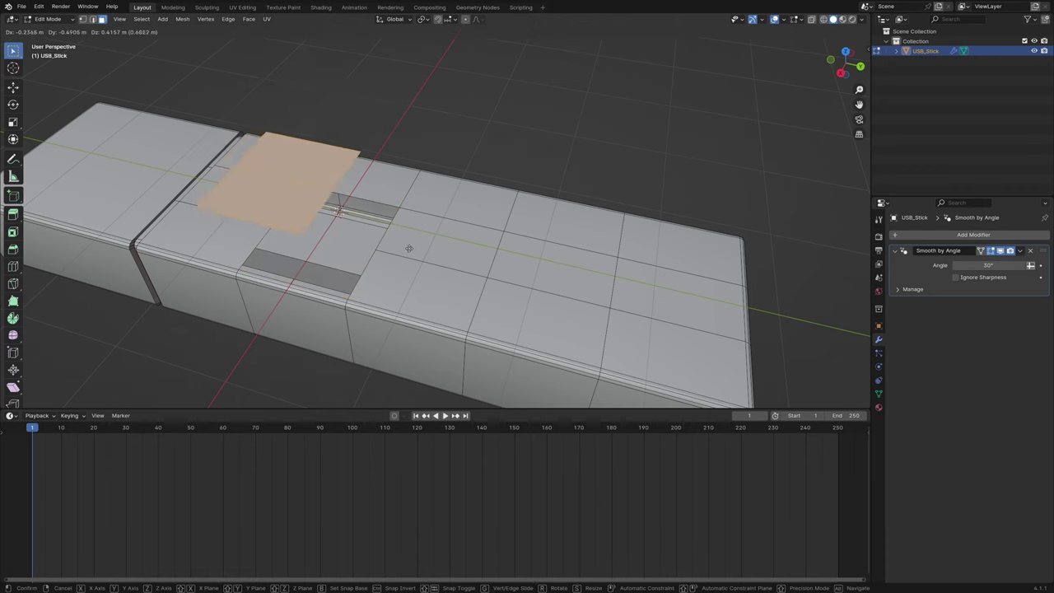
{"action": "key", "text": "Escape"}
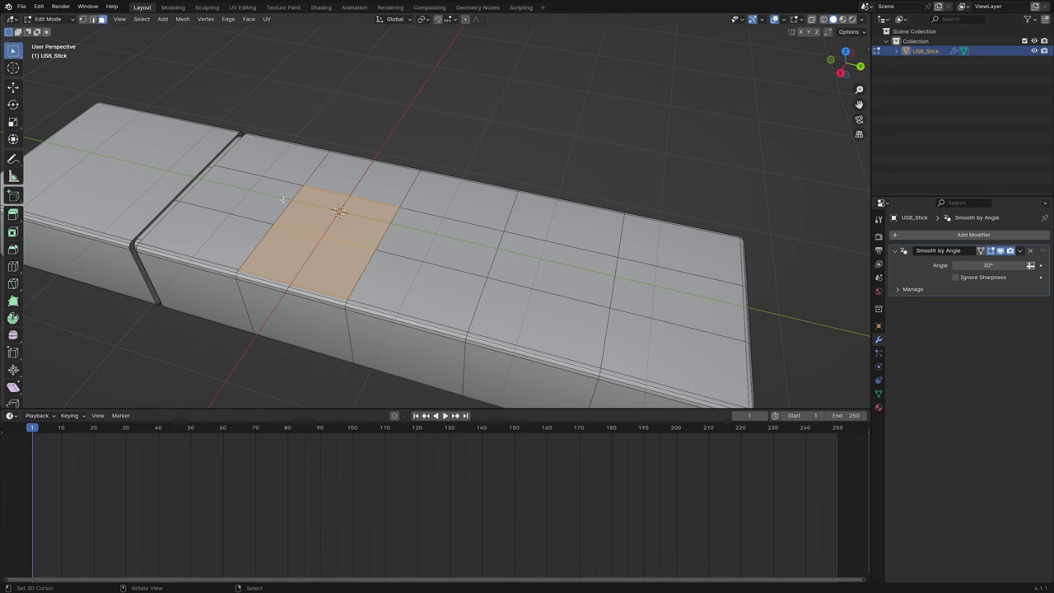
Select the four edges bordering the top face and split it with Faces by Edges
{"action": "left_click", "coordinate": [92, 18]}
{"action": "left_click", "coordinate": [497, 255]}
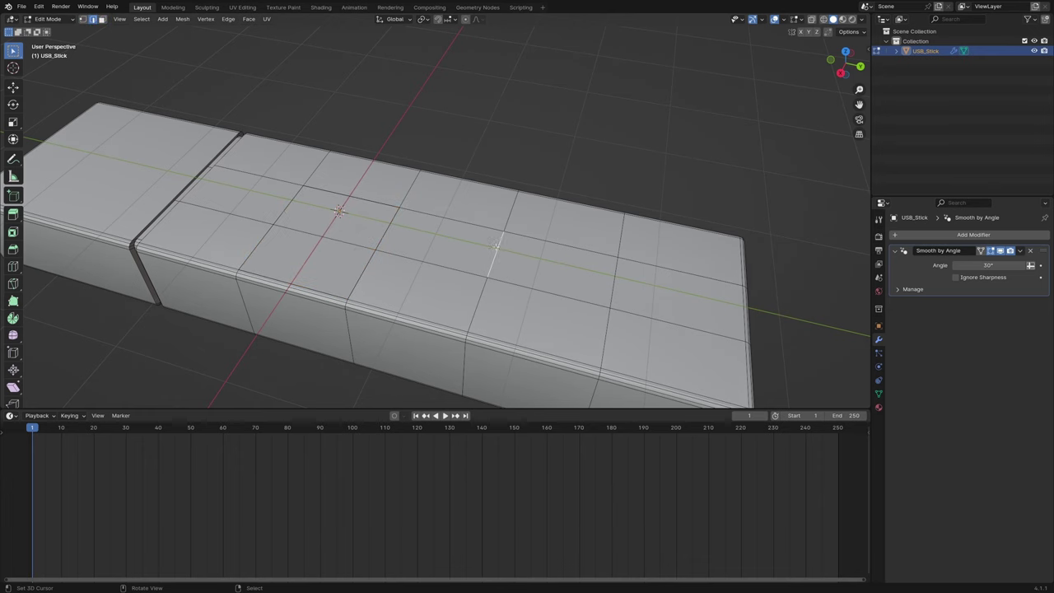
{"action": "left_click", "coordinate": [519, 239], "text": "shift"}
{"action": "left_click", "coordinate": [613, 277], "text": "shift"}
{"action": "left_click", "coordinate": [549, 304], "text": "shift"}
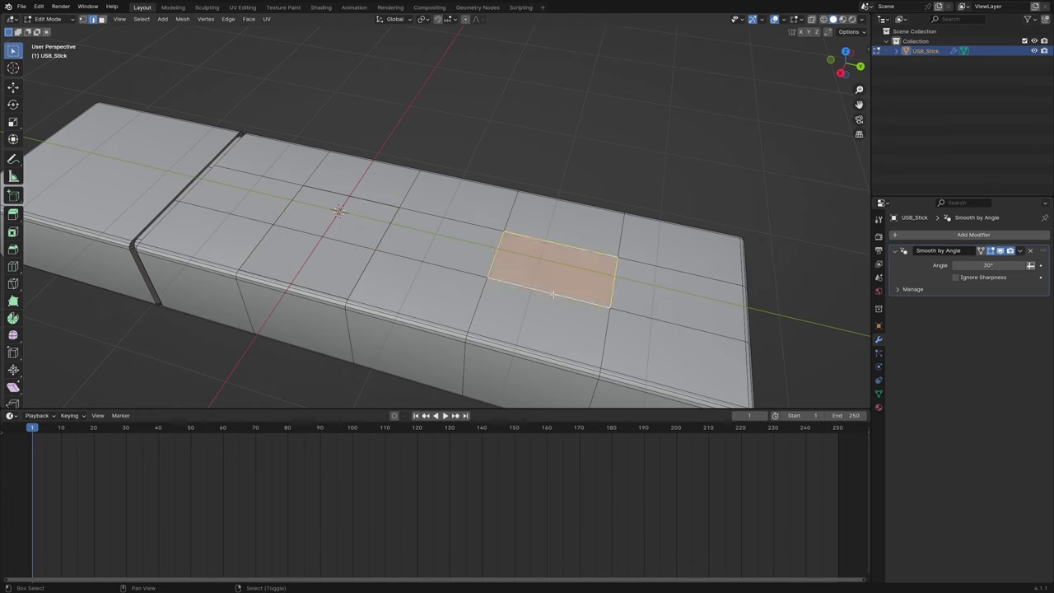
{"action": "left_click", "coordinate": [182, 19]}
{"action": "mouse_move", "coordinate": [194, 109]}
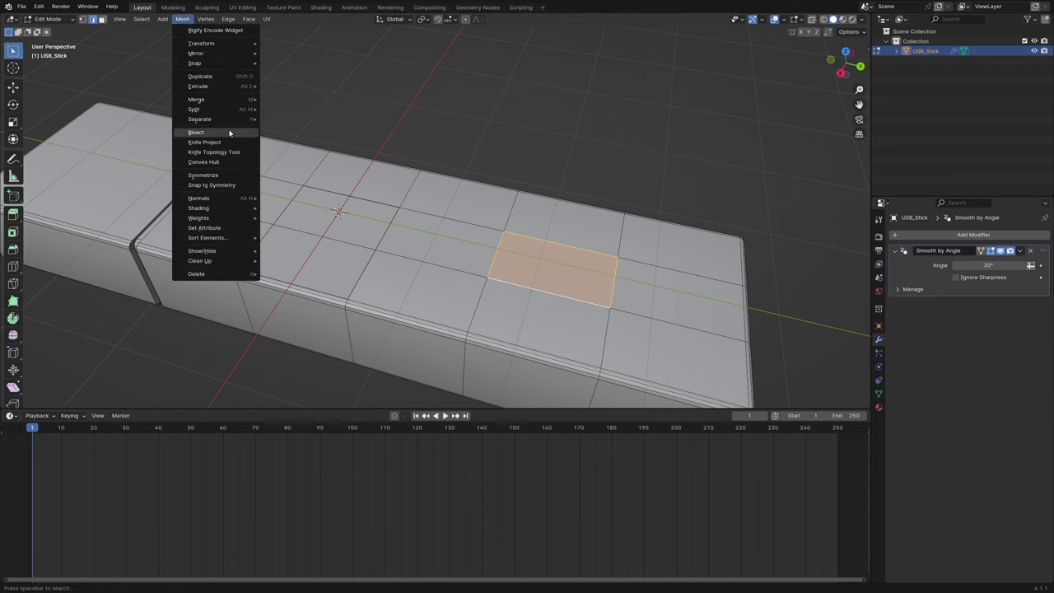
{"action": "left_click", "coordinate": [304, 121]}
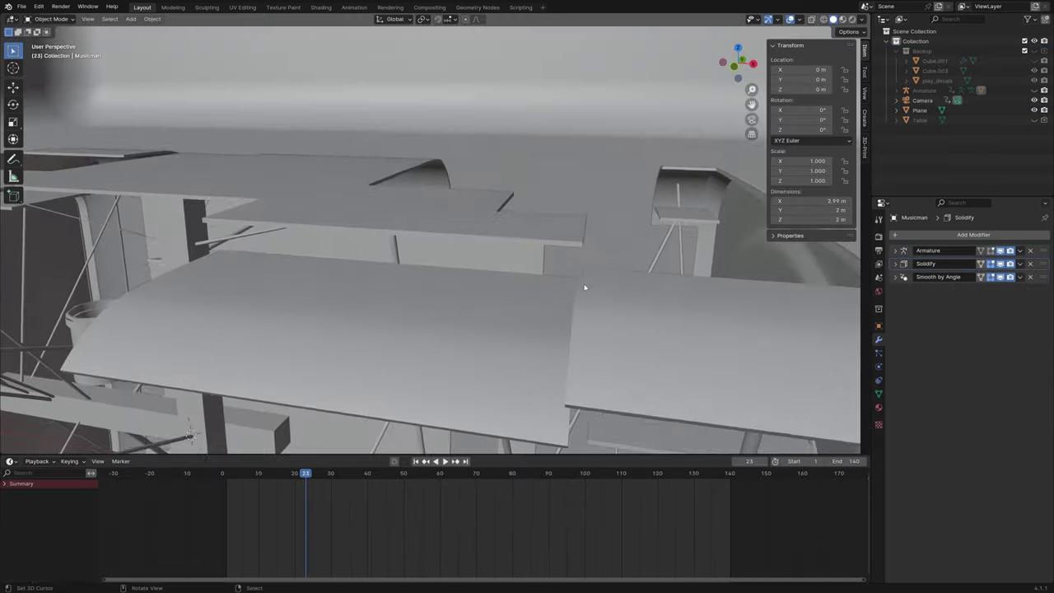
{"action": "middle_click_drag", "start_coordinate": [584, 287], "coordinate": [576, 267]}
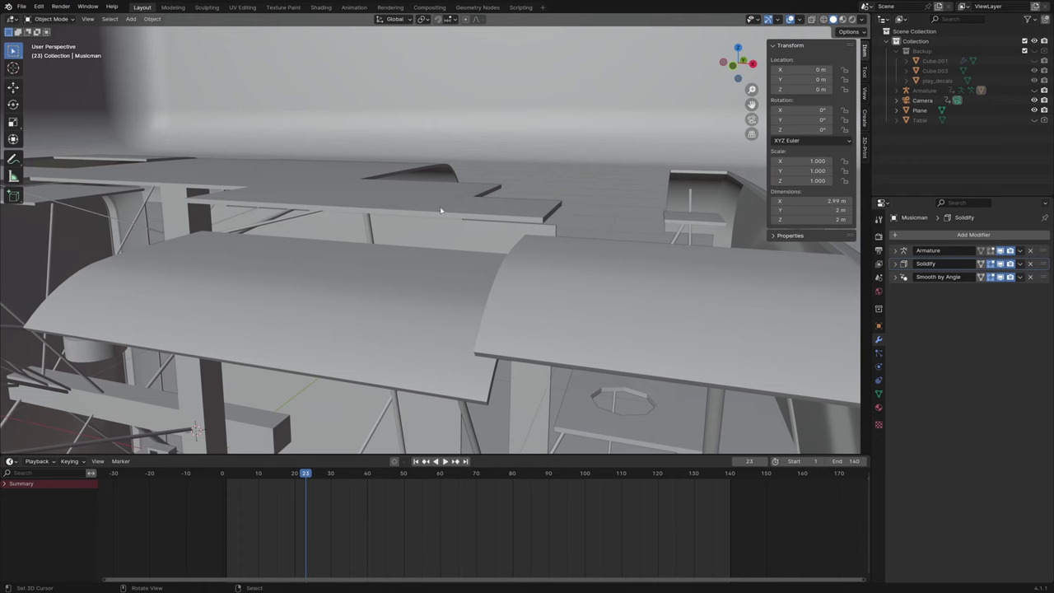
Expand the Musicman's Solidify modifier settings and orbit to inspect the panel thickness
{"action": "middle_click_drag", "start_coordinate": [603, 230], "coordinate": [603, 226]}
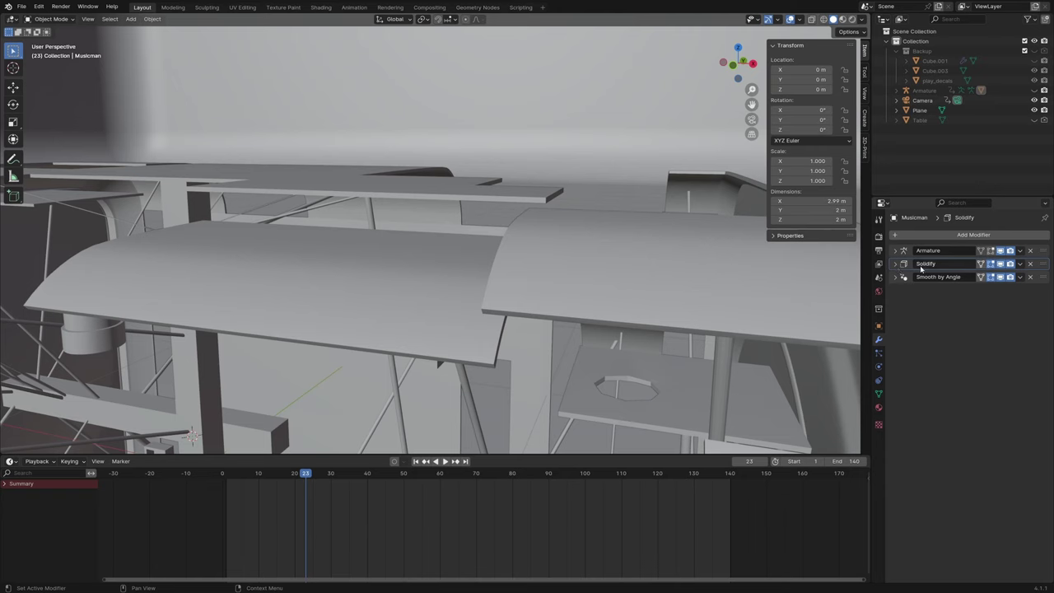
{"action": "left_click", "coordinate": [896, 265]}
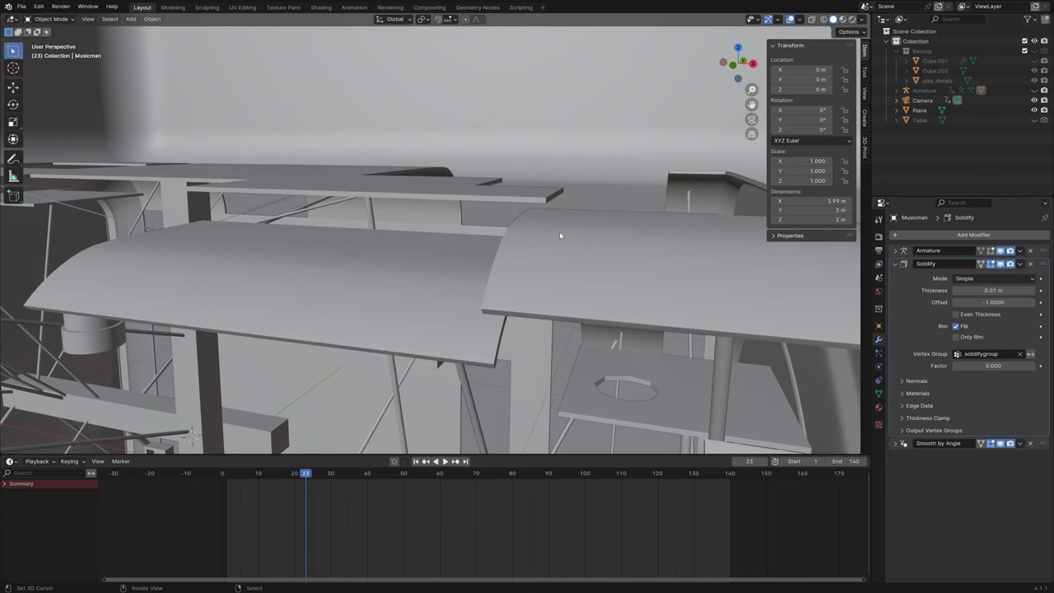
{"action": "scroll", "coordinate": [559, 230], "scroll_direction": "down", "scroll_amount": 5, "text": "shift"}
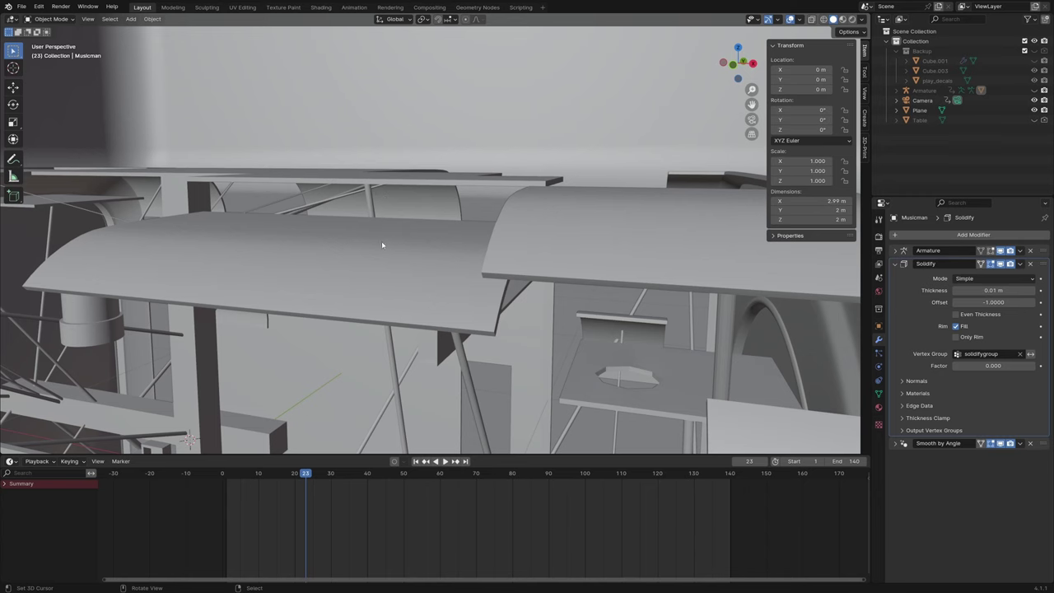
{"action": "middle_click_drag", "start_coordinate": [513, 301], "coordinate": [489, 220]}
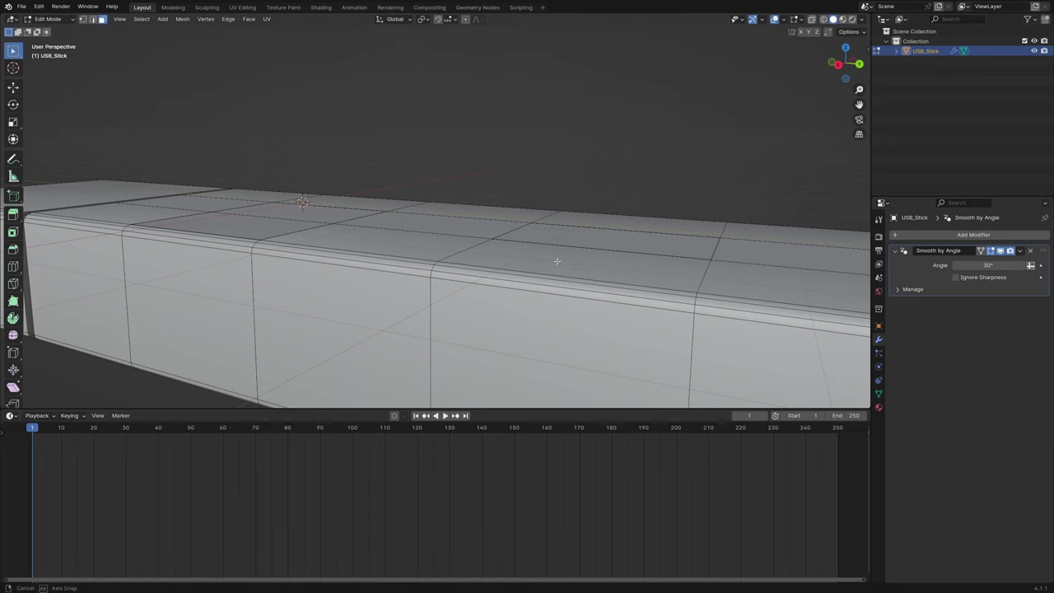
{"action": "middle_click_drag", "start_coordinate": [558, 259], "coordinate": [575, 286]}
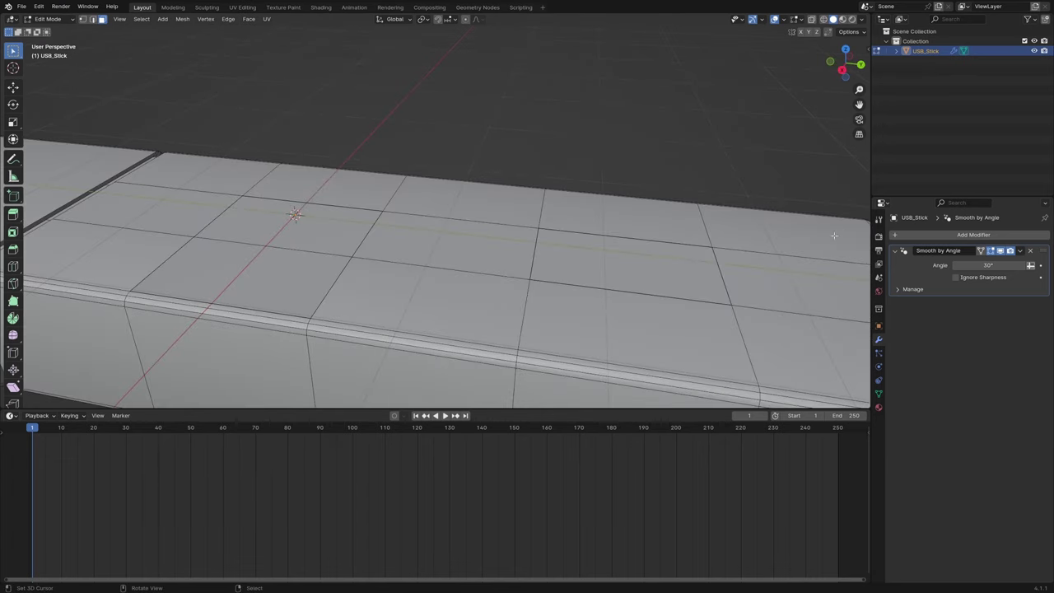
Add a 0.01 m Solidify modifier and drag it above Smooth by Angle
{"action": "left_click", "coordinate": [895, 235]}
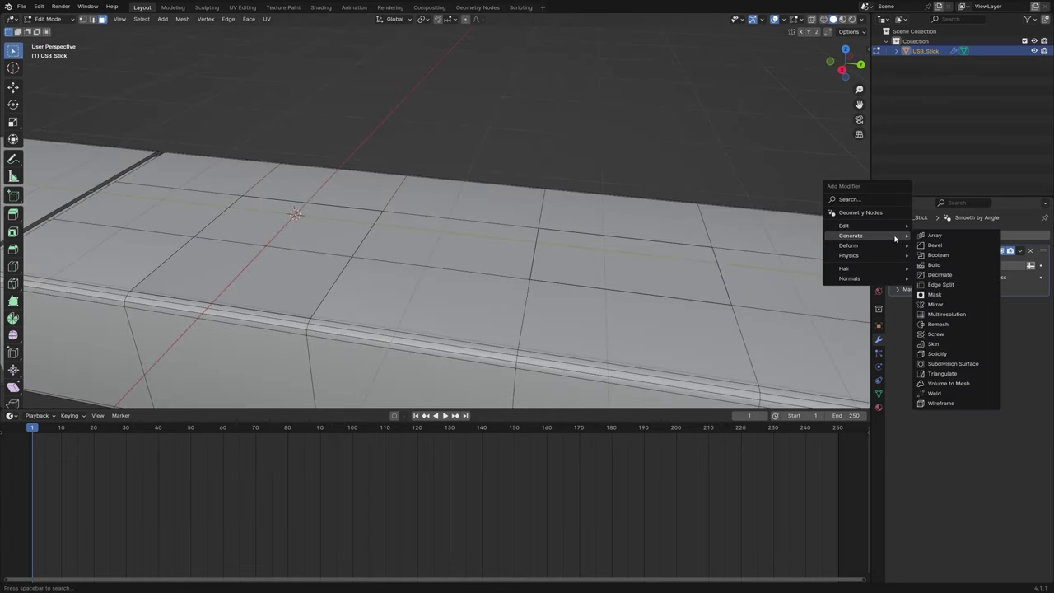
{"action": "left_click", "coordinate": [950, 354]}
{"action": "middle_click_drag", "start_coordinate": [501, 253], "coordinate": [492, 256]}
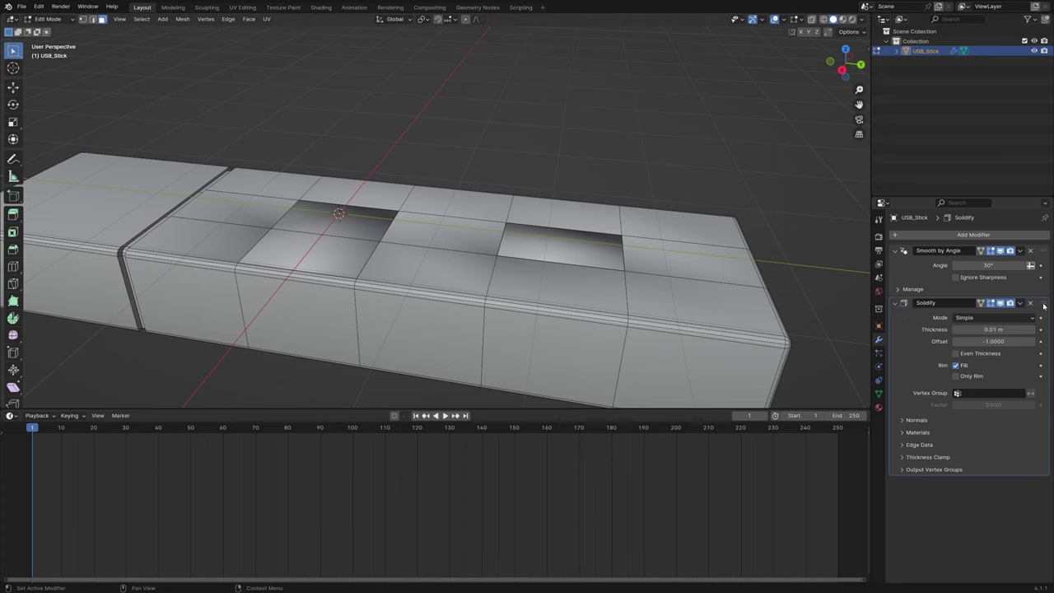
{"action": "left_click_drag", "start_coordinate": [1043, 306], "coordinate": [1029, 249]}
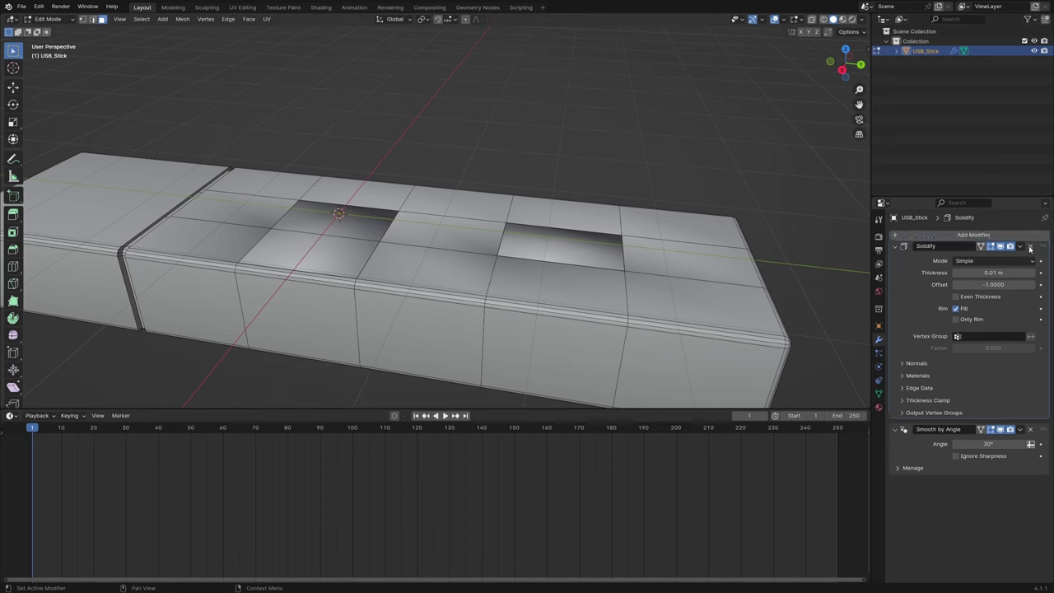
{"action": "middle_click_drag", "start_coordinate": [633, 251], "coordinate": [607, 242]}
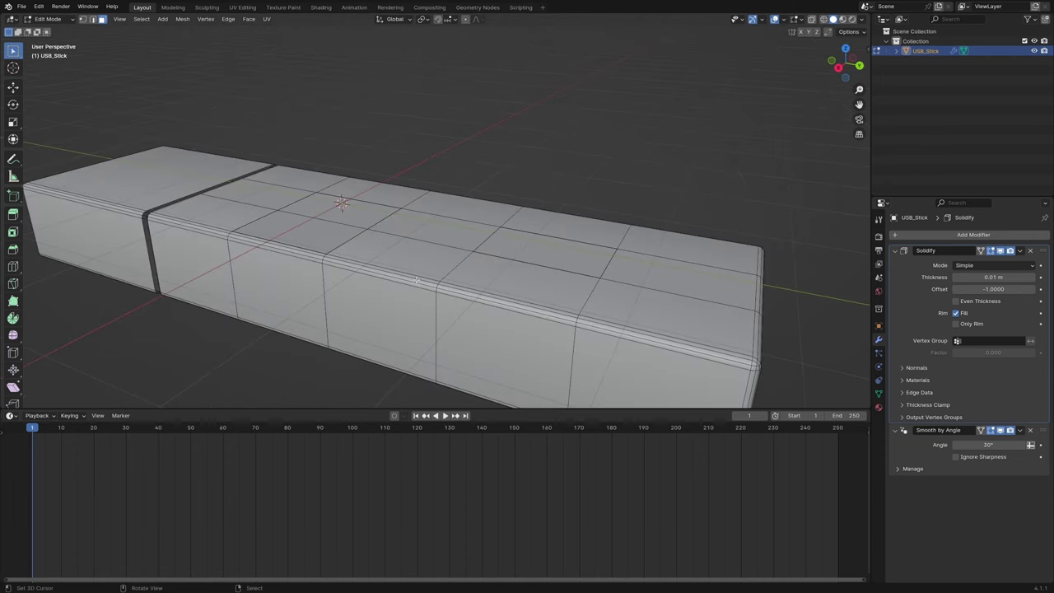
Select the seam-bounded outer faces, hide them to inspect inside, then return to Object Mode
{"action": "key", "text": "ctrl+l"}
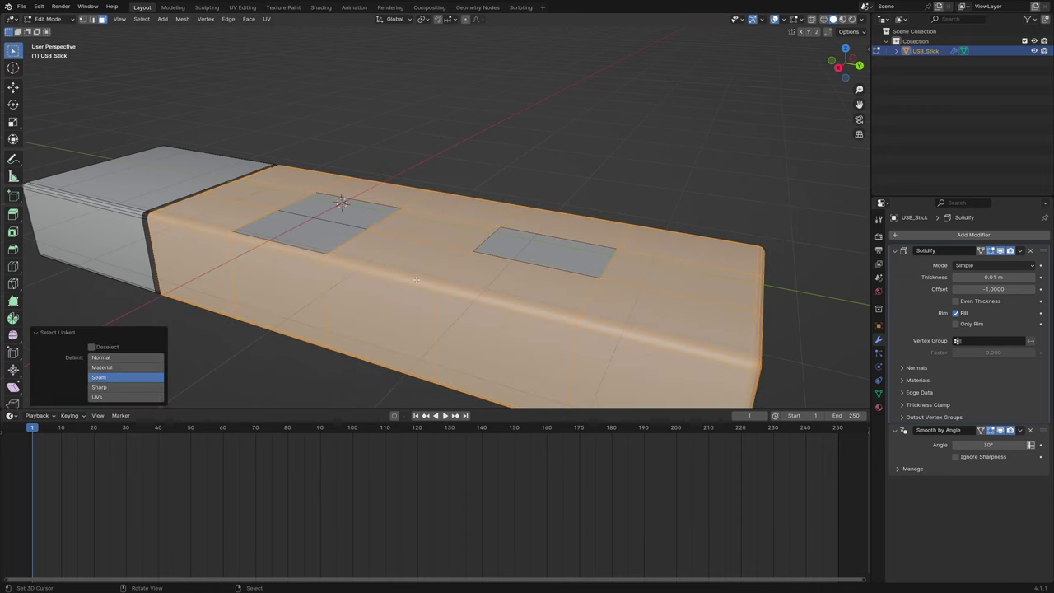
{"action": "key", "text": "h"}
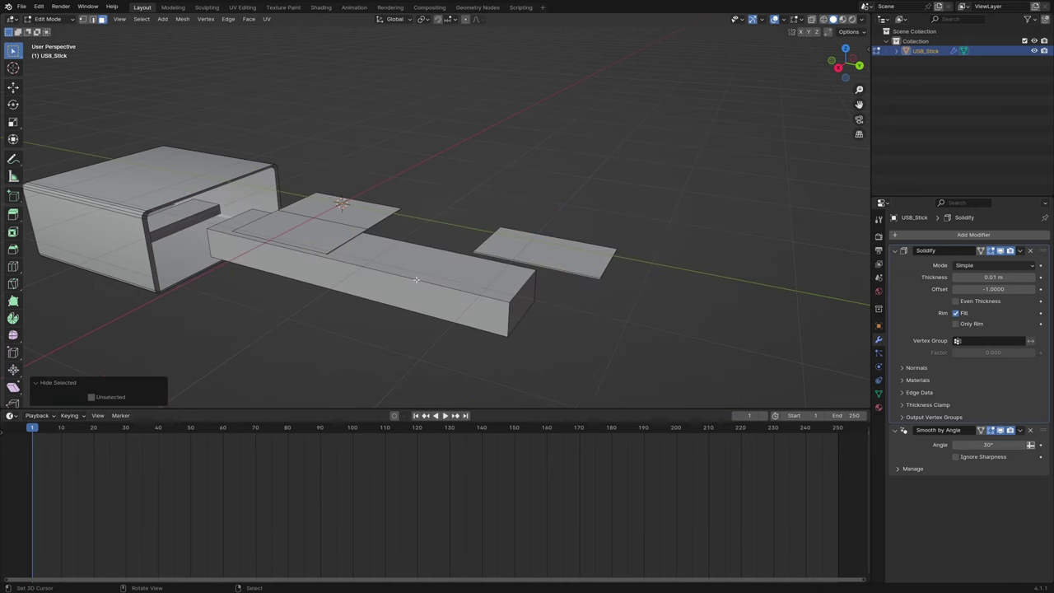
{"action": "mouse_move", "coordinate": [523, 294]}
{"action": "middle_mouse_down"}
{"action": "mouse_move", "coordinate": [500, 282]}
{"action": "mouse_move", "coordinate": [522, 234]}
{"action": "middle_mouse_up"}
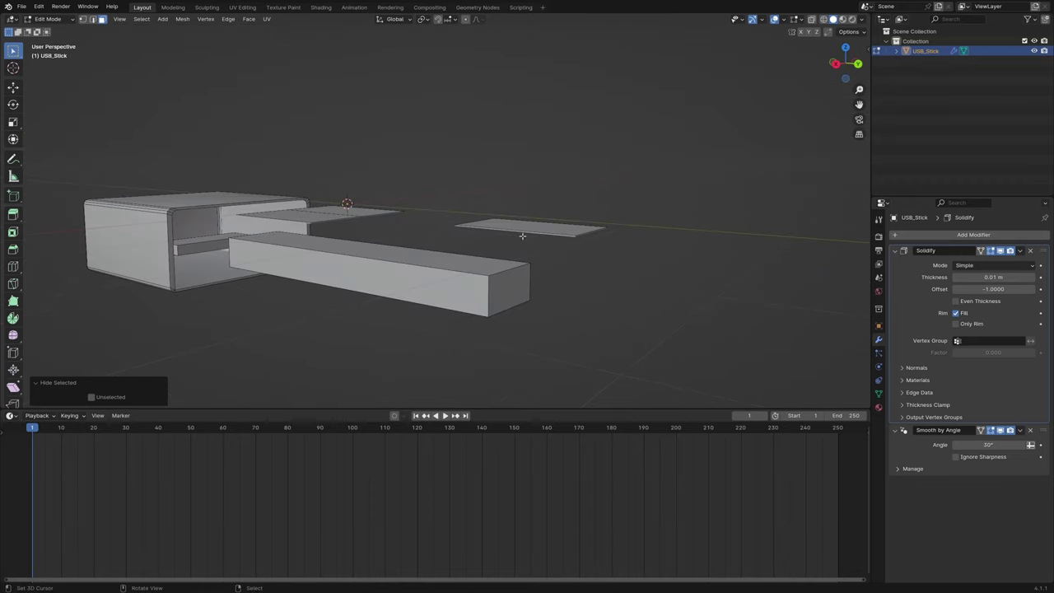
{"action": "scroll", "coordinate": [498, 289], "scroll_direction": "up", "scroll_amount": 2}
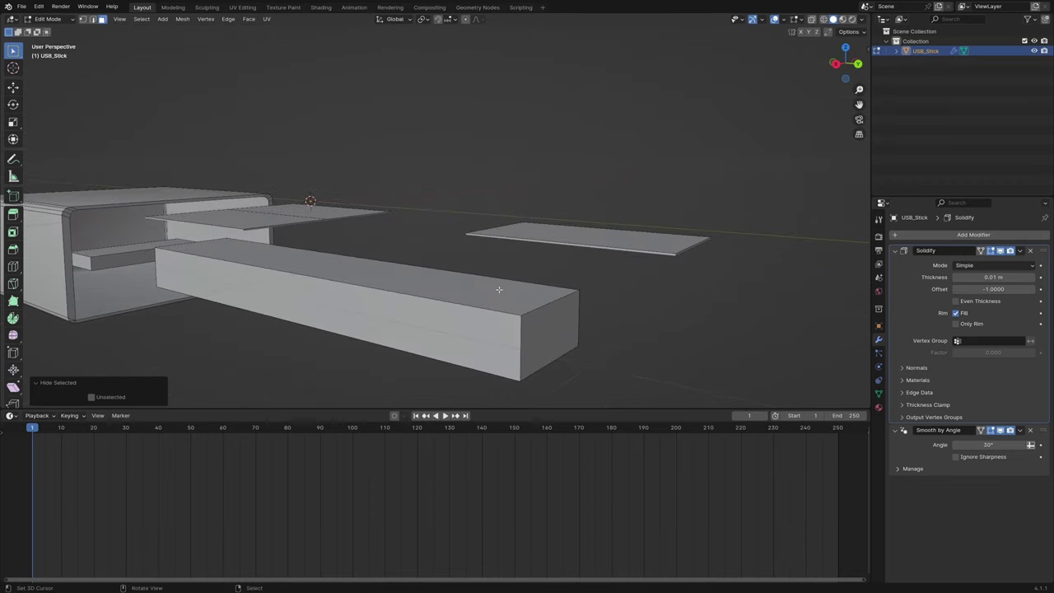
{"action": "key", "text": "Tab"}
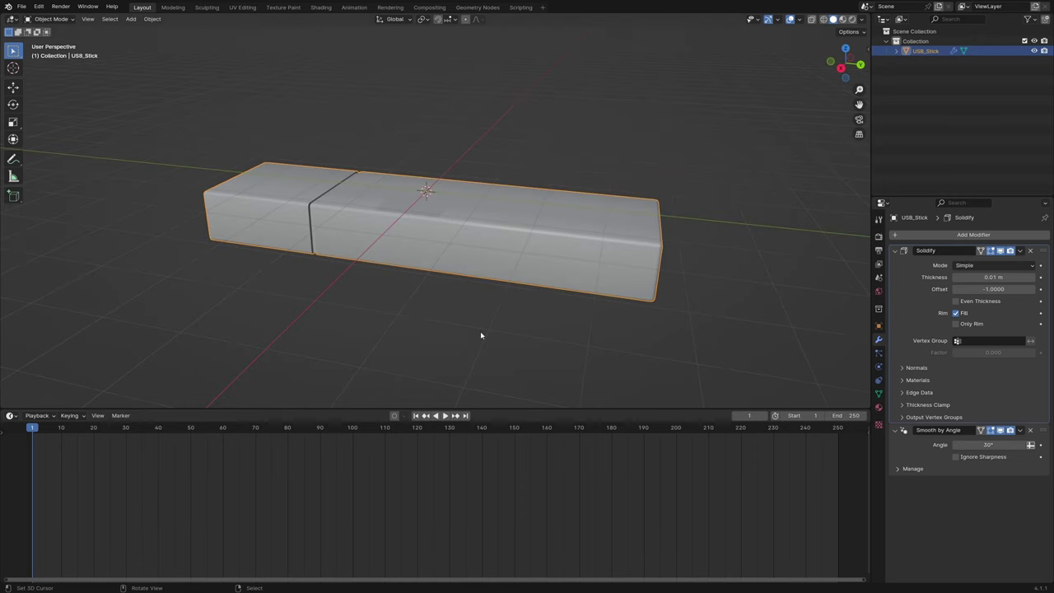
{"action": "mouse_move", "coordinate": [480, 331]}
{"action": "middle_mouse_down"}
{"action": "mouse_move", "coordinate": [472, 308]}
{"action": "mouse_move", "coordinate": [450, 335]}
{"action": "middle_mouse_up"}
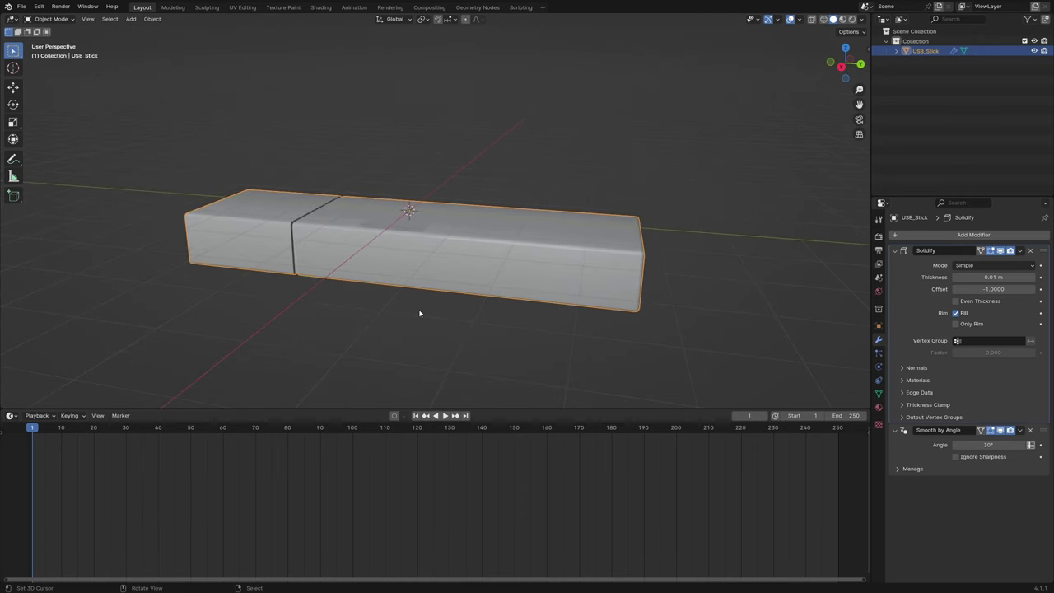
{"action": "key", "text": "shift+a"}
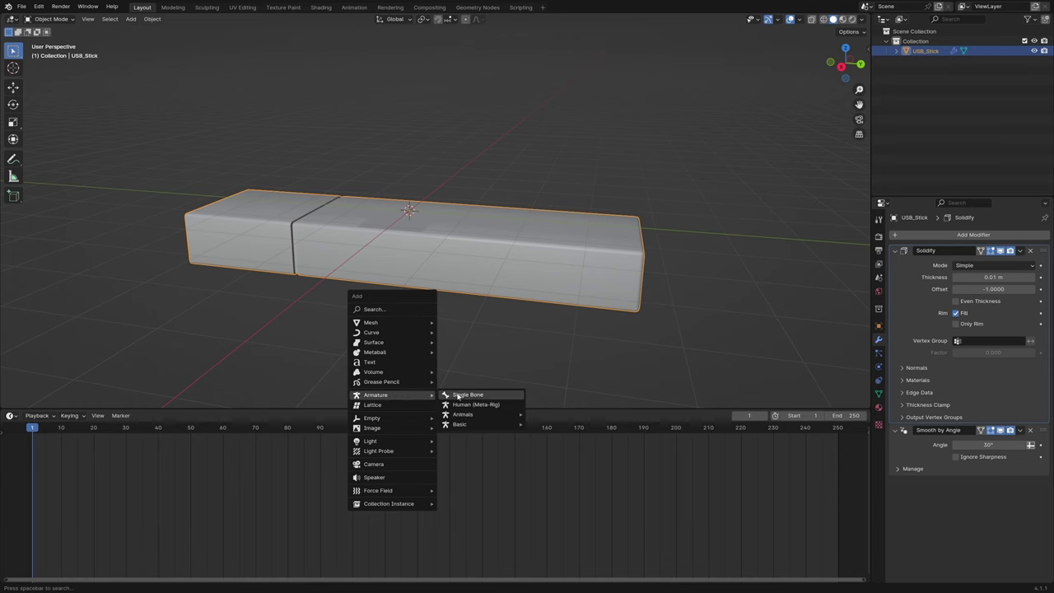
Add a single-bone armature, enter its Edit Mode, and turn on X-Ray
{"action": "left_click", "coordinate": [458, 395]}
{"action": "middle_click_drag", "start_coordinate": [467, 258], "coordinate": [469, 241]}
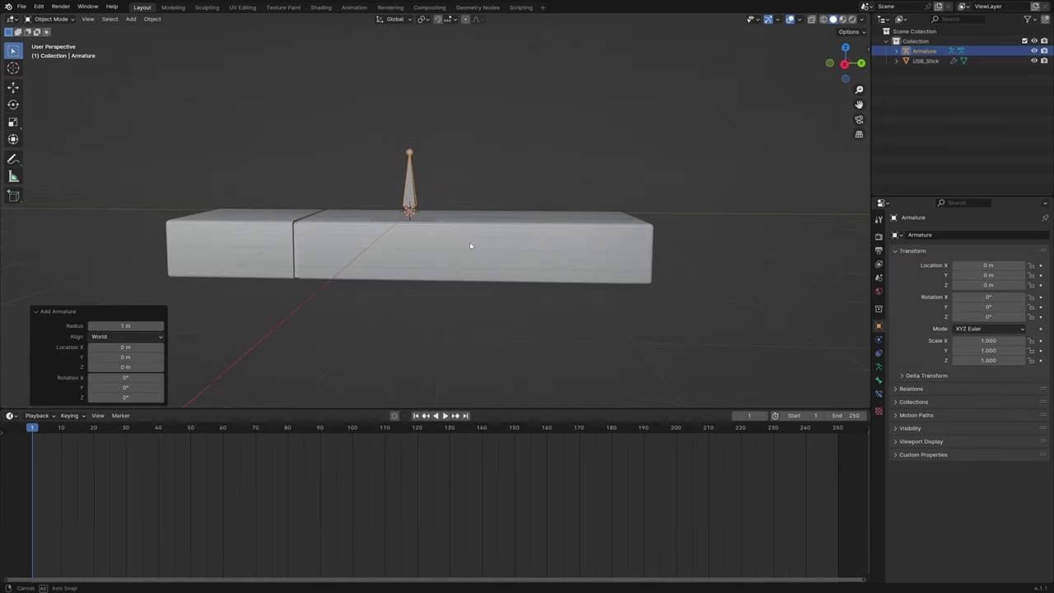
{"action": "key", "text": "Tab"}
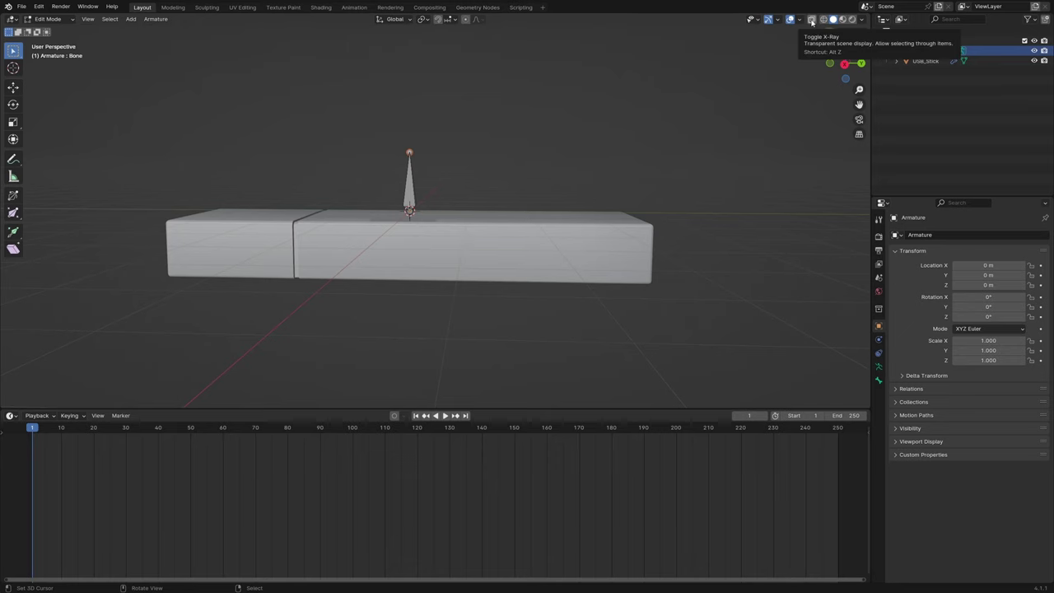
{"action": "left_click", "coordinate": [812, 20]}
Enable In Front in the armature's Viewport Display, then select the bone's base joint
{"action": "left_click", "coordinate": [414, 184]}
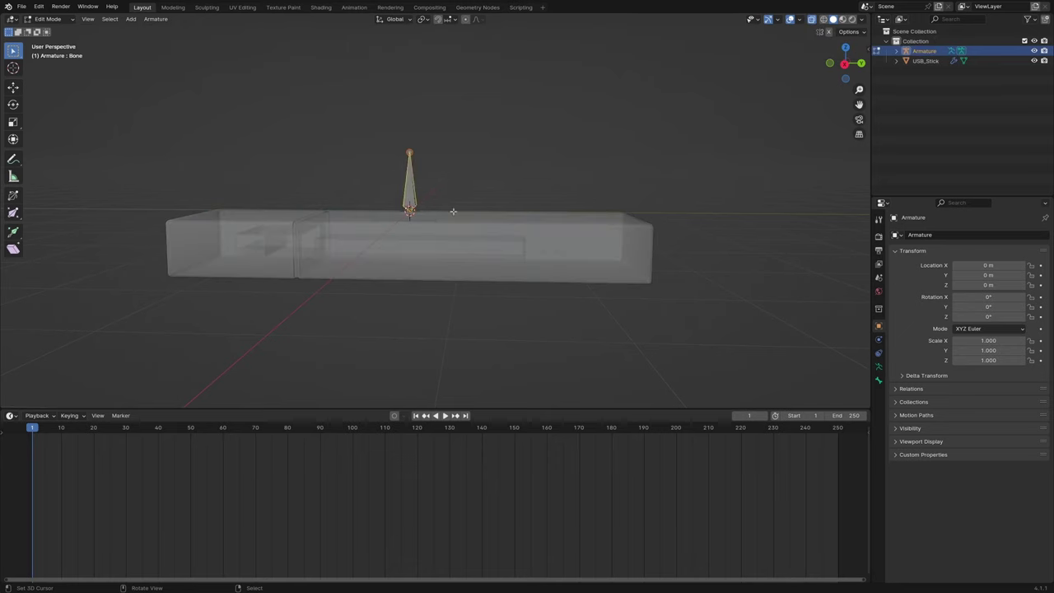
{"action": "left_click", "coordinate": [877, 367]}
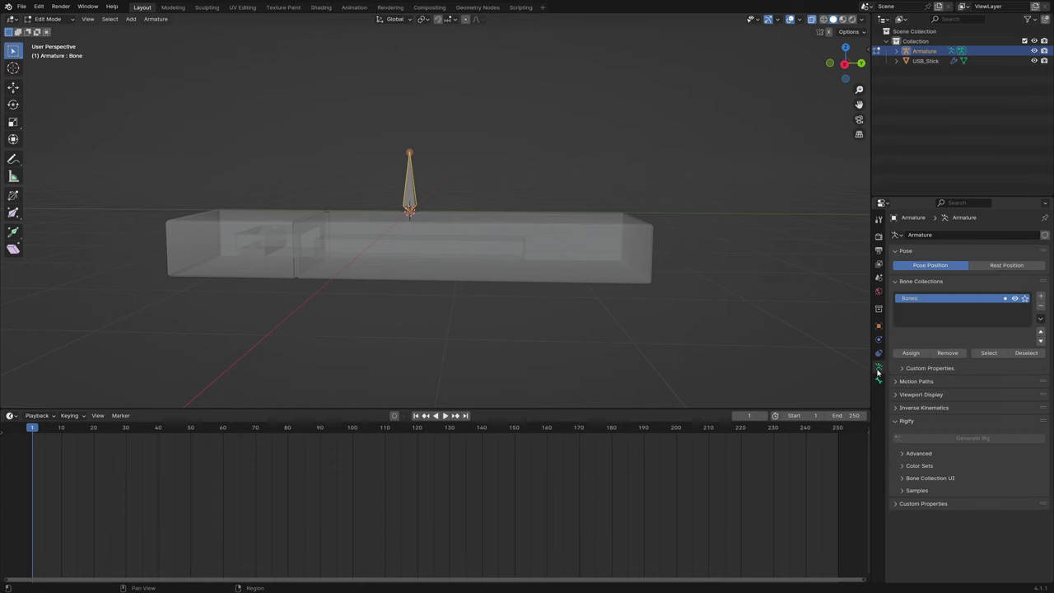
{"action": "left_click", "coordinate": [926, 396]}
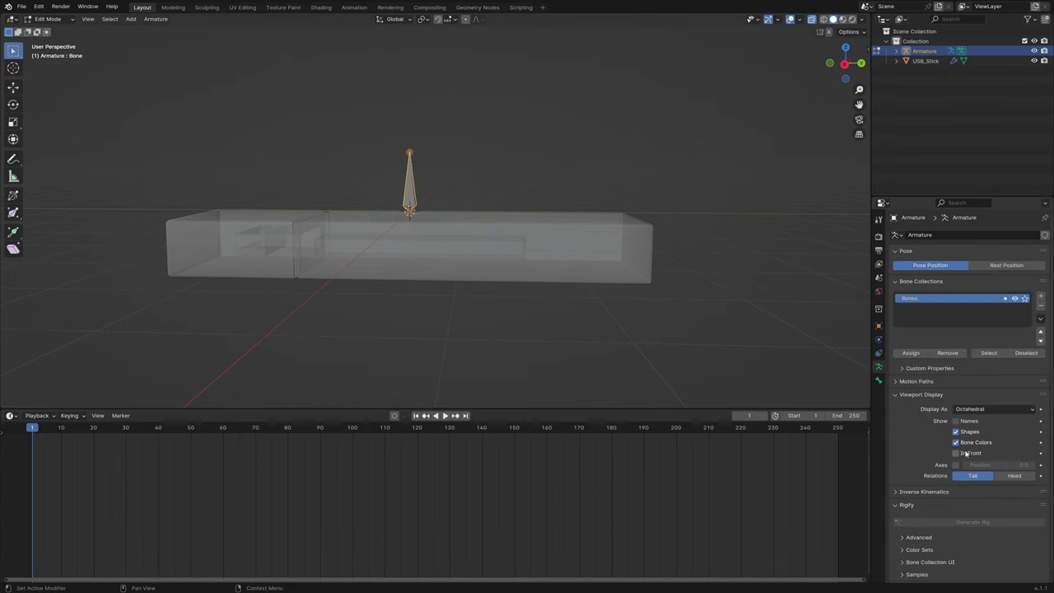
{"action": "left_click", "coordinate": [955, 453]}
{"action": "left_click", "coordinate": [410, 211]}
In right orthographic view, extrude a second bone from the joint along Y
{"action": "key", "text": "KP_3"}
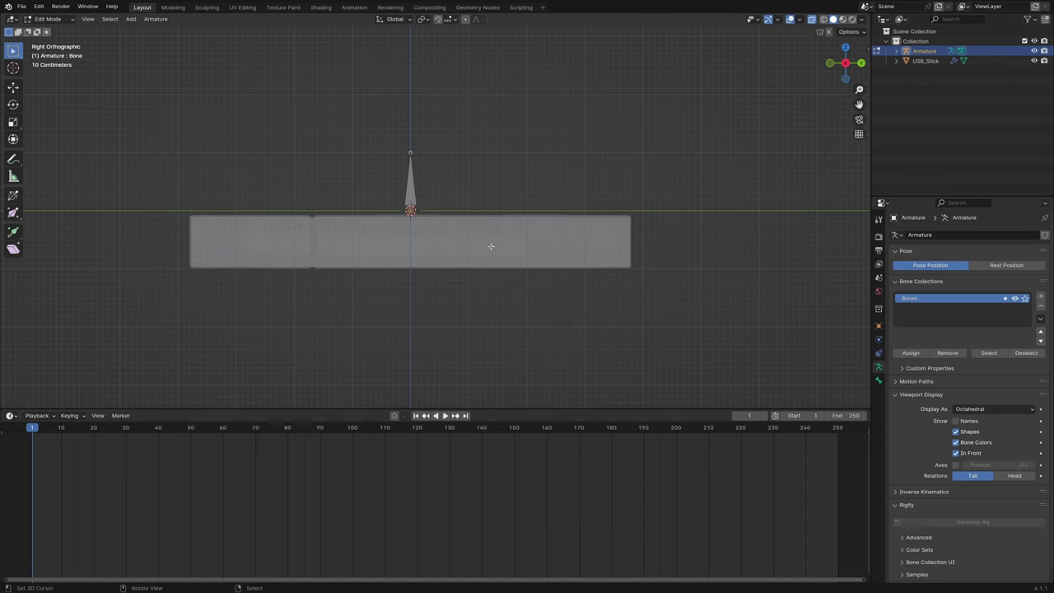
{"action": "scroll", "coordinate": [486, 242], "scroll_direction": "up", "scroll_amount": 1}
{"action": "scroll", "coordinate": [478, 237], "scroll_direction": "up", "scroll_amount": 2}
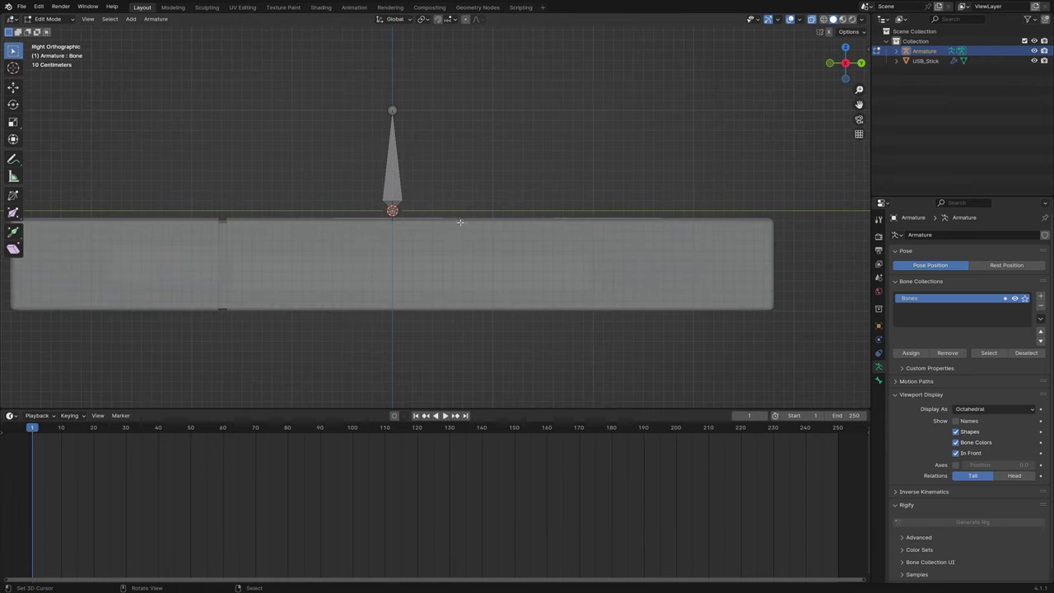
{"action": "key", "text": "e"}
{"action": "key", "text": "y"}
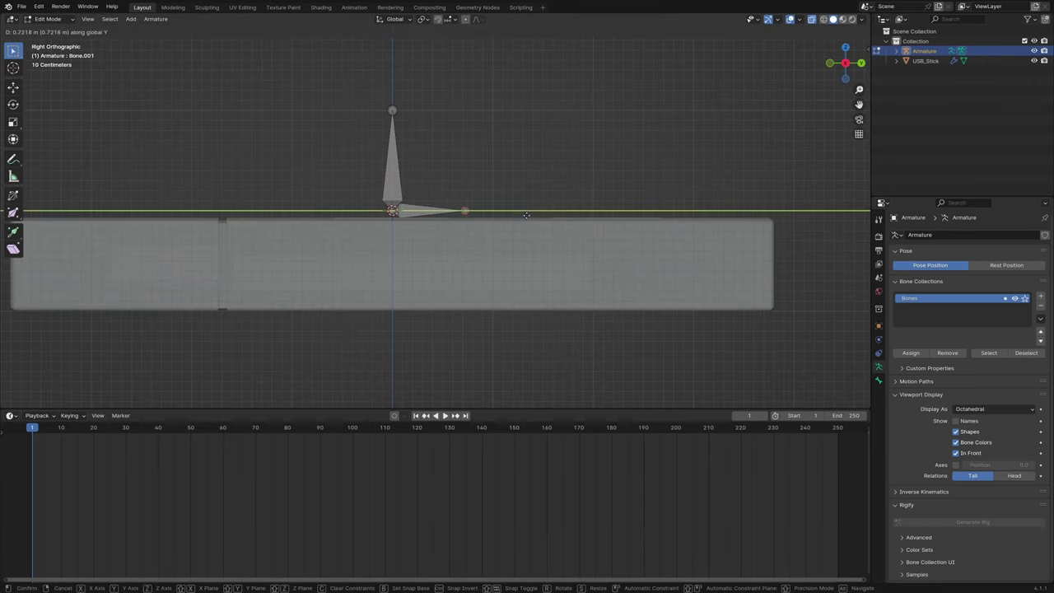
{"action": "left_click", "coordinate": [571, 216]}
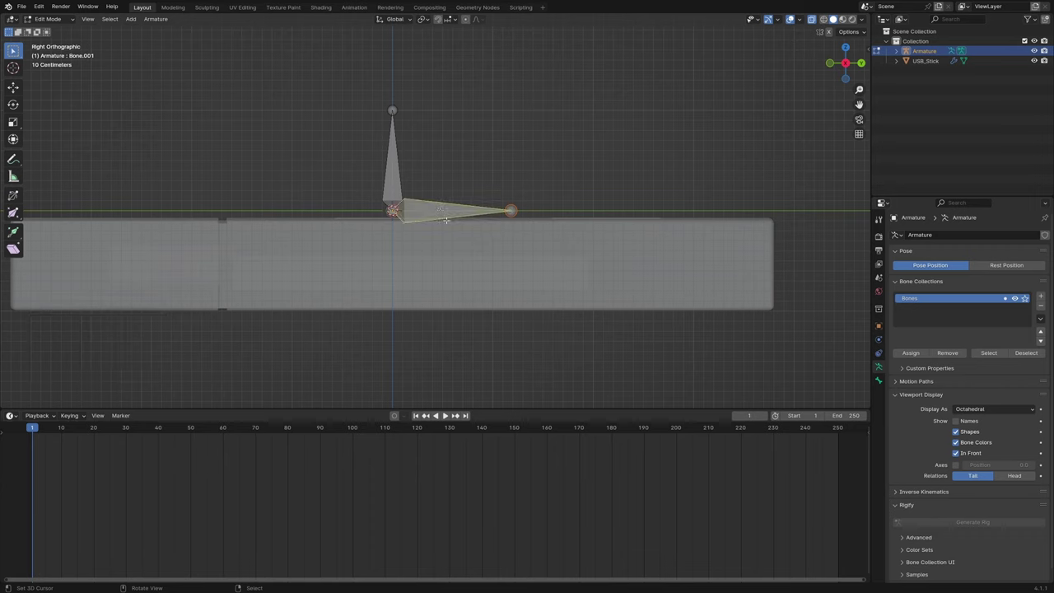
Lower Bone.001 along Z into the stick body, then exit to Object Mode and select USB_Stick
{"action": "left_click", "coordinate": [877, 380]}
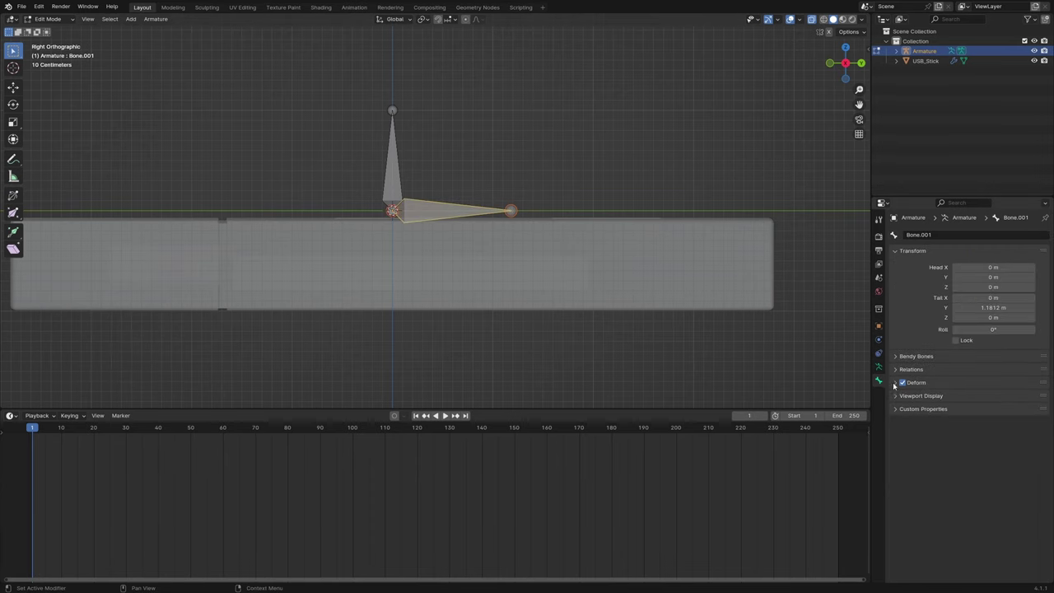
{"action": "left_click", "coordinate": [908, 370]}
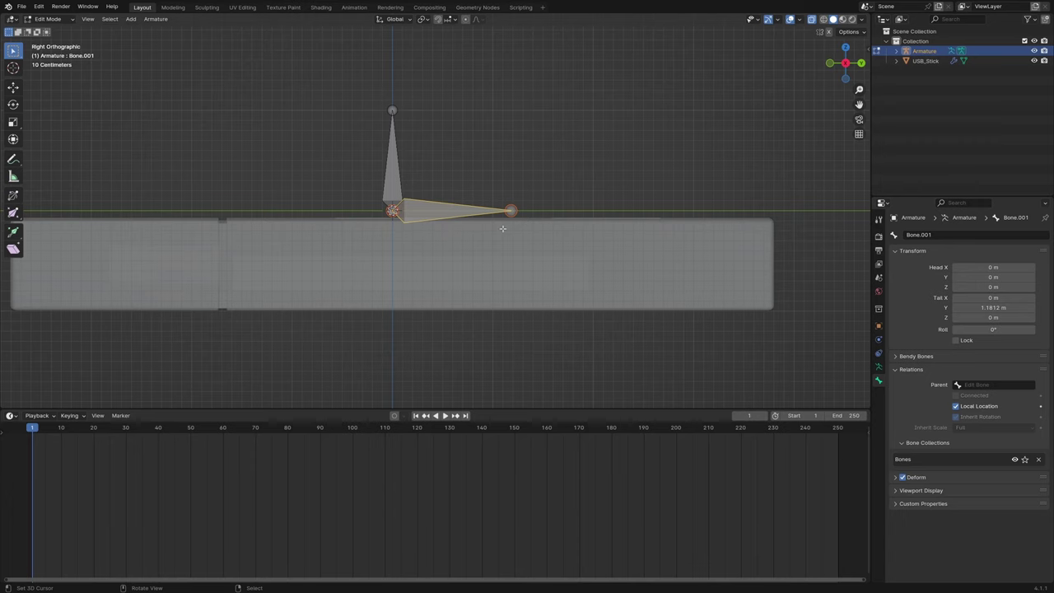
{"action": "key", "text": "g"}
{"action": "key", "text": "z"}
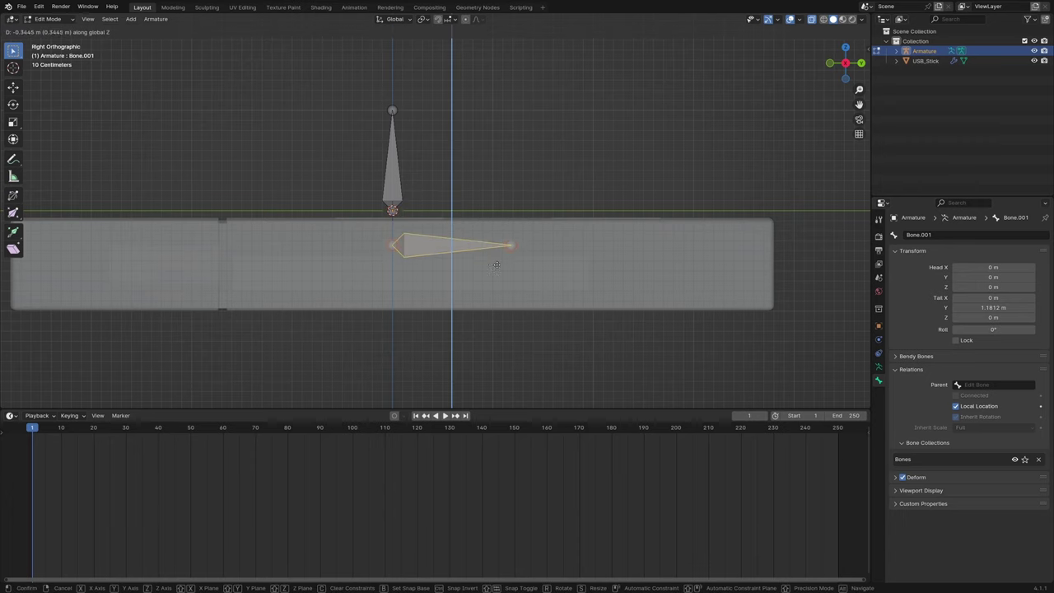
{"action": "left_click", "coordinate": [489, 289]}
{"action": "middle_click_drag", "start_coordinate": [568, 270], "coordinate": [543, 296]}
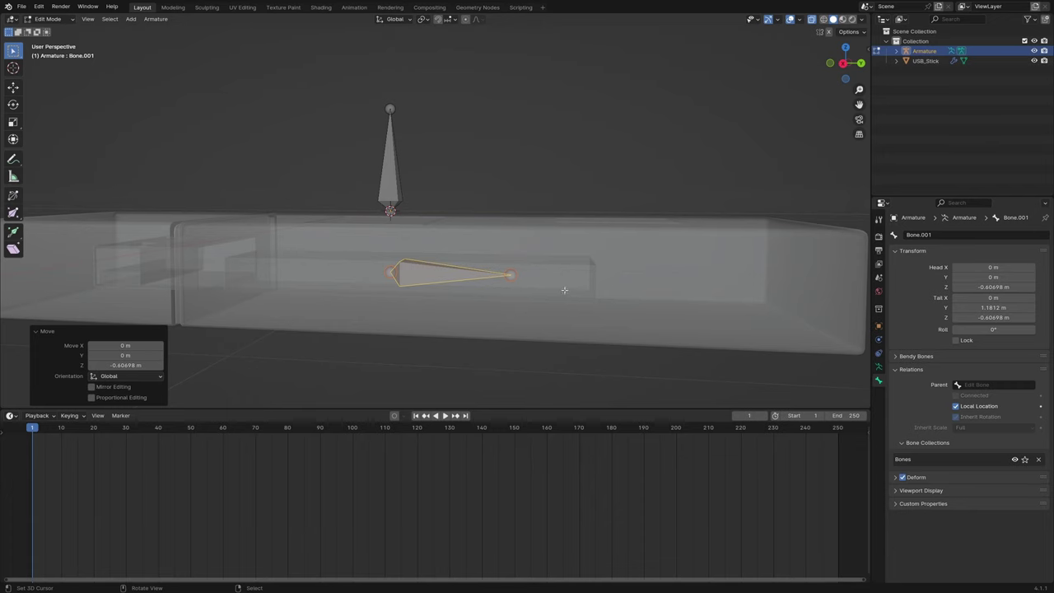
{"action": "middle_click_drag", "start_coordinate": [565, 289], "coordinate": [584, 272]}
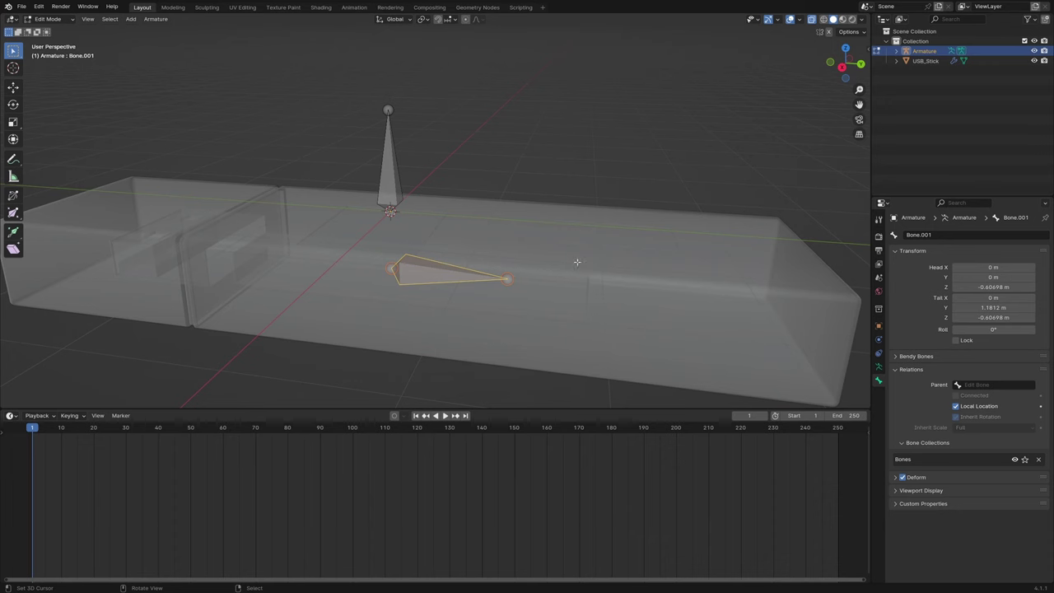
{"action": "key", "text": "Tab"}
{"action": "left_click", "coordinate": [613, 259]}
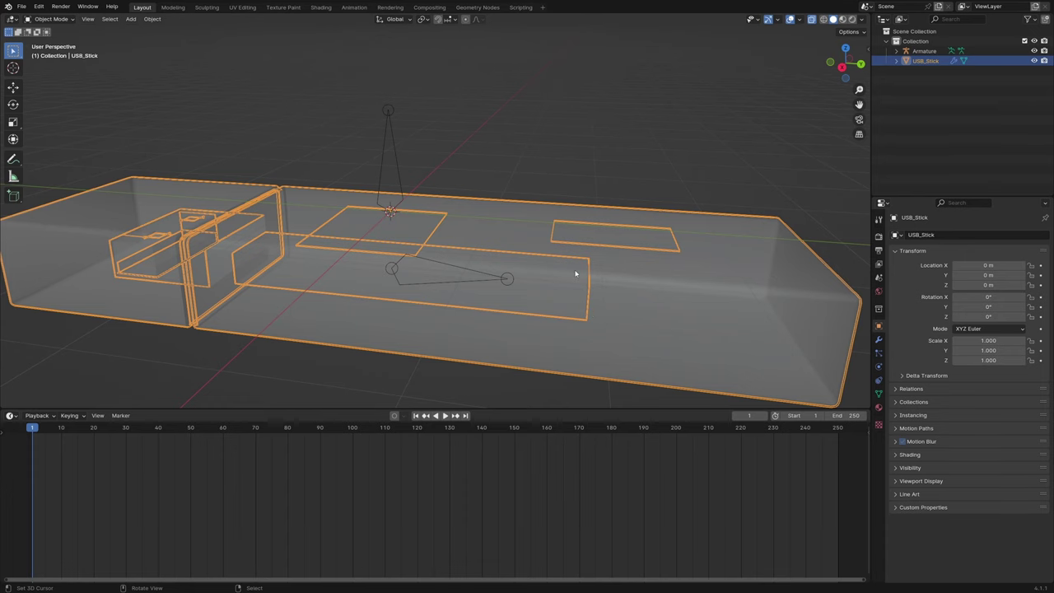
Add a 16-vertex cylinder to the USB_Stick mesh in Edit Mode
{"action": "key", "text": "Tab"}
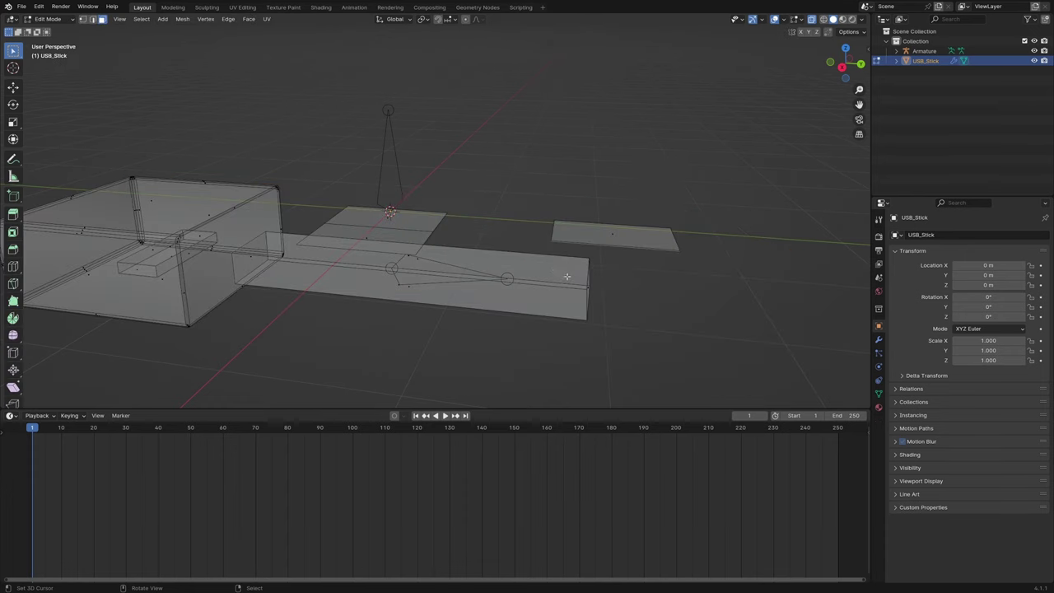
{"action": "middle_click_drag", "start_coordinate": [568, 276], "coordinate": [569, 258]}
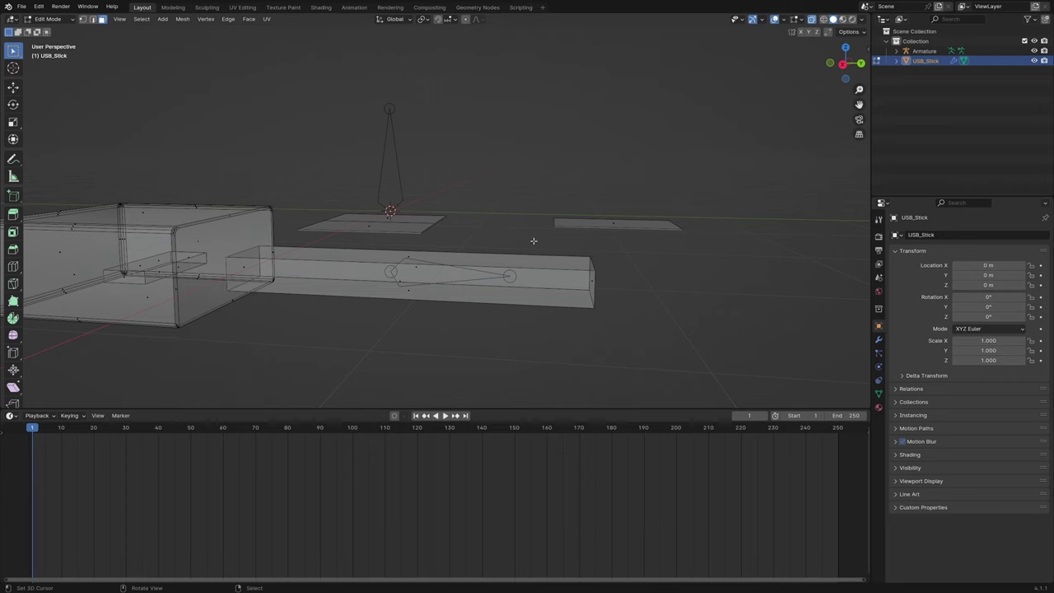
{"action": "key", "text": "shift+a"}
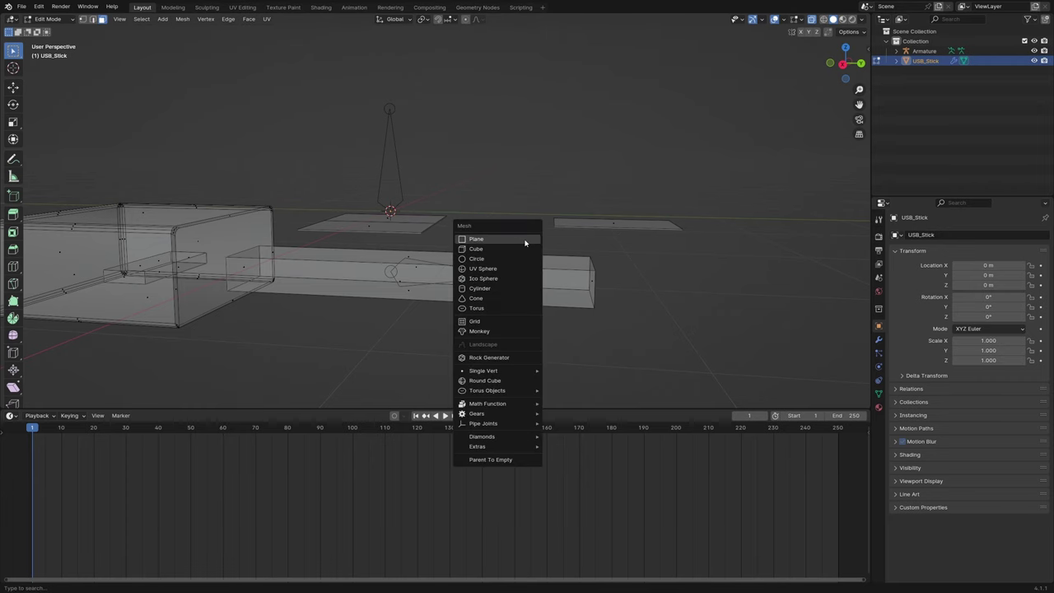
{"action": "left_click", "coordinate": [500, 288]}
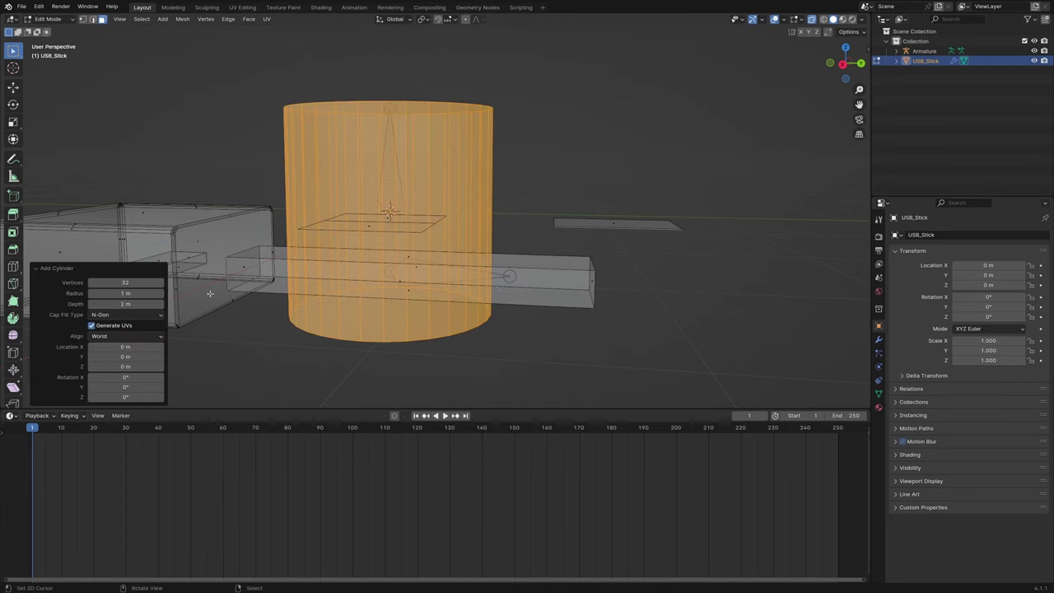
{"action": "left_click", "coordinate": [131, 283]}
{"action": "type", "text": "1"}
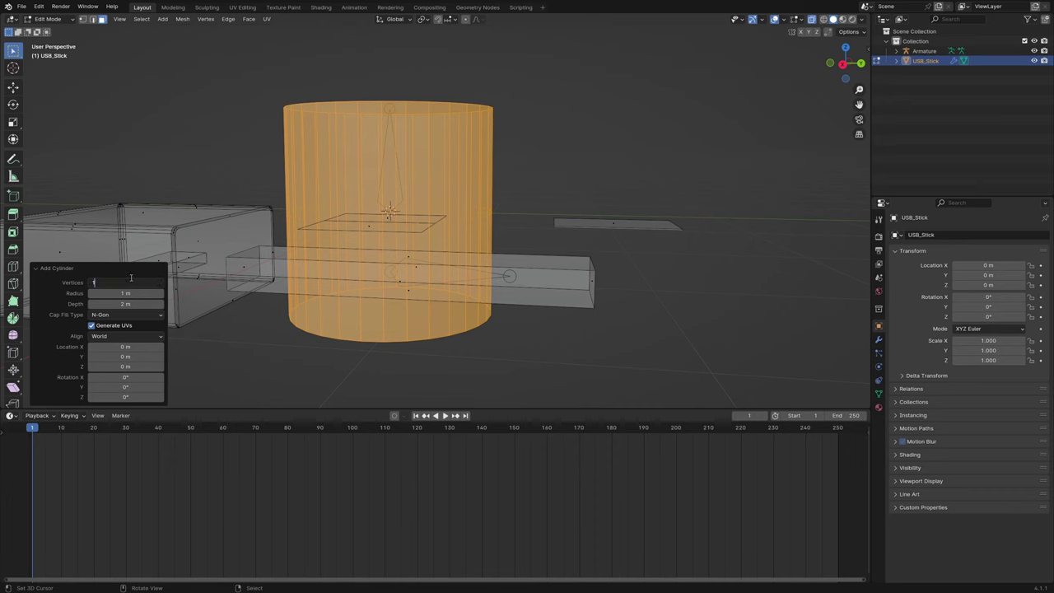
{"action": "type", "text": "6"}
{"action": "key", "text": "Return"}
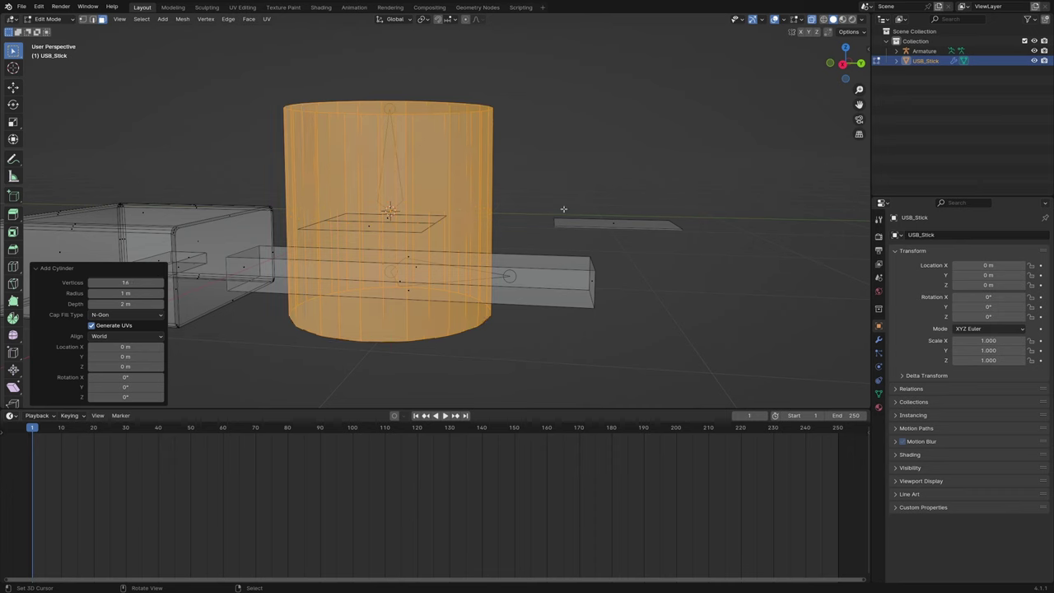
Scale the cylinder to about 0.4, then narrow it into a thin rod keeping its height
{"action": "key", "text": "s"}
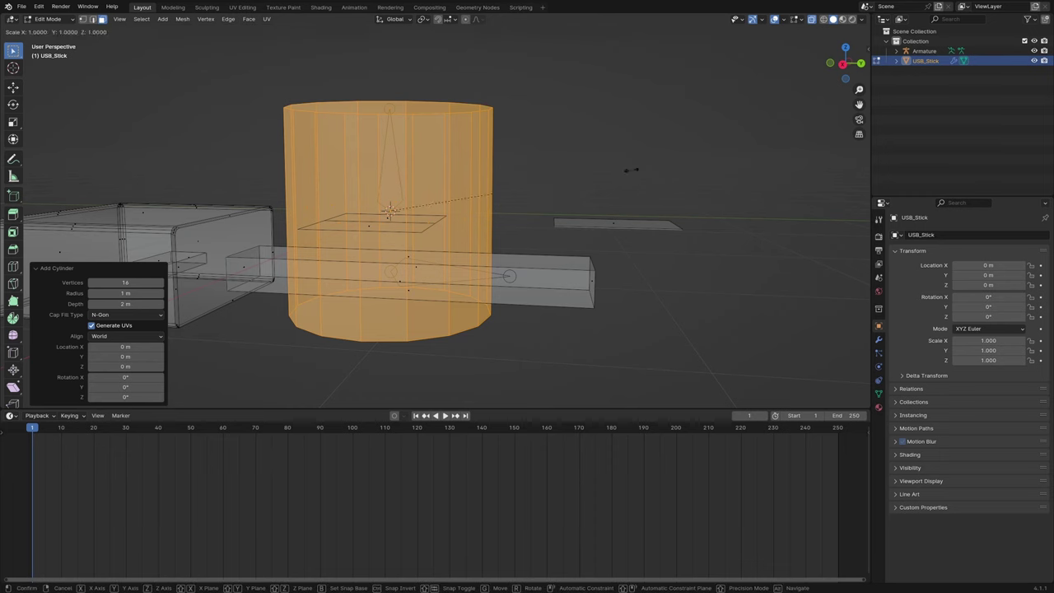
{"action": "left_click", "coordinate": [484, 190]}
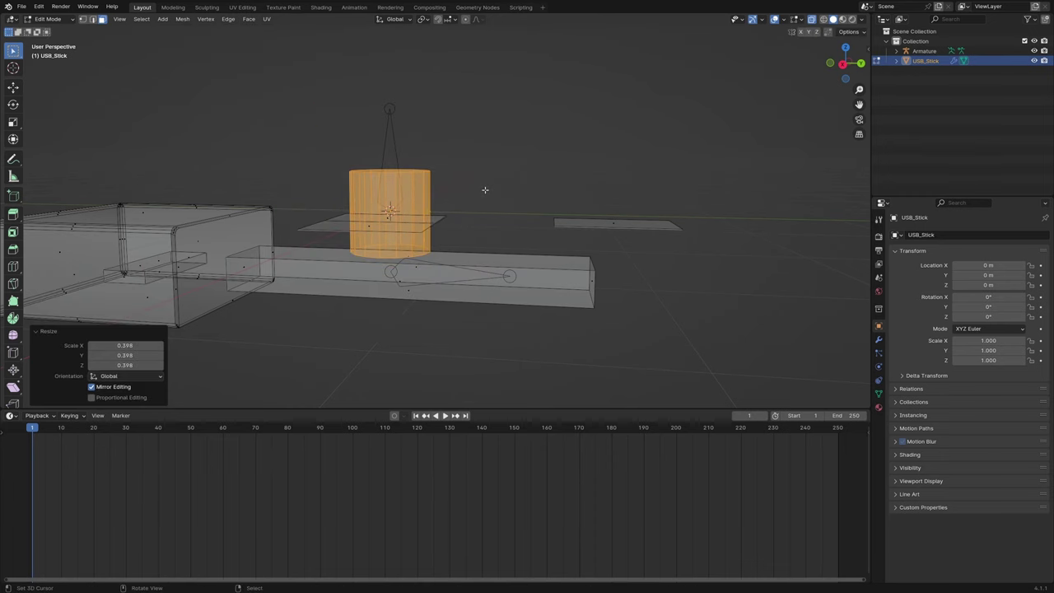
{"action": "key", "text": "s"}
{"action": "key", "text": "shift+z"}
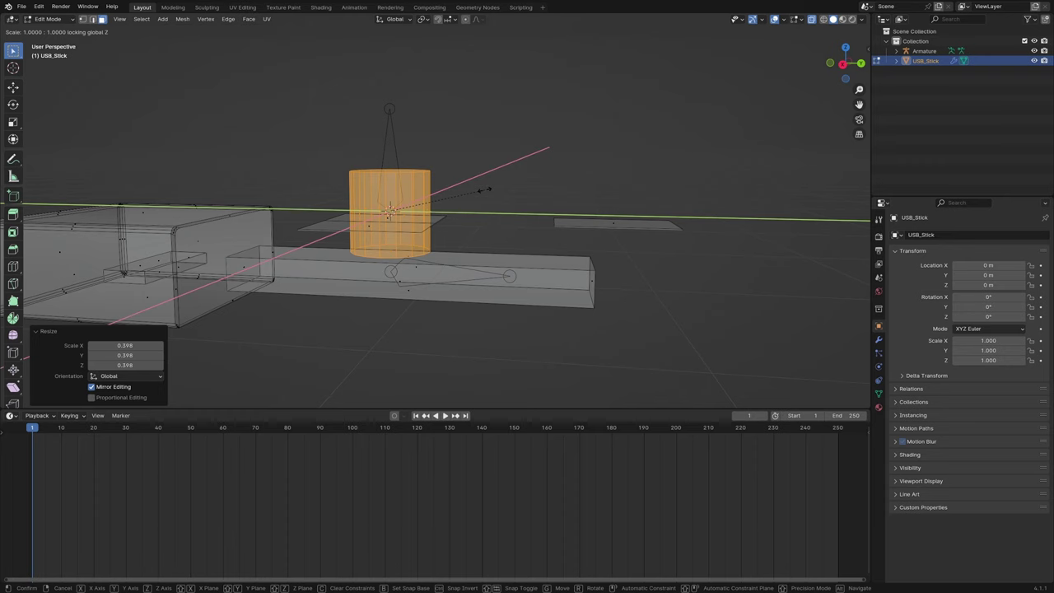
{"action": "left_click", "coordinate": [396, 205]}
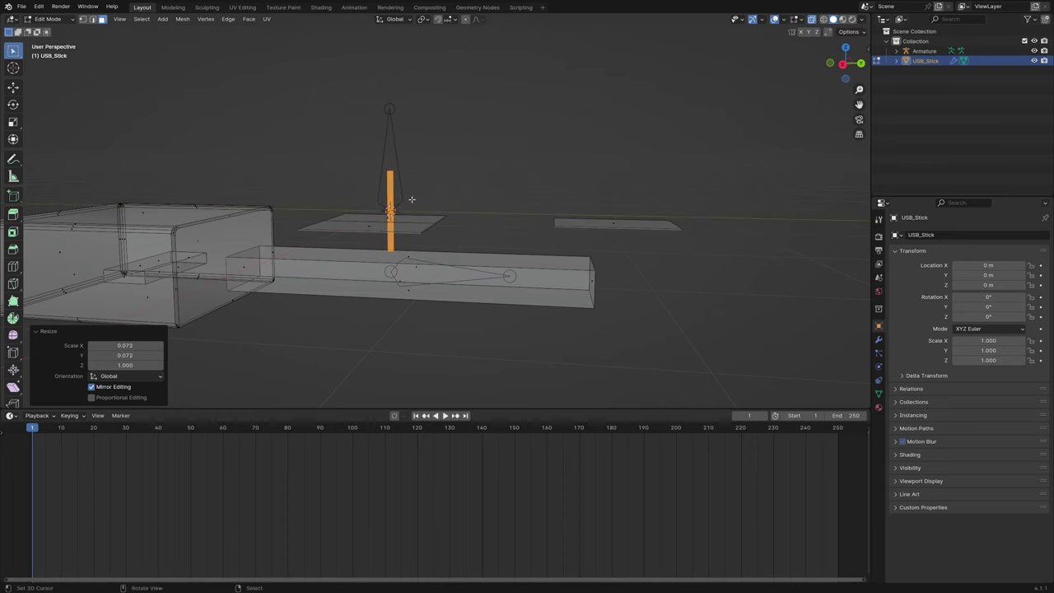
Move the thin rod to sit near the plug end, working from the right side view
{"action": "key", "text": "KP_3"}
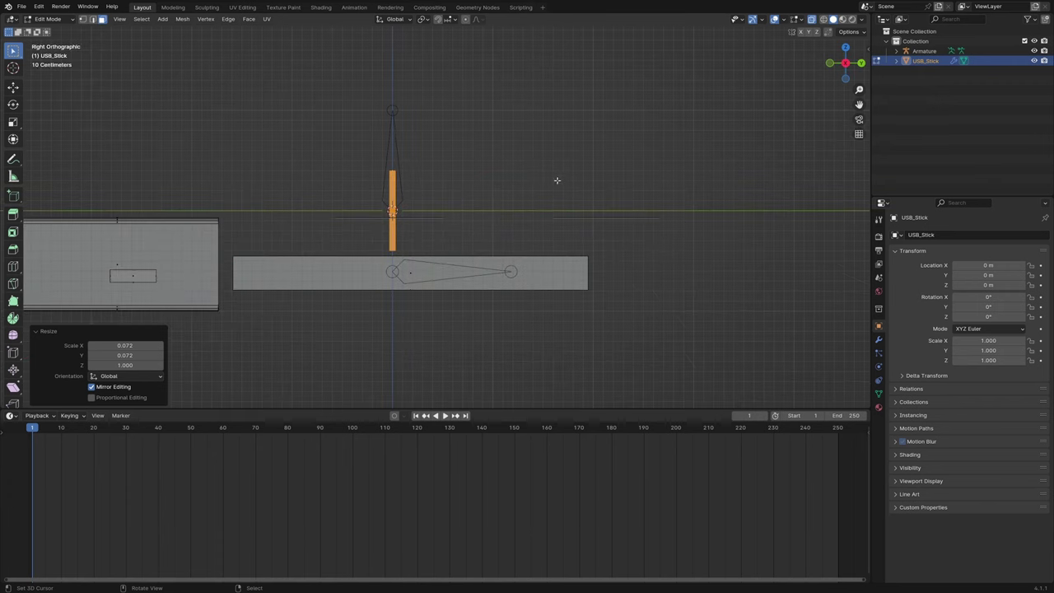
{"action": "key", "text": "g"}
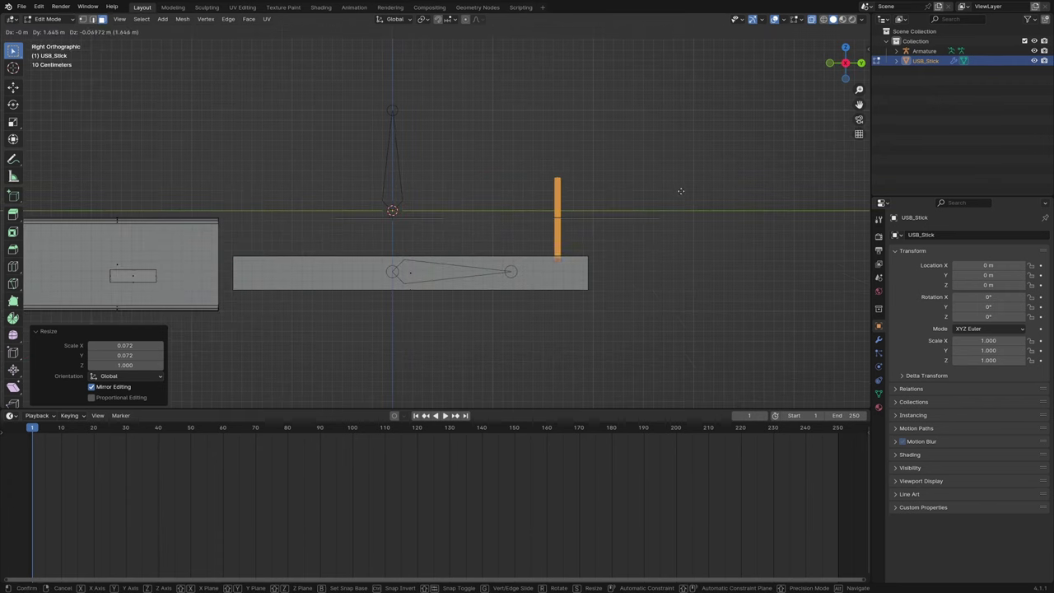
{"action": "left_click", "coordinate": [594, 267]}
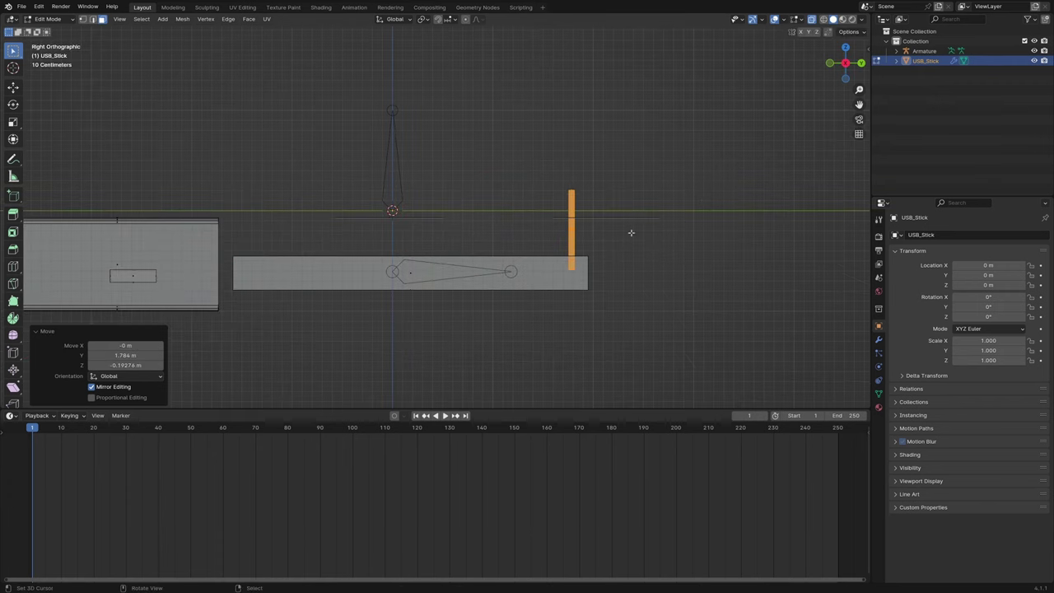
{"action": "middle_click_drag", "start_coordinate": [630, 232], "coordinate": [531, 230]}
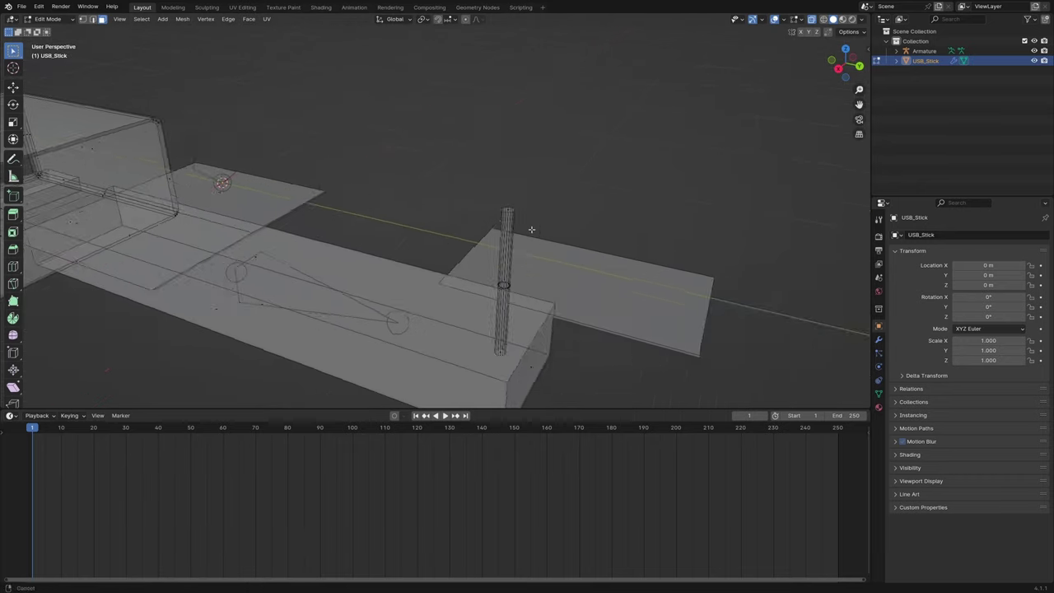
{"action": "scroll", "coordinate": [531, 230], "scroll_direction": "up", "scroll_amount": 2}
Tilt the rod by moving its top end up to the flat upper plate
{"action": "left_click", "coordinate": [544, 209]}
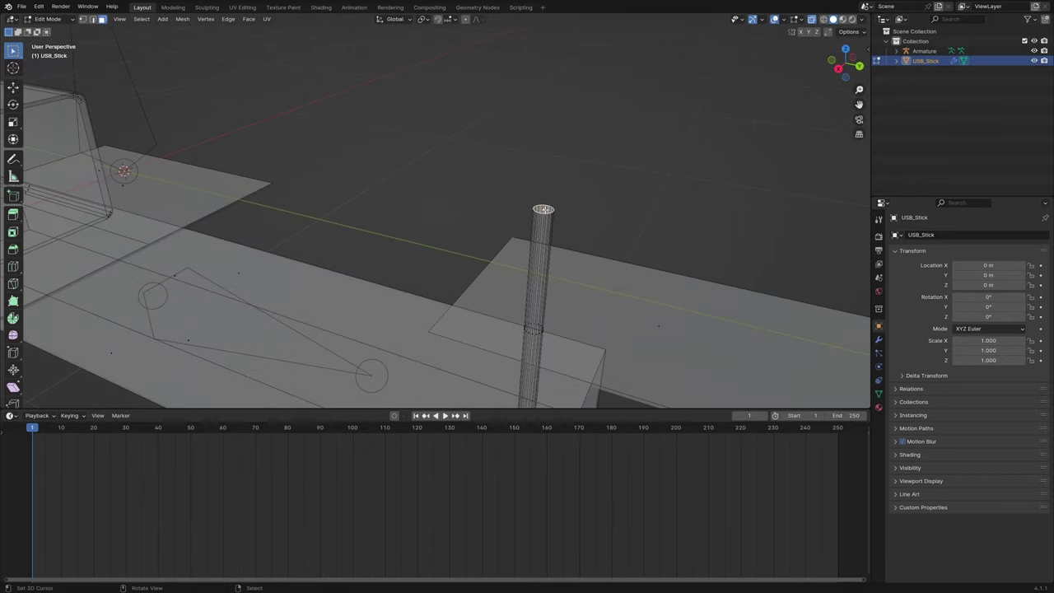
{"action": "key", "text": "KP_3"}
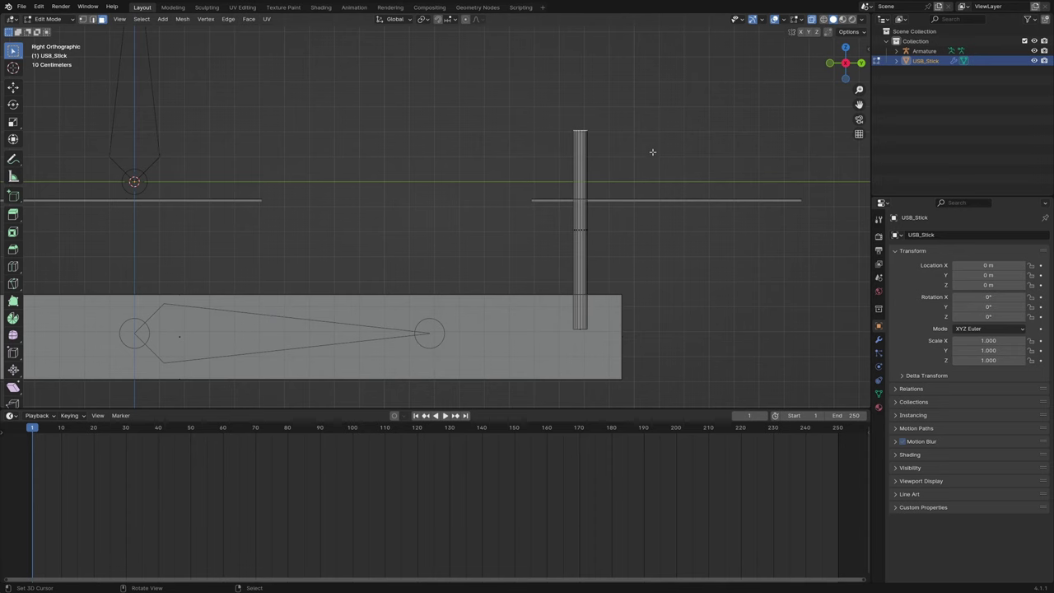
{"action": "key", "text": "g"}
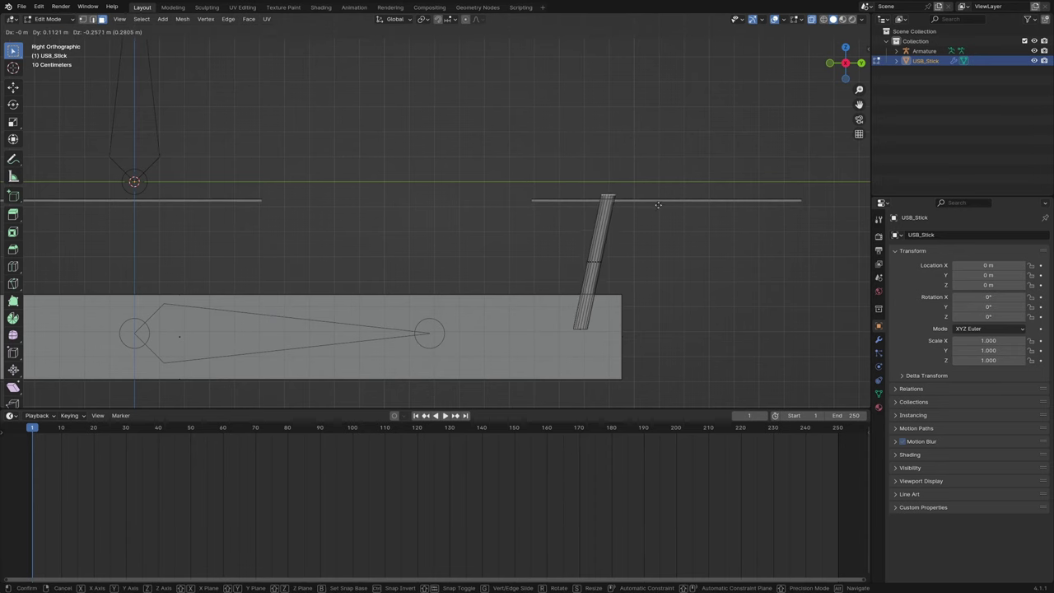
{"action": "left_click", "coordinate": [658, 212]}
{"action": "mouse_move", "coordinate": [672, 212]}
{"action": "middle_mouse_down"}
{"action": "mouse_move", "coordinate": [720, 238]}
{"action": "mouse_move", "coordinate": [593, 211]}
{"action": "mouse_move", "coordinate": [594, 188]}
{"action": "mouse_move", "coordinate": [582, 243]}
{"action": "middle_mouse_up"}
{"action": "scroll", "coordinate": [594, 208], "scroll_direction": "up", "scroll_amount": 4}
{"action": "scroll", "coordinate": [595, 185], "scroll_direction": "down", "scroll_amount": 4}
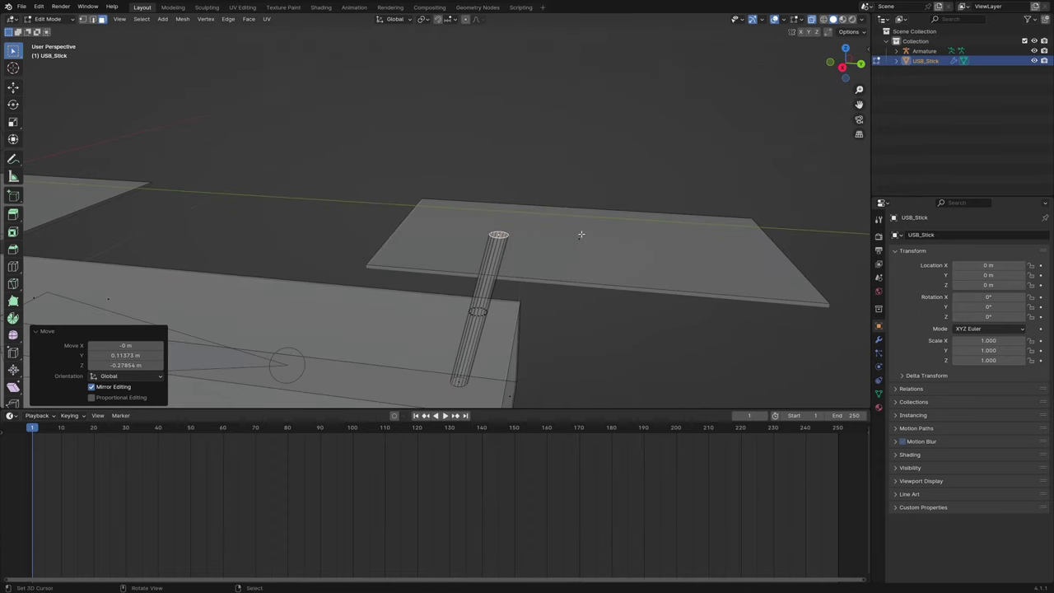
Snap the rod's top end to the centre of the flat upper plate
{"action": "right_click", "coordinate": [580, 235]}
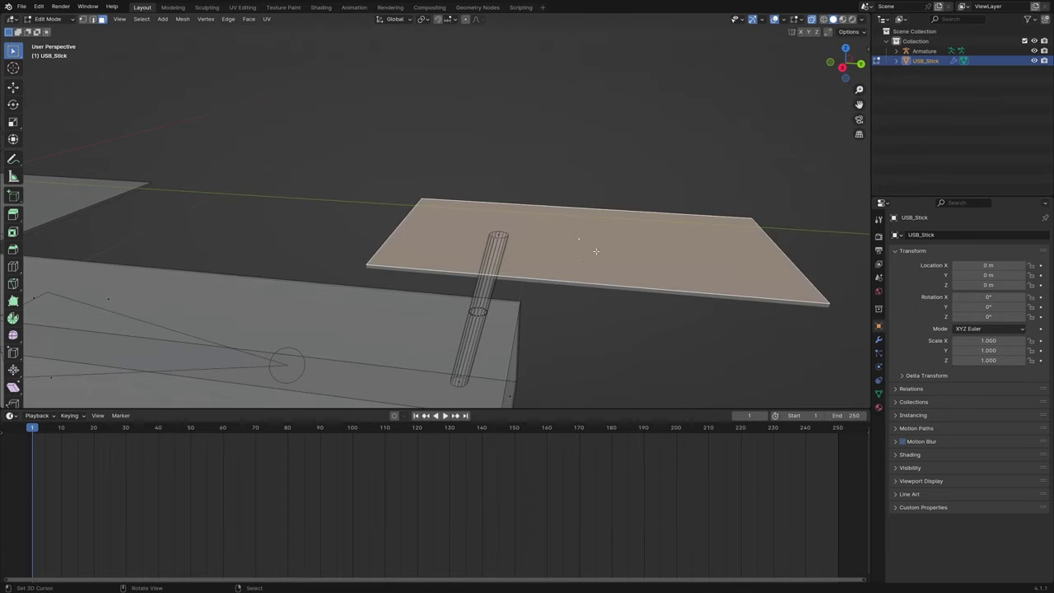
{"action": "key", "text": "shift+s"}
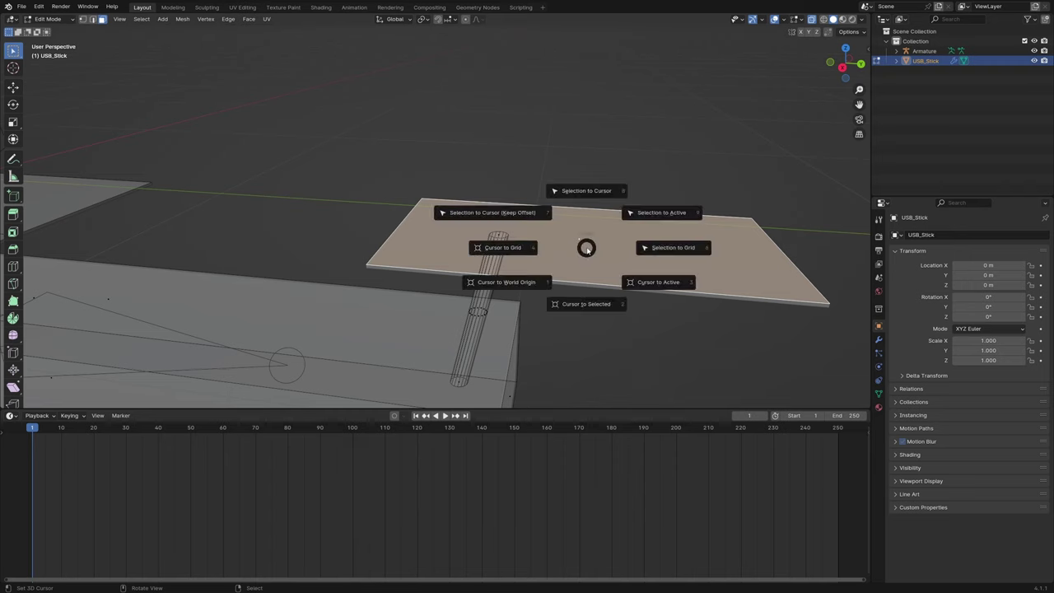
{"action": "left_click", "coordinate": [589, 299]}
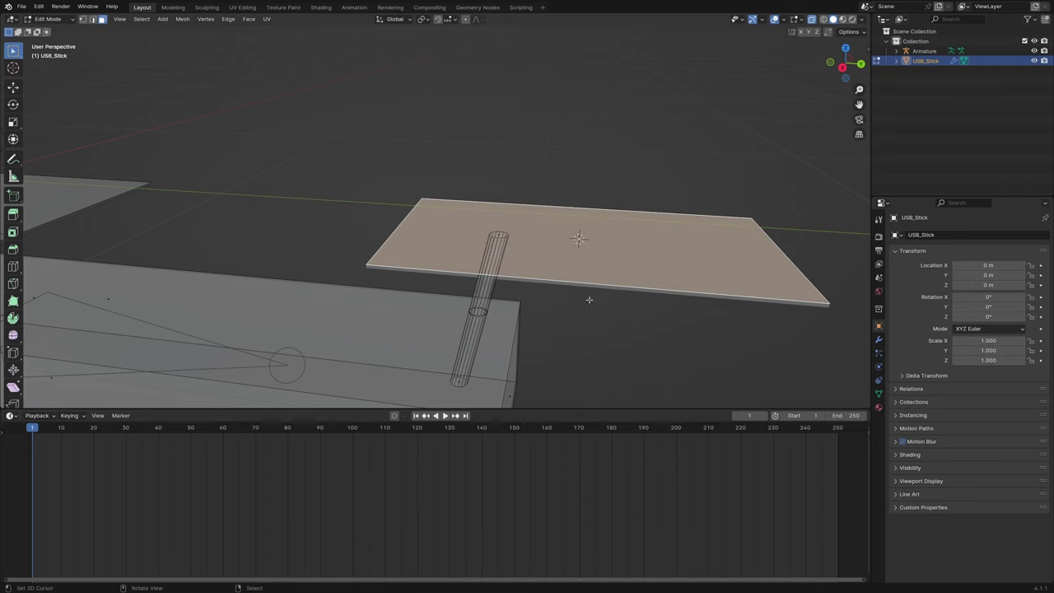
{"action": "right_click", "coordinate": [499, 236]}
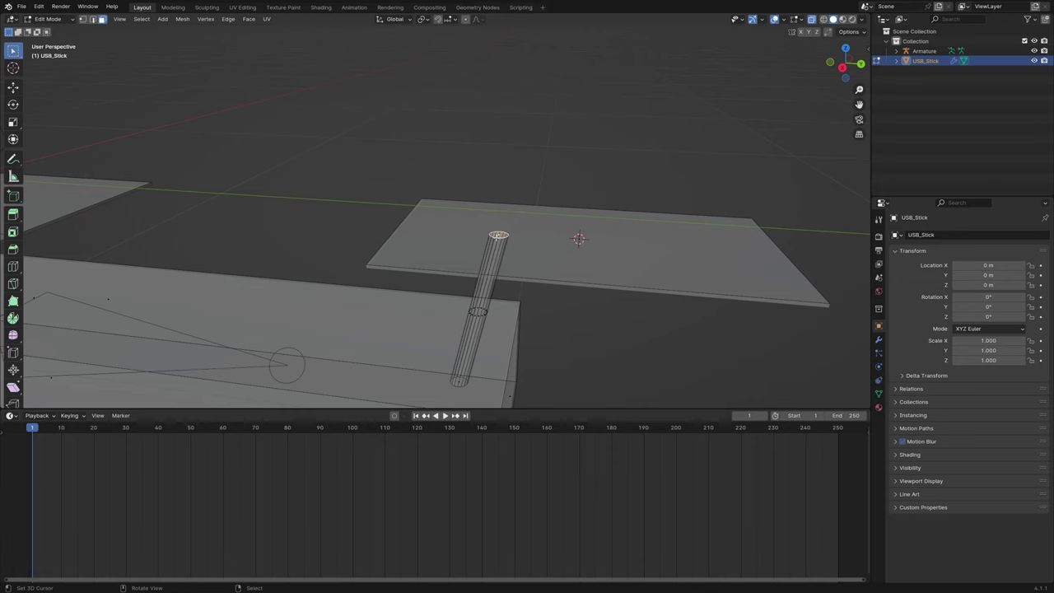
{"action": "left_click", "coordinate": [180, 19]}
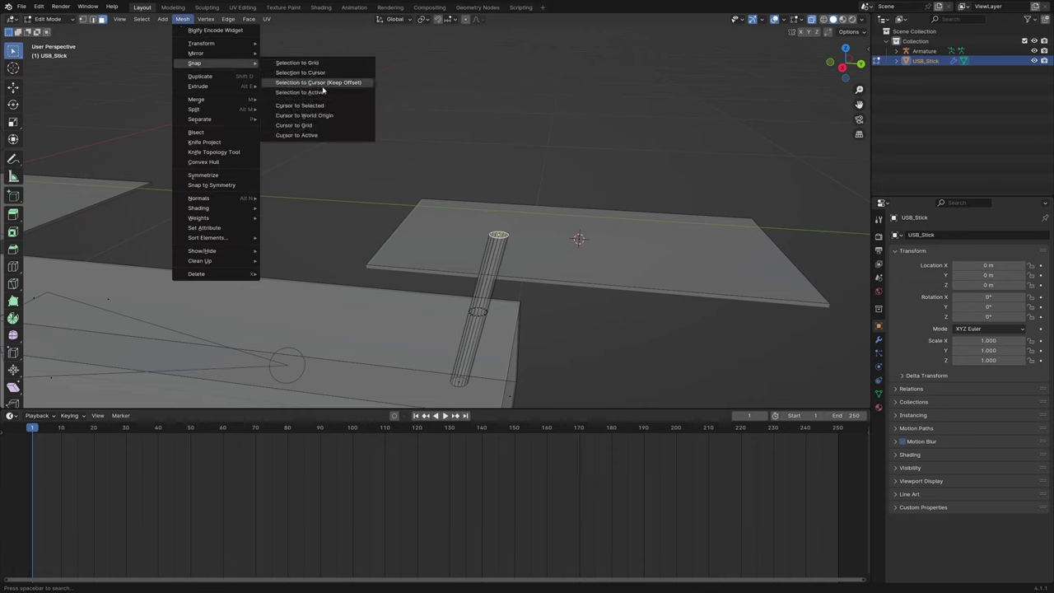
{"action": "mouse_move", "coordinate": [195, 62]}
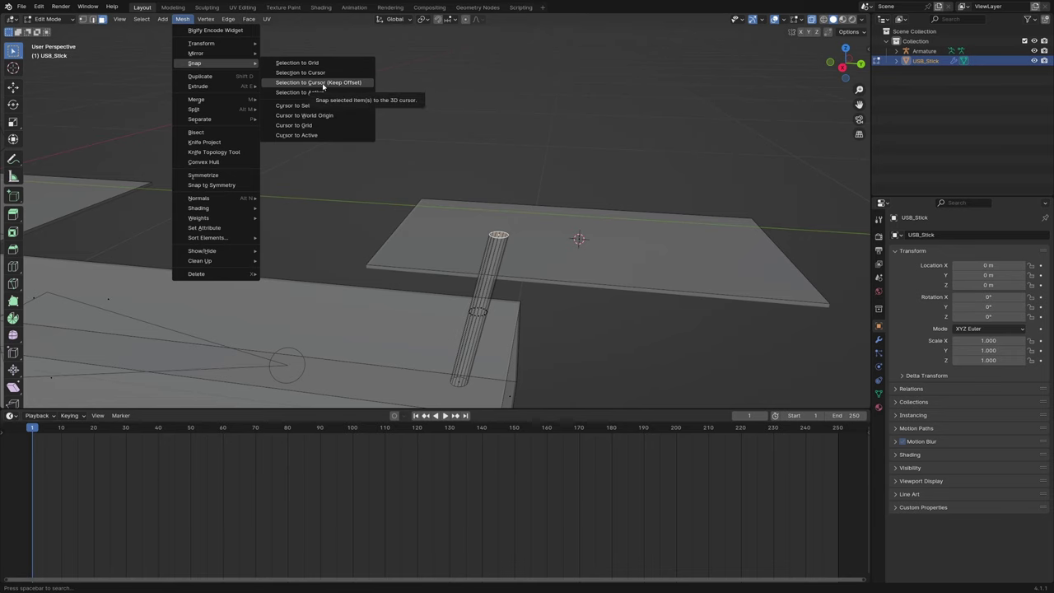
{"action": "left_click", "coordinate": [322, 83]}
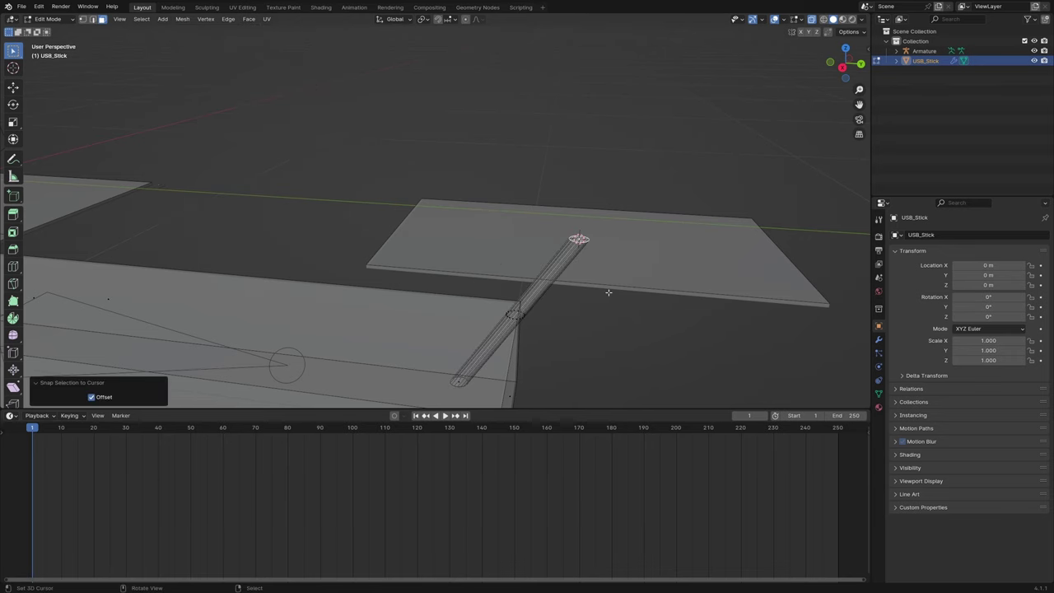
{"action": "middle_click_drag", "start_coordinate": [608, 289], "coordinate": [494, 236]}
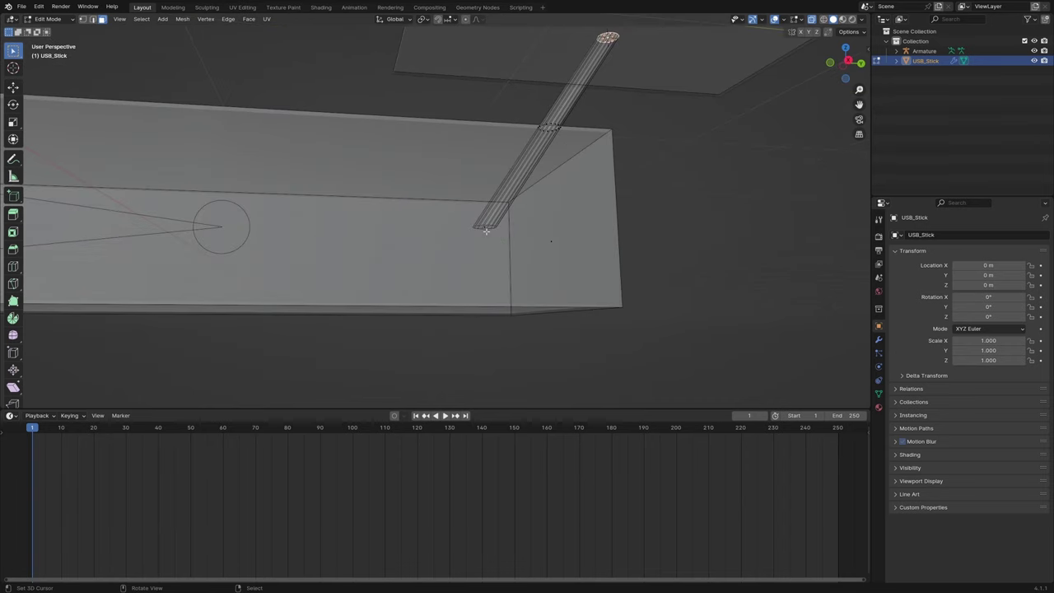
Put the 3D cursor on the rod's bottom end loop and return to Object Mode
{"action": "left_click", "coordinate": [484, 226]}
{"action": "key", "text": "shift+s"}
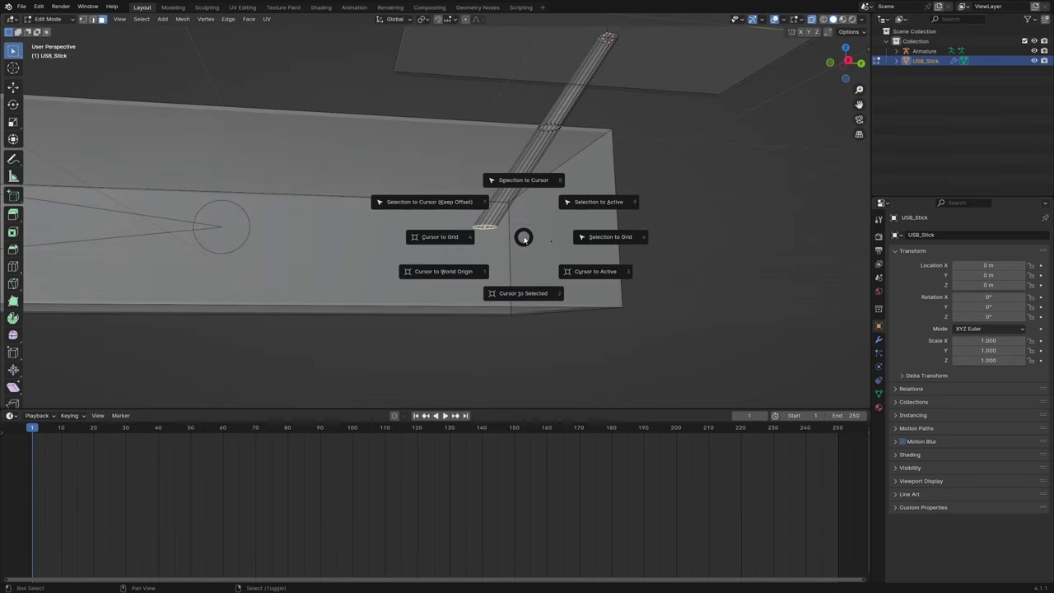
{"action": "left_click", "coordinate": [526, 292]}
{"action": "middle_click_drag", "start_coordinate": [488, 273], "coordinate": [369, 241]}
{"action": "key", "text": "Tab"}
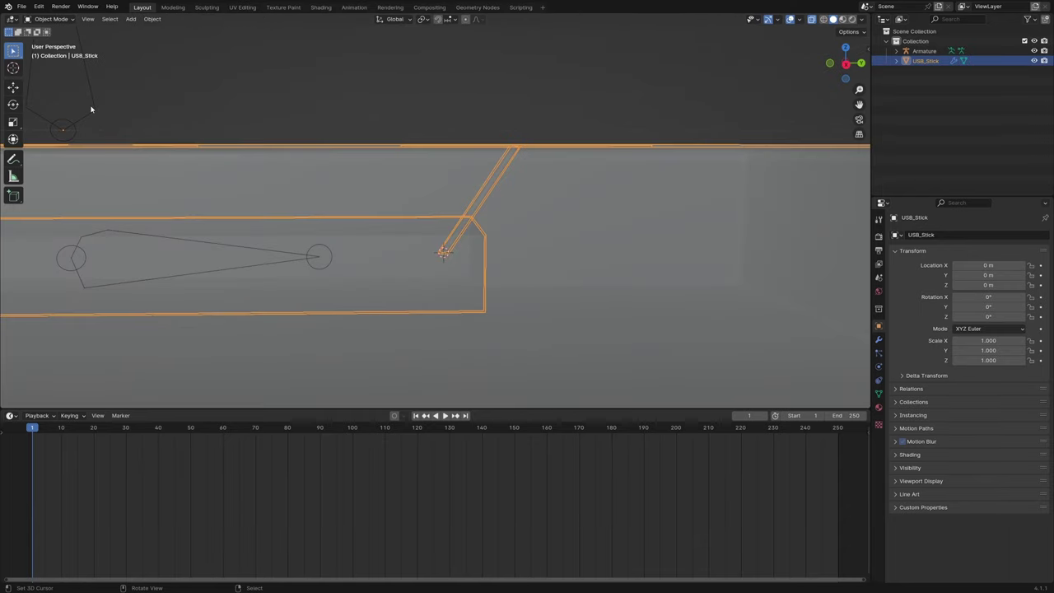
Extrude a new bone along Y from Bone.001's tail in armature Edit Mode
{"action": "left_click", "coordinate": [97, 110]}
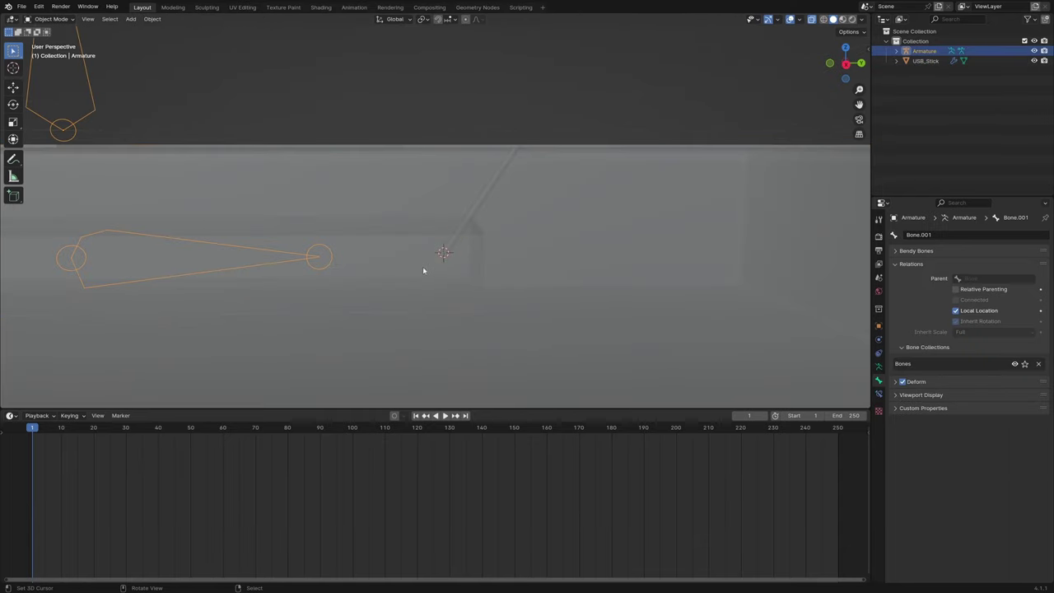
{"action": "key", "text": "Tab"}
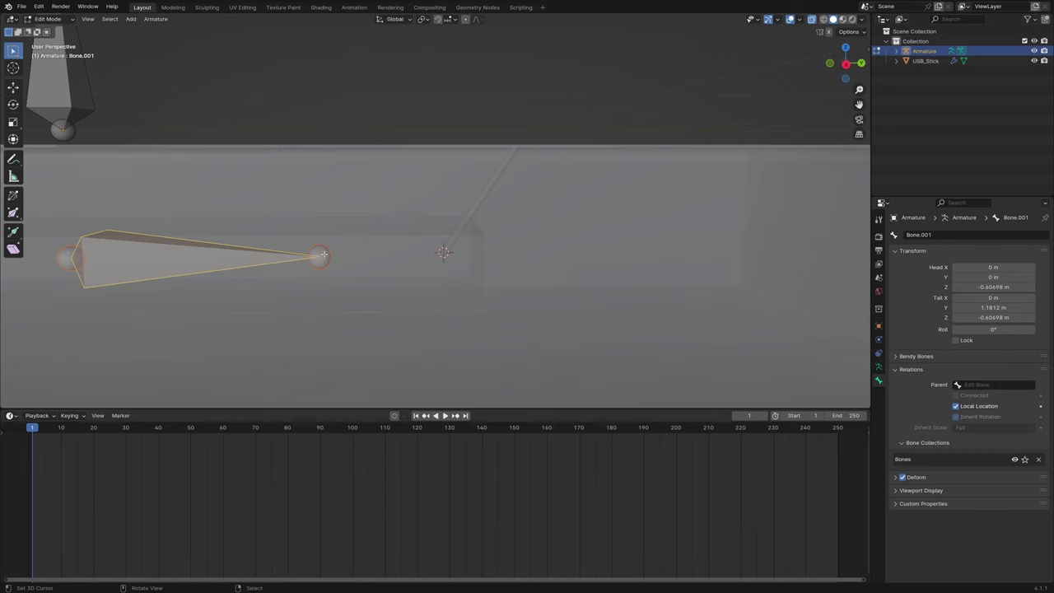
{"action": "left_click", "coordinate": [321, 256]}
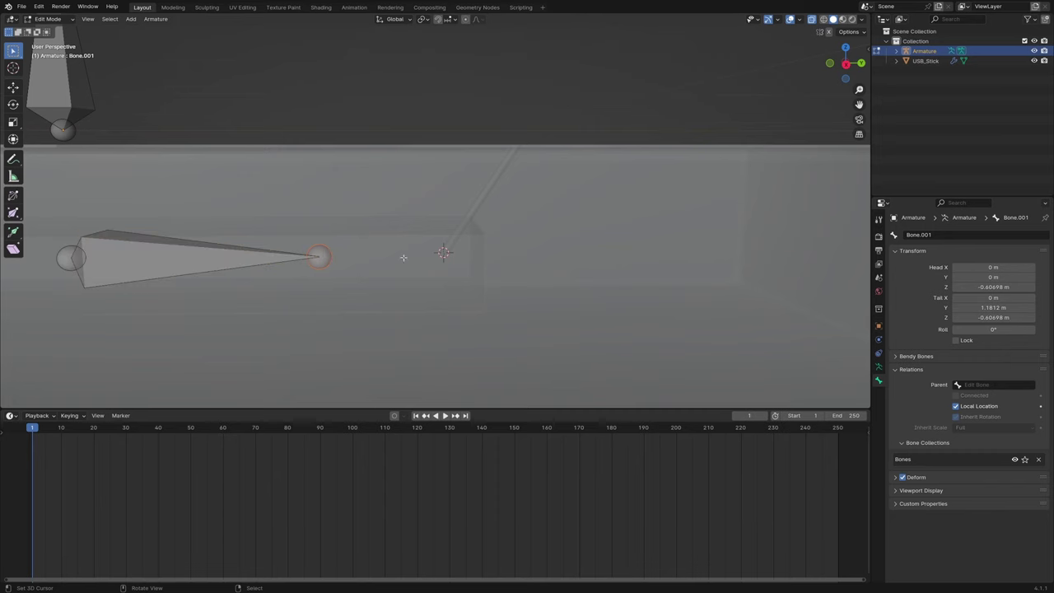
{"action": "key", "text": "e"}
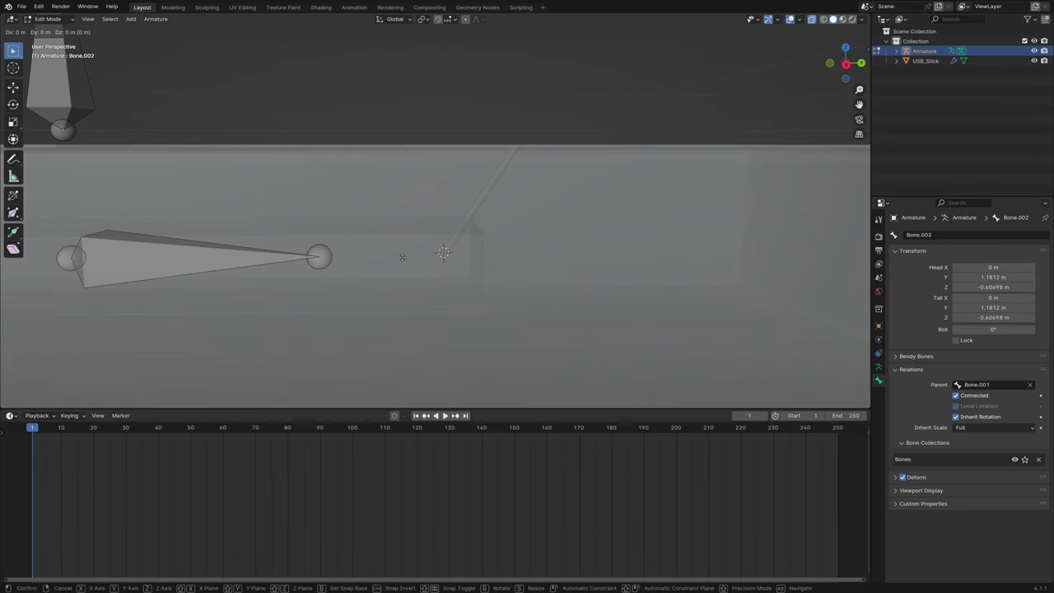
{"action": "key", "text": "y"}
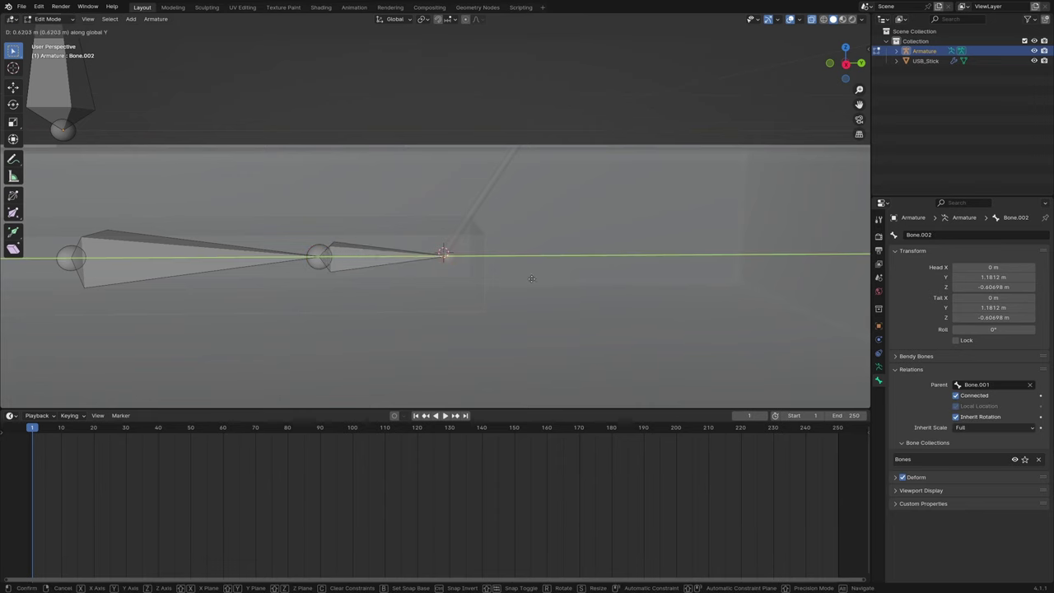
{"action": "left_click", "coordinate": [445, 254]}
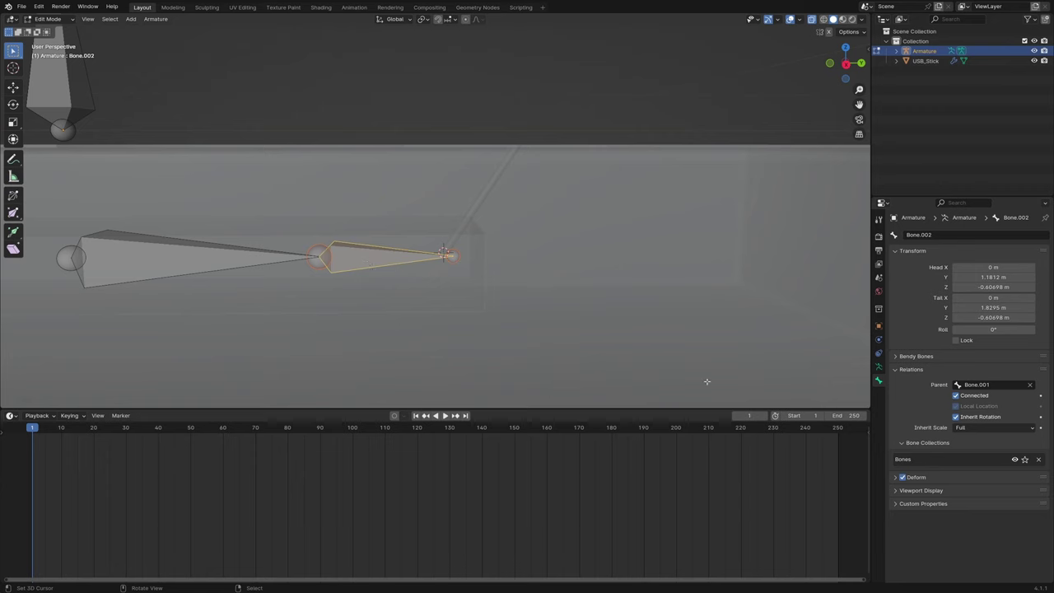
Disconnect the new bone, name it Verbindung, and snap it to the 3D cursor
{"action": "left_click", "coordinate": [956, 396]}
{"action": "left_click", "coordinate": [943, 236]}
{"action": "type", "text": "Verb"}
{"action": "type", "text": "indung"}
{"action": "key", "text": "Return"}
{"action": "left_click", "coordinate": [161, 19]}
{"action": "mouse_move", "coordinate": [163, 50]}
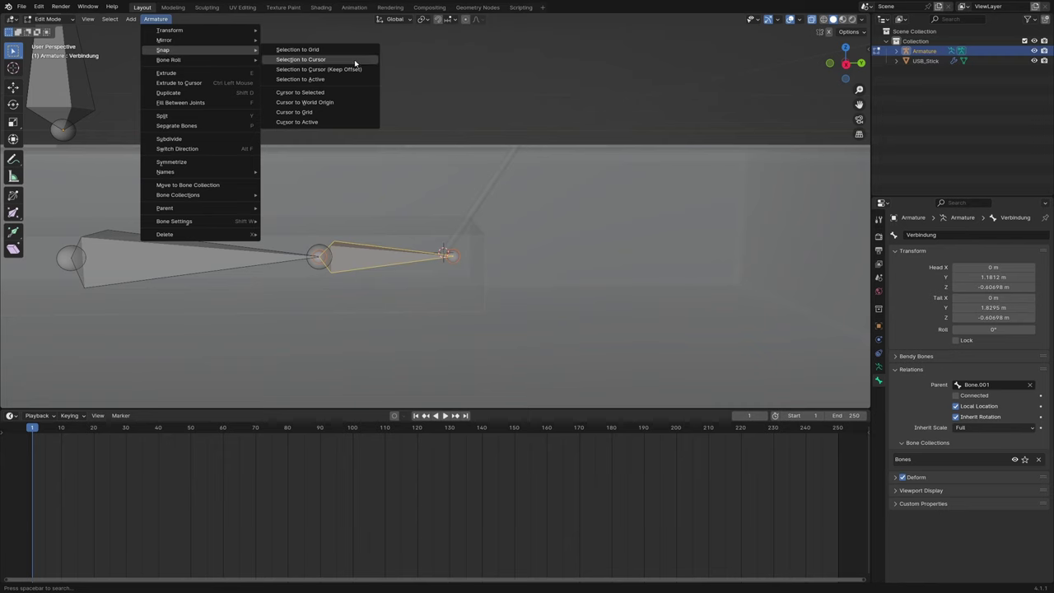
{"action": "left_click", "coordinate": [349, 59]}
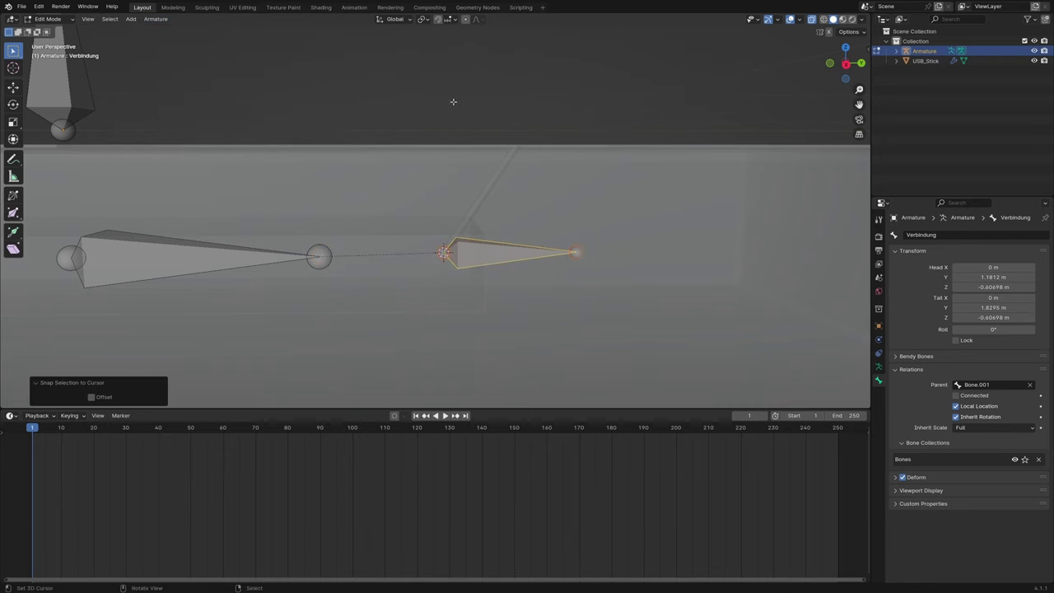
{"action": "middle_click_drag", "start_coordinate": [453, 102], "coordinate": [509, 137]}
Place the 3D cursor on the top end loop of the USB_Stick rod
{"action": "key", "text": "Tab"}
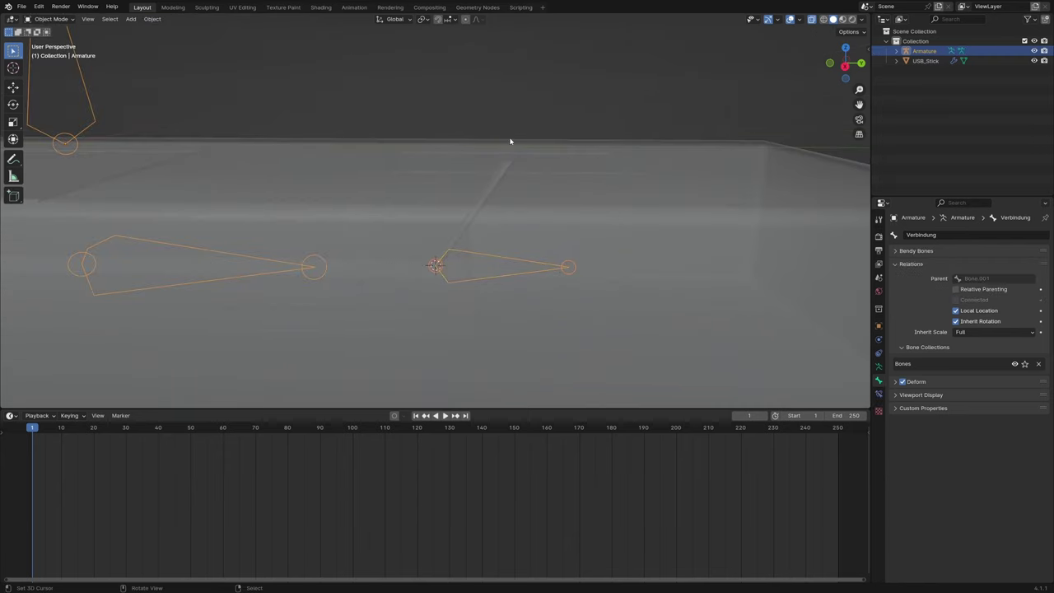
{"action": "left_click", "coordinate": [427, 166]}
{"action": "key", "text": "Tab"}
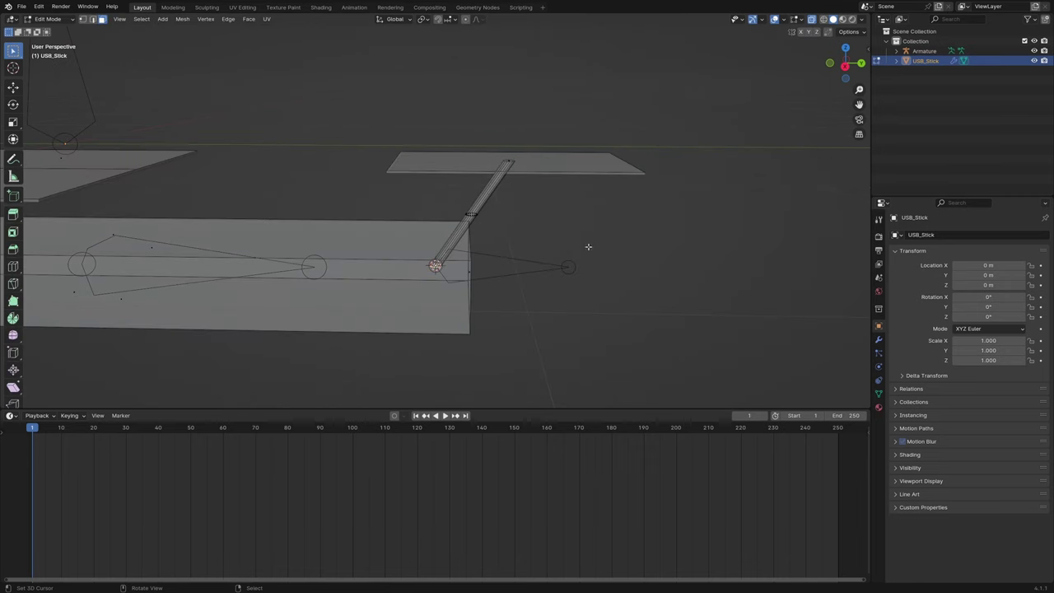
{"action": "middle_click_drag", "start_coordinate": [543, 195], "coordinate": [514, 191]}
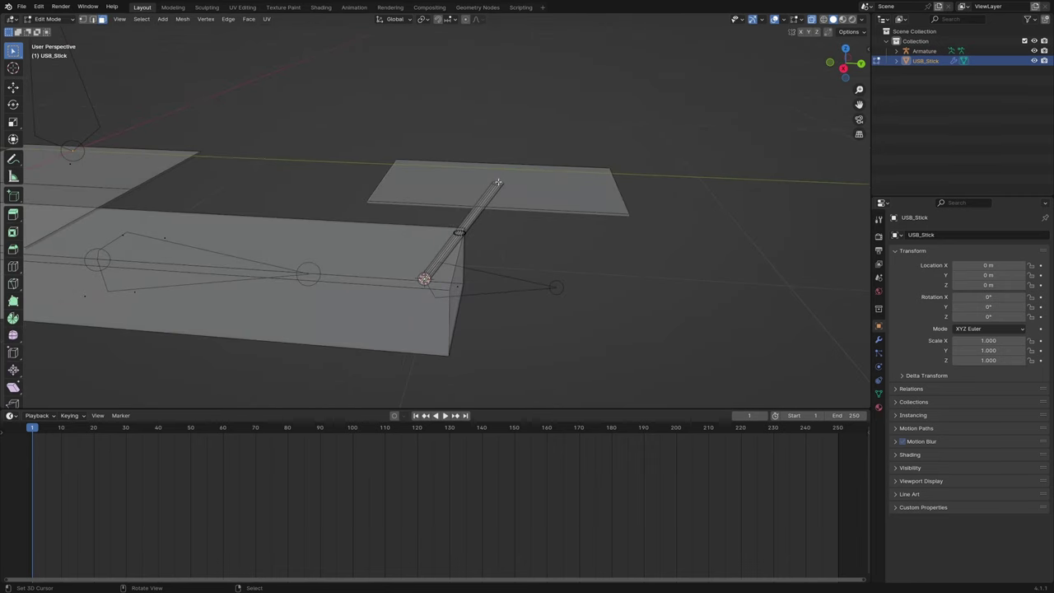
{"action": "left_click", "coordinate": [497, 182], "text": "alt"}
{"action": "key", "text": "shift+s"}
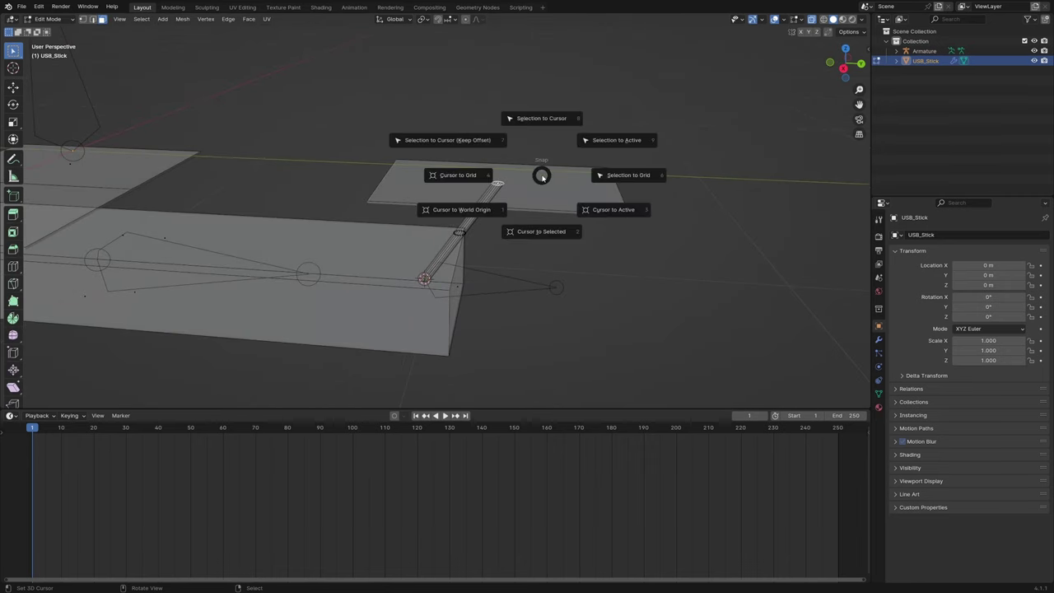
{"action": "left_click", "coordinate": [541, 229]}
{"action": "key", "text": "Tab"}
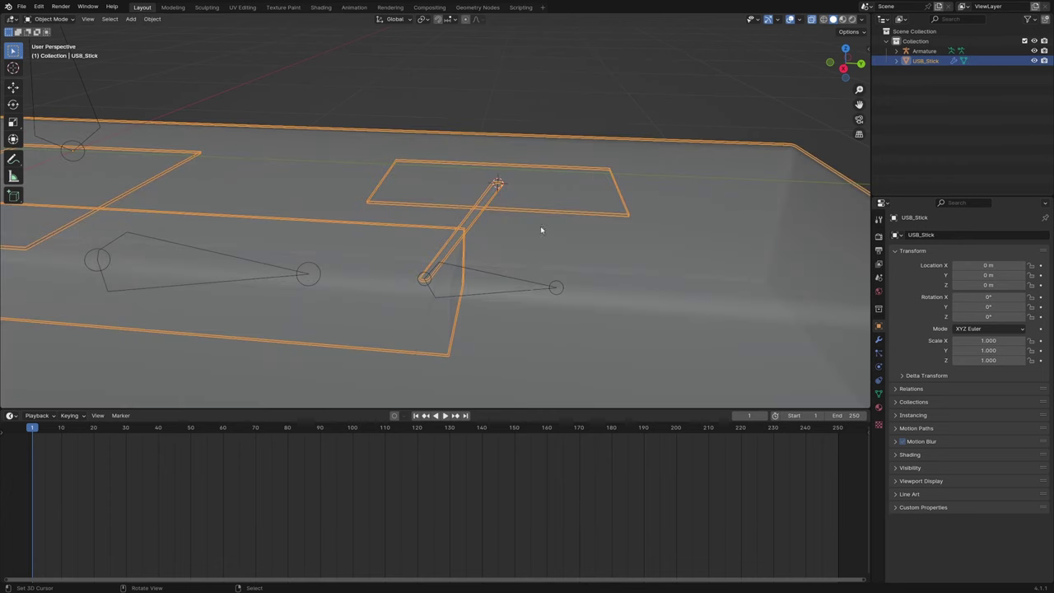
Snap Verbindung's tail to the 3D cursor at the rod's top
{"action": "left_click", "coordinate": [530, 287]}
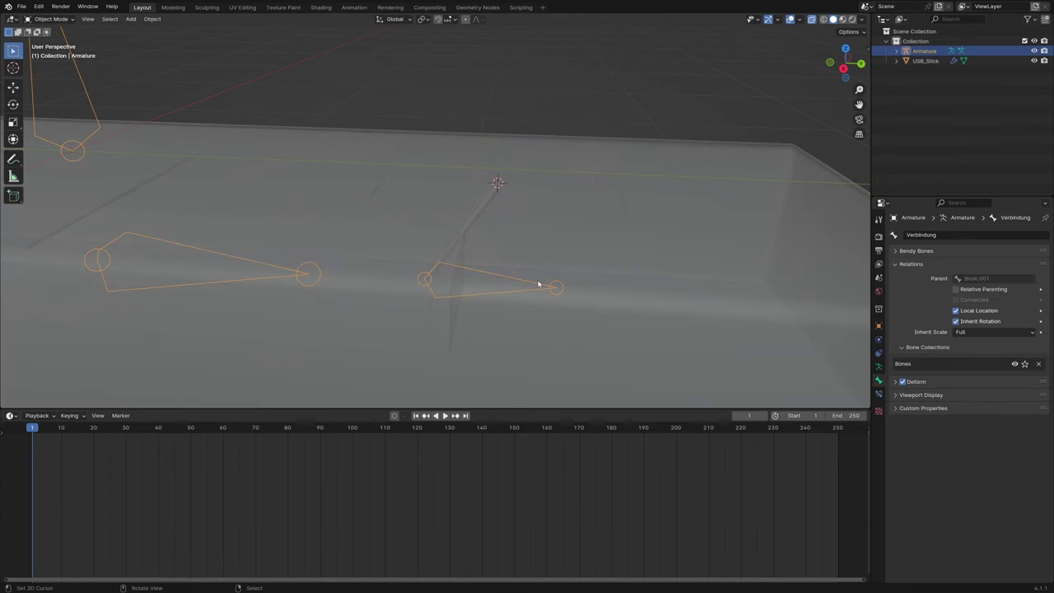
{"action": "key", "text": "Tab"}
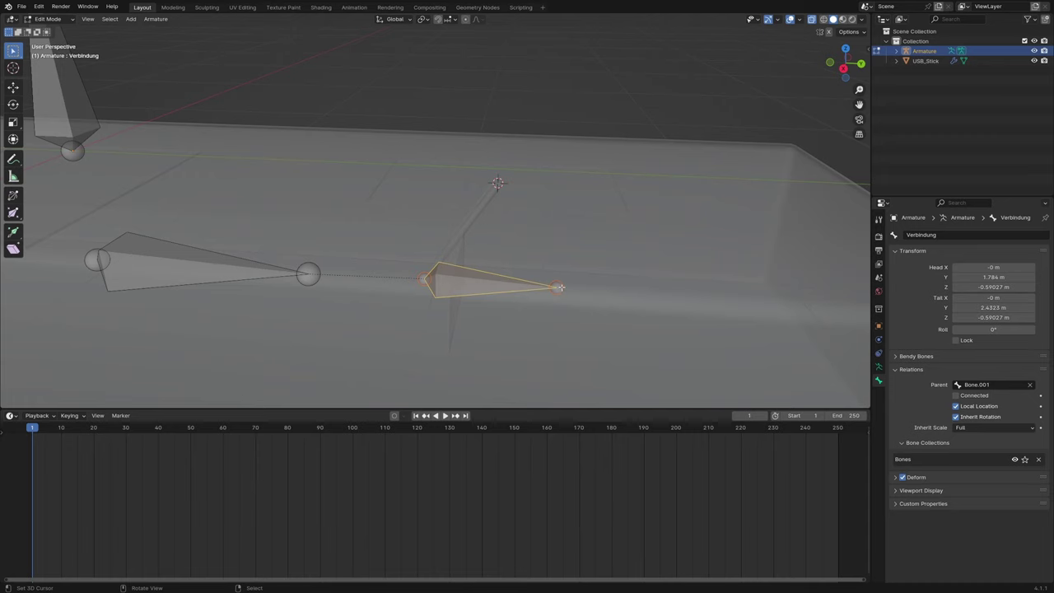
{"action": "left_click", "coordinate": [560, 286]}
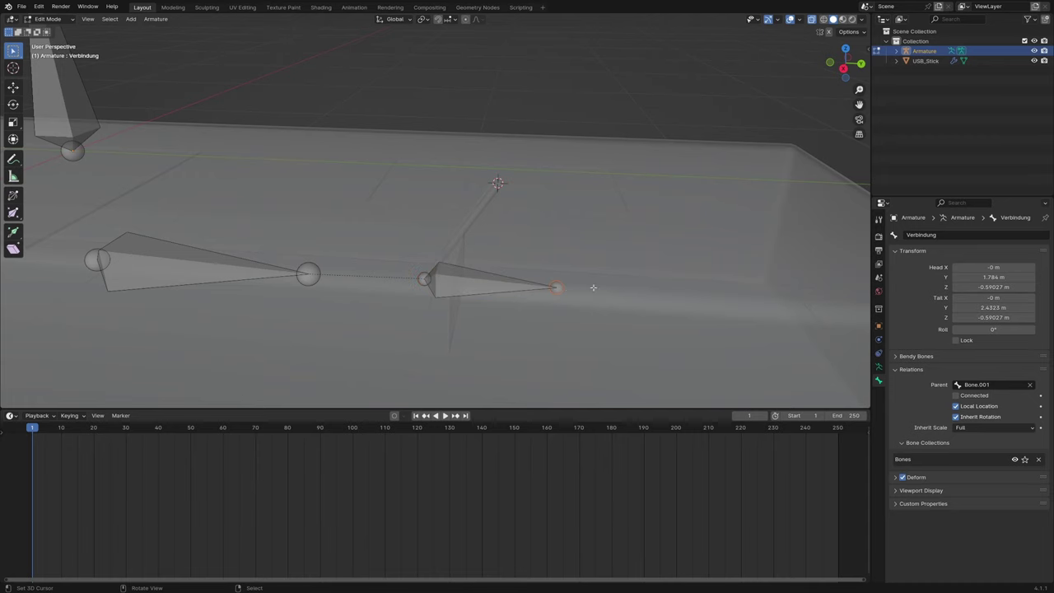
{"action": "left_click", "coordinate": [155, 18]}
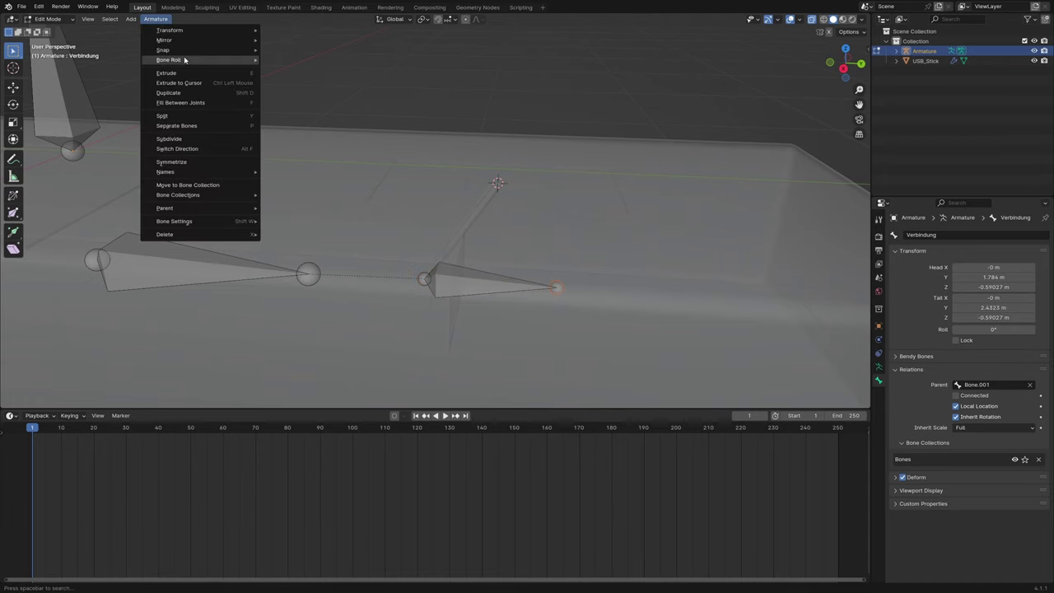
{"action": "mouse_move", "coordinate": [163, 50]}
{"action": "left_click", "coordinate": [298, 56]}
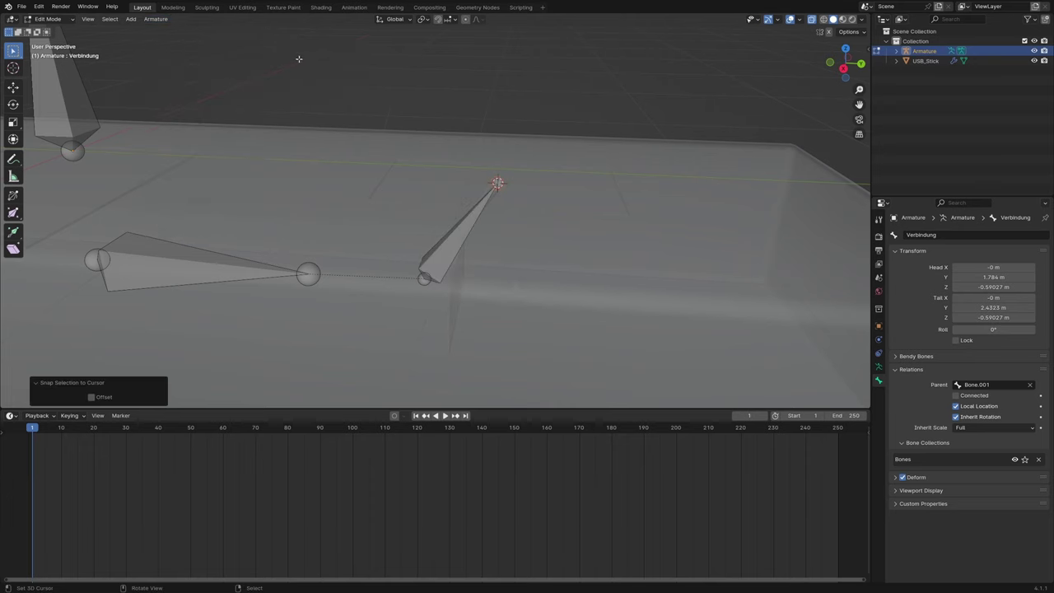
{"action": "middle_click_drag", "start_coordinate": [510, 156], "coordinate": [519, 148]}
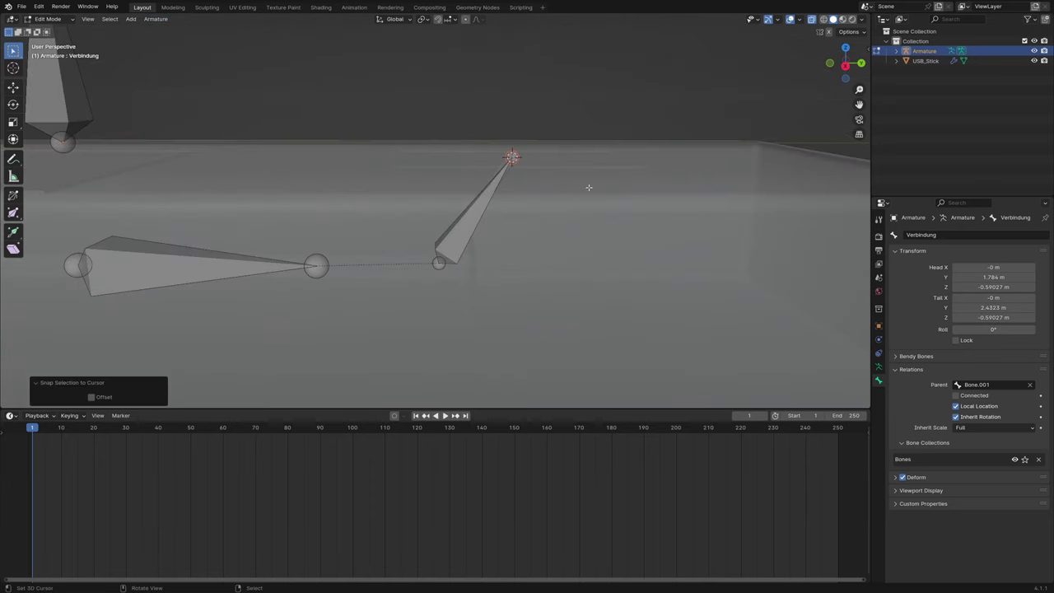
Extrude a vertical bone up from Verbindung's tail and name it Face
{"action": "key", "text": "e"}
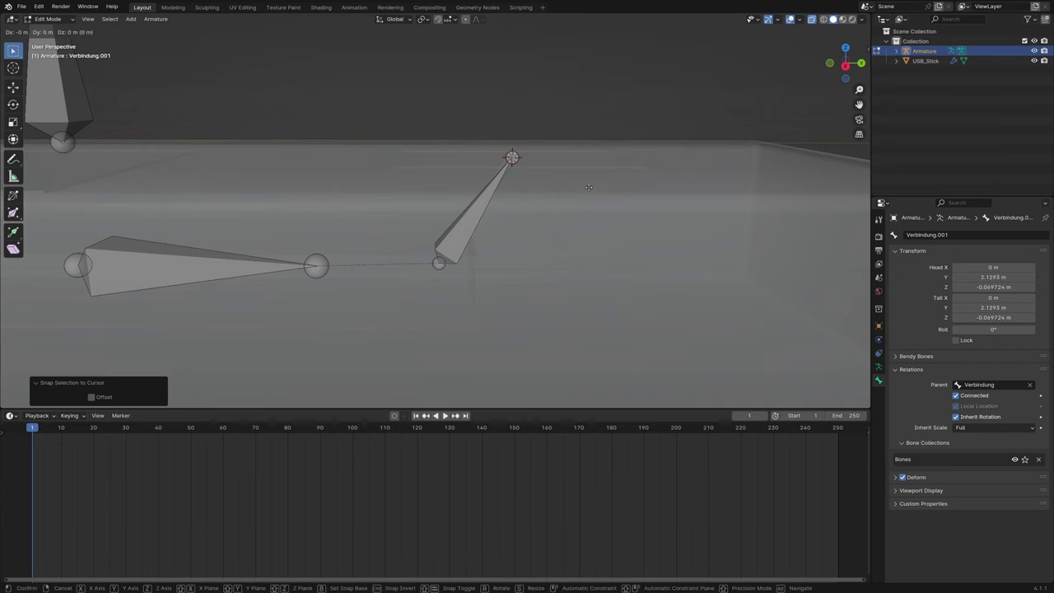
{"action": "key", "text": "z"}
{"action": "left_click", "coordinate": [581, 133]}
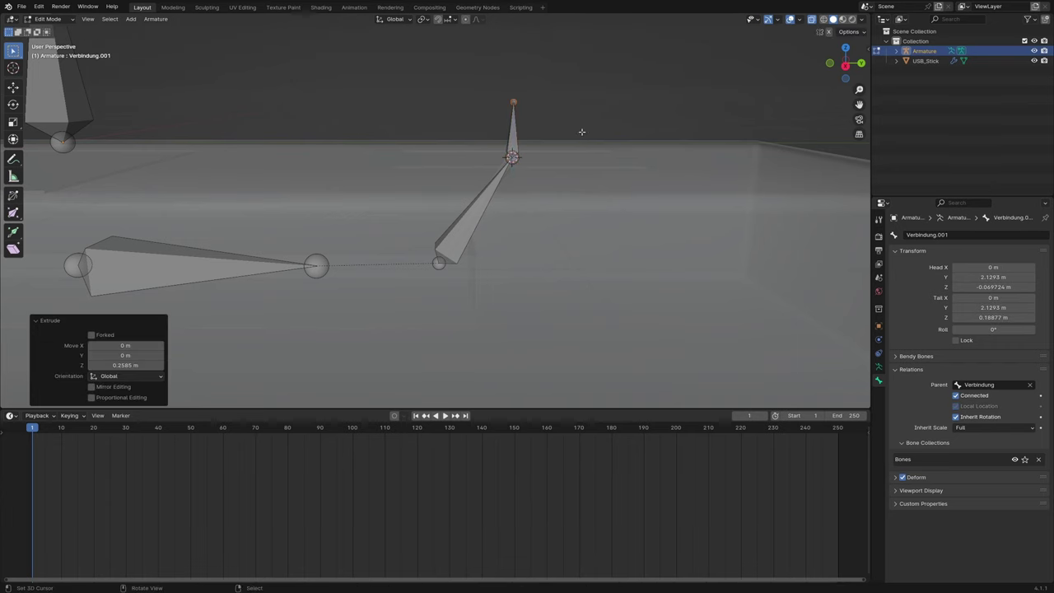
{"action": "middle_click_drag", "start_coordinate": [581, 132], "coordinate": [504, 151]}
{"action": "left_click", "coordinate": [482, 141]}
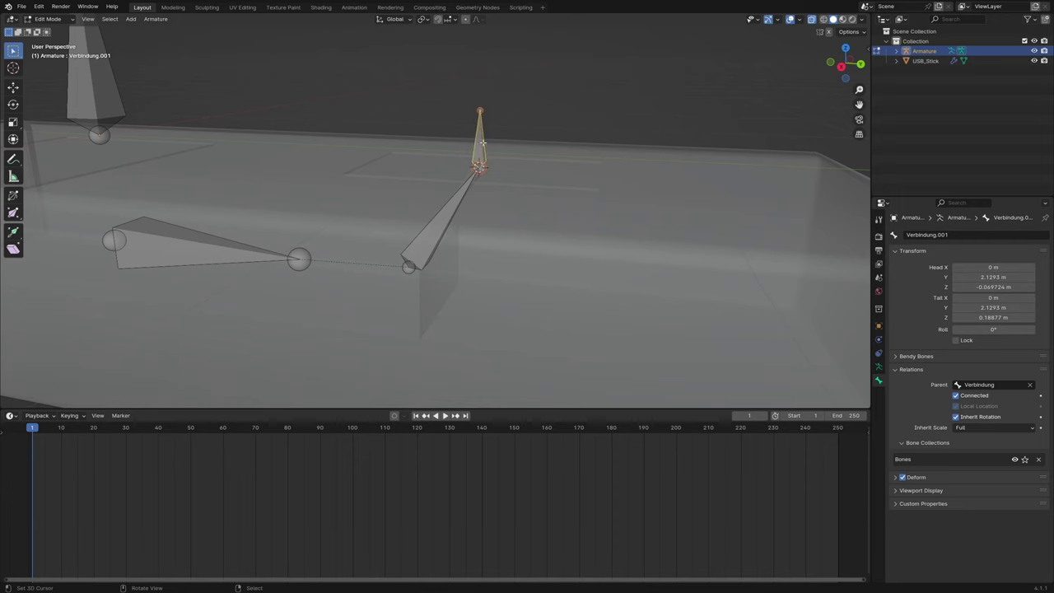
{"action": "middle_click_drag", "start_coordinate": [573, 151], "coordinate": [579, 145]}
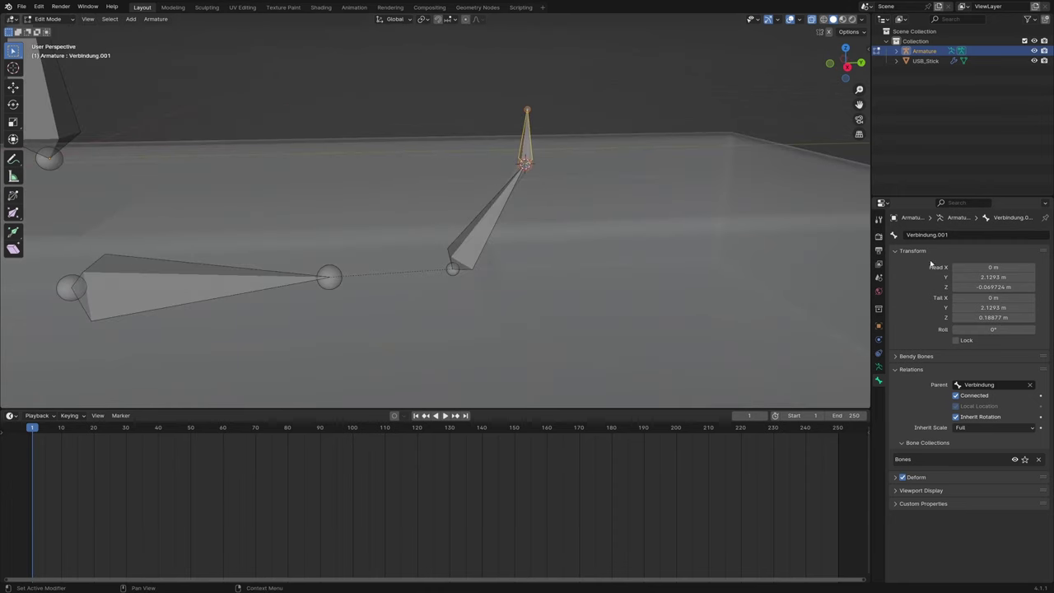
{"action": "left_click", "coordinate": [955, 239]}
{"action": "type", "text": "Face"}
{"action": "key", "text": "Return"}
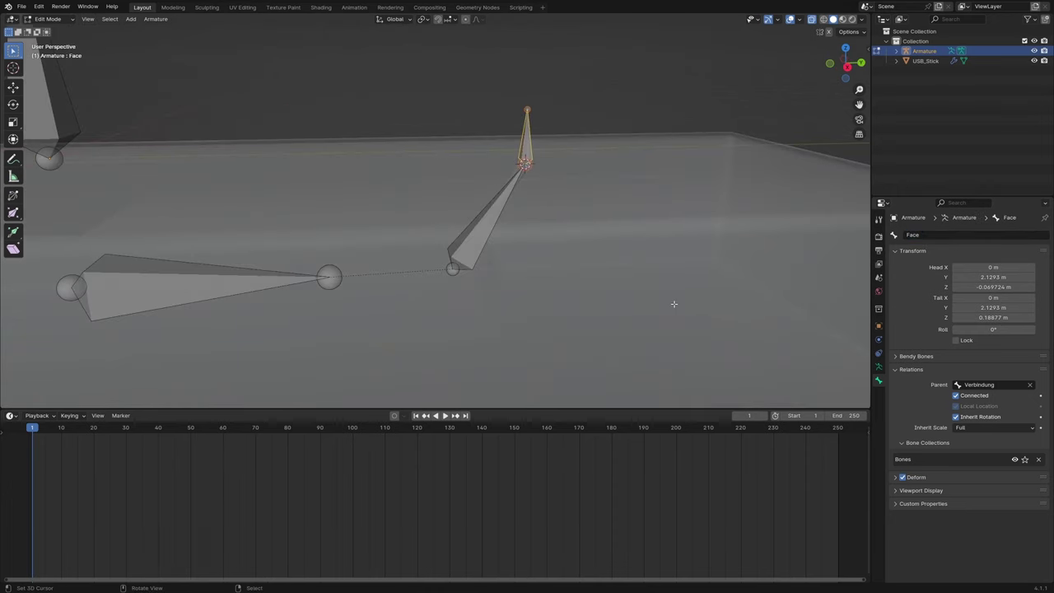
{"action": "middle_click_drag", "start_coordinate": [673, 304], "coordinate": [659, 294]}
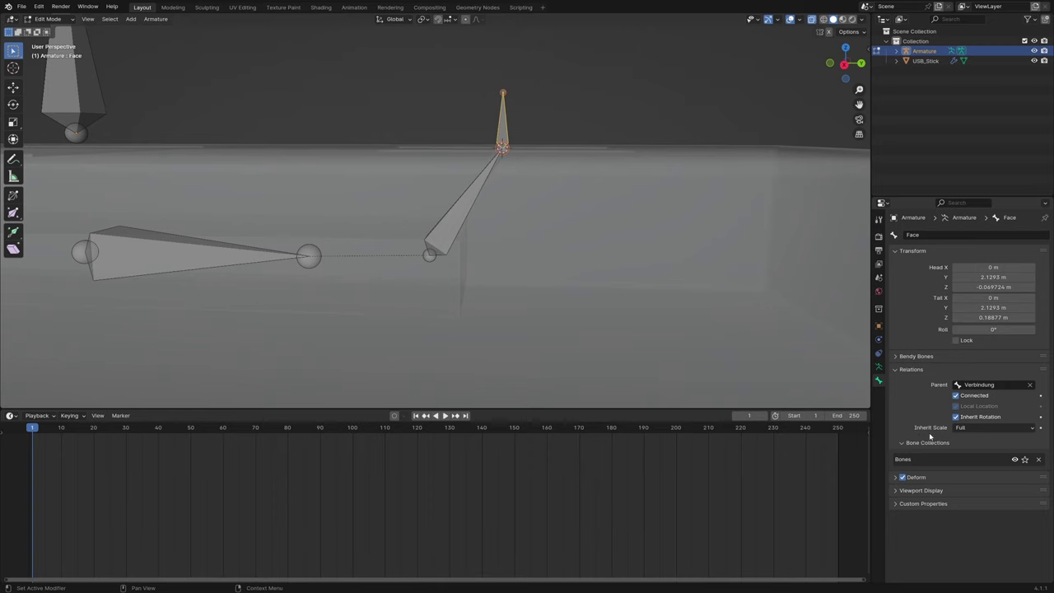
Set Face's Inherit Scale to None
{"action": "left_click", "coordinate": [972, 430]}
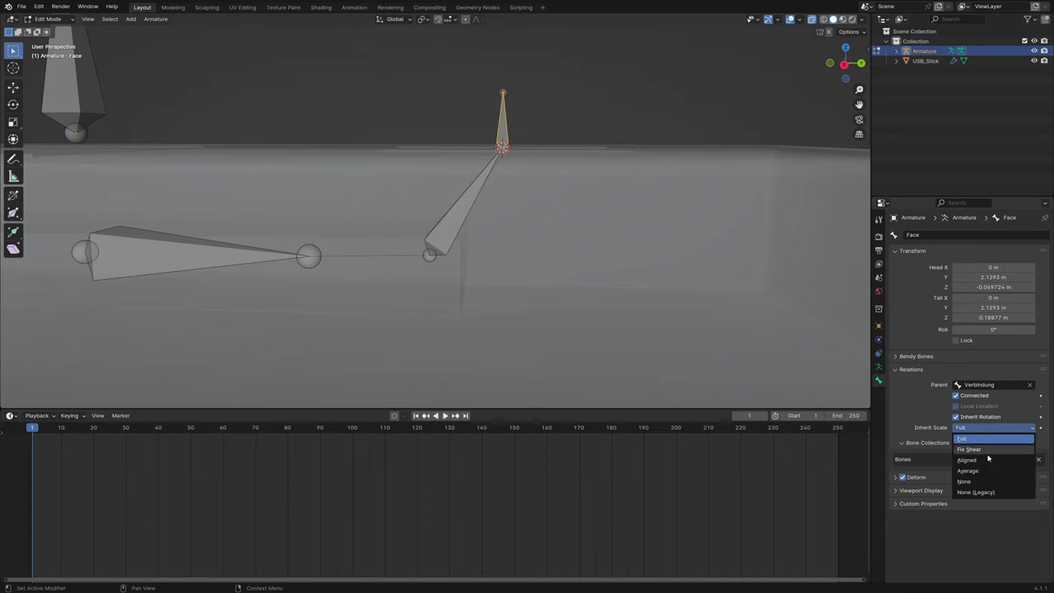
{"action": "left_click", "coordinate": [985, 482]}
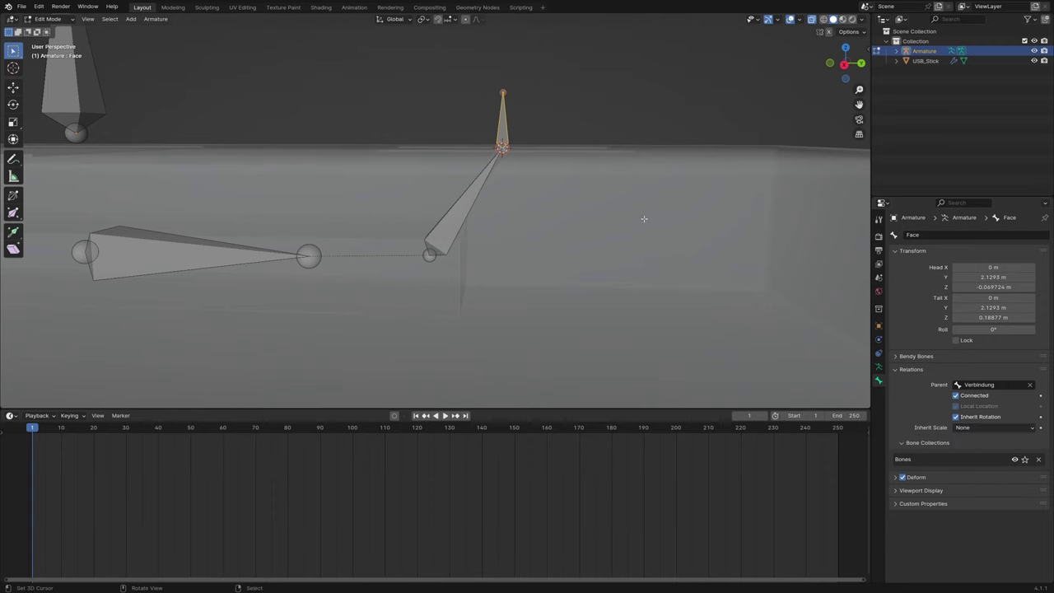
{"action": "middle_click_drag", "start_coordinate": [643, 218], "coordinate": [353, 246]}
{"action": "left_click", "coordinate": [352, 247]}
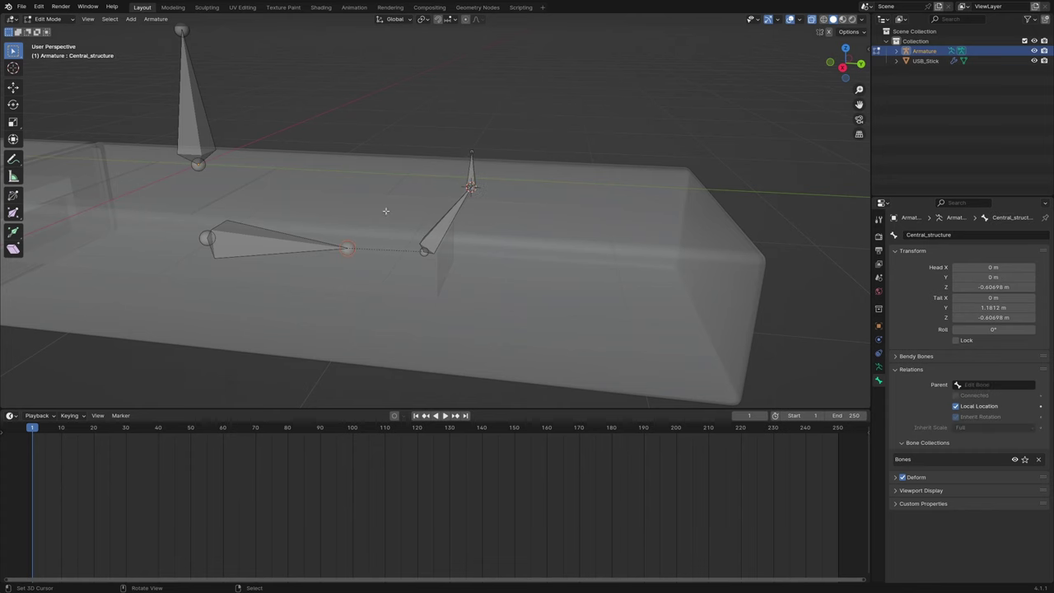
Extrude an upright bone from Central_structure, disconnect it, and name it Outer_face
{"action": "middle_click_drag", "start_coordinate": [385, 211], "coordinate": [377, 211]}
{"action": "key", "text": "e"}
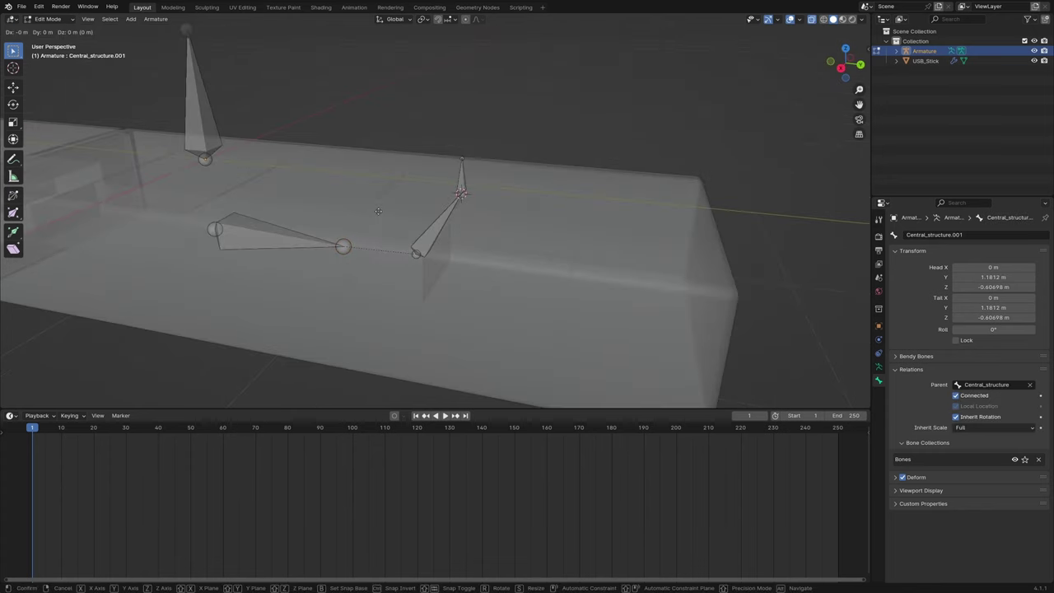
{"action": "key", "text": "z"}
{"action": "left_click", "coordinate": [349, 220]}
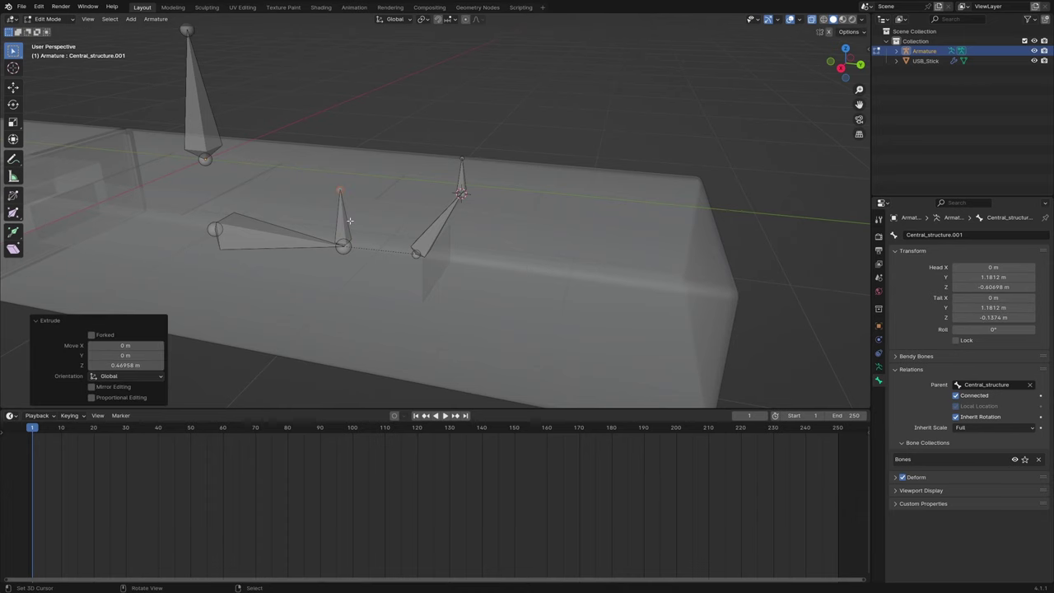
{"action": "left_click", "coordinate": [350, 221]}
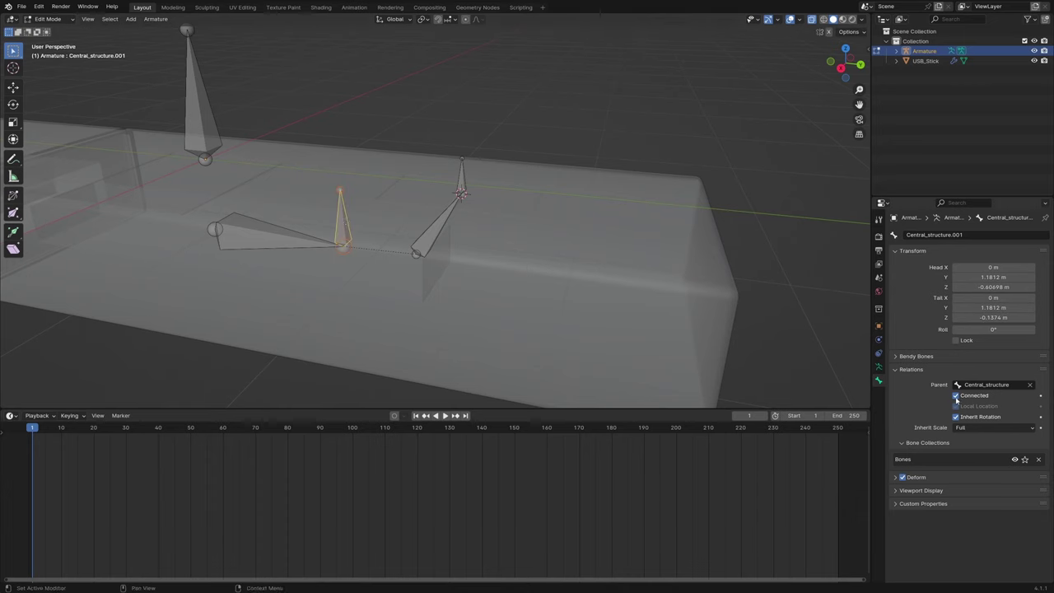
{"action": "left_click", "coordinate": [956, 396]}
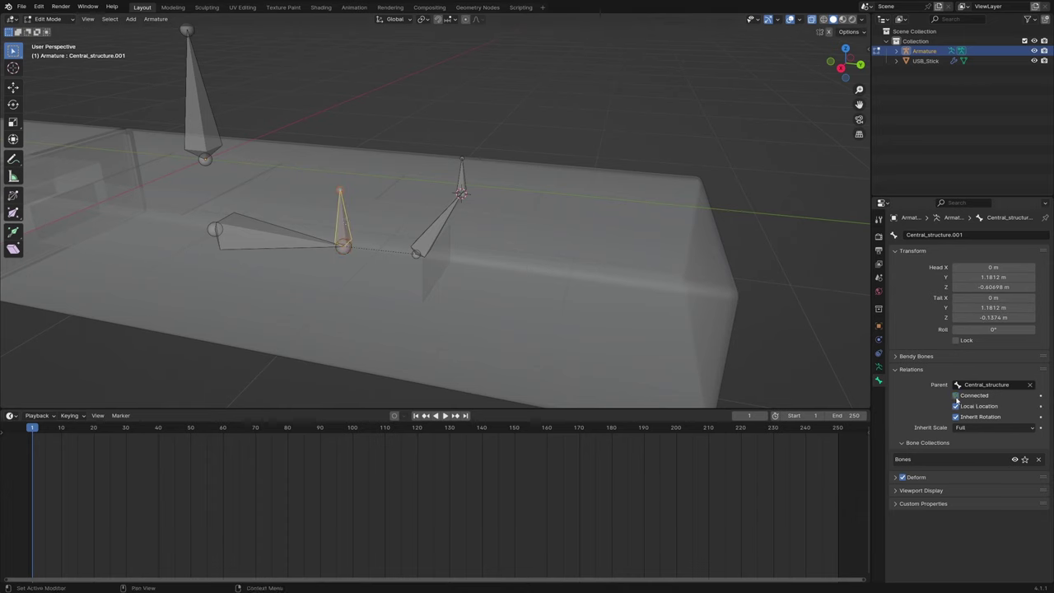
{"action": "left_click", "coordinate": [976, 234]}
{"action": "type", "text": "O"}
{"action": "type", "text": "uter_fa"}
{"action": "type", "text": "ce"}
{"action": "key", "text": "Return"}
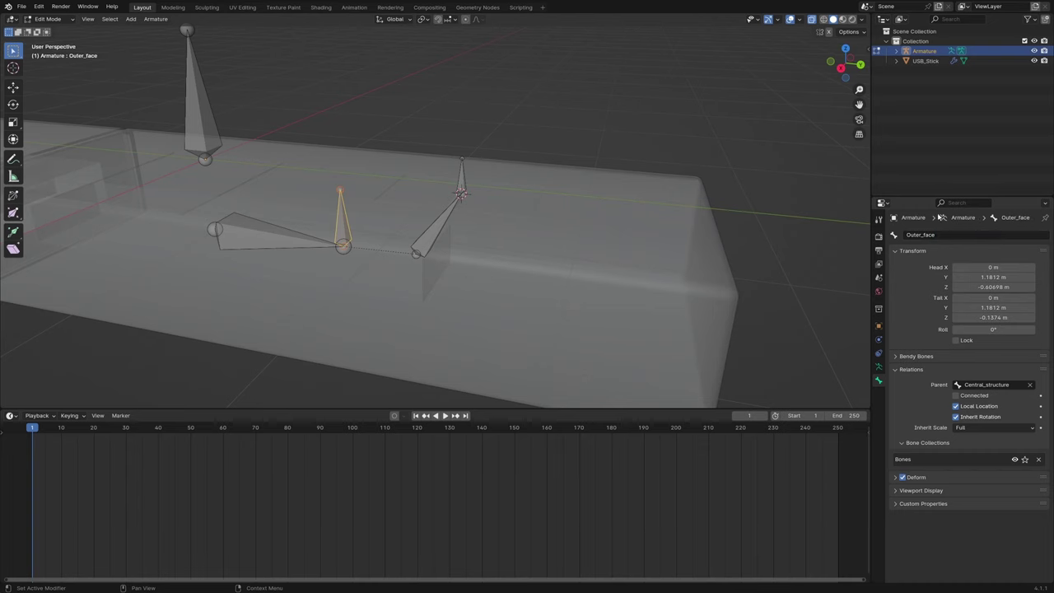
Raise Outer_face and slide it to the stick's left end, then return to Object Mode
{"action": "key", "text": "g"}
{"action": "key", "text": "z"}
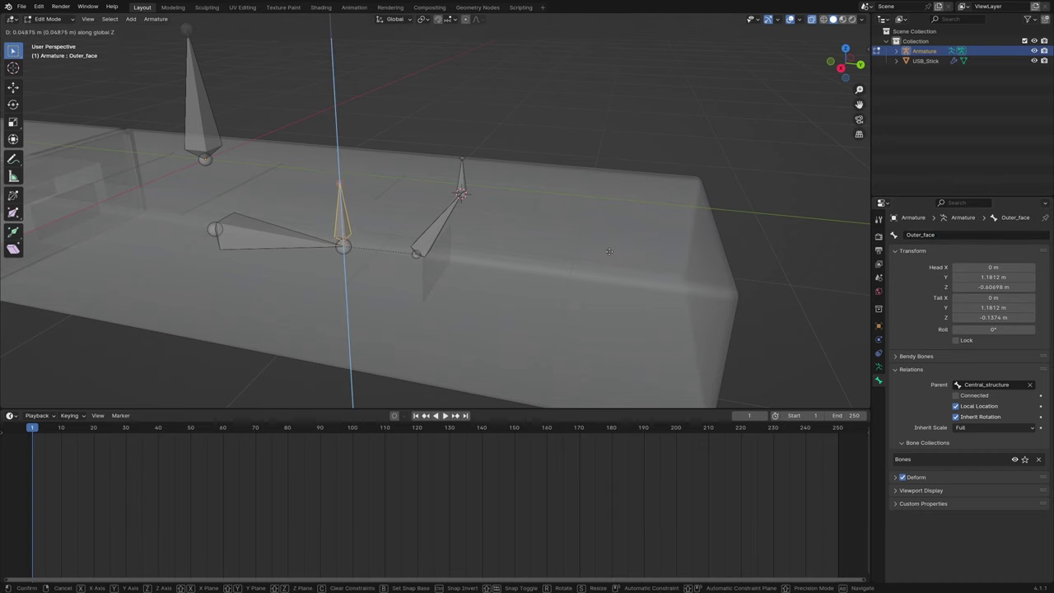
{"action": "left_click", "coordinate": [620, 181]}
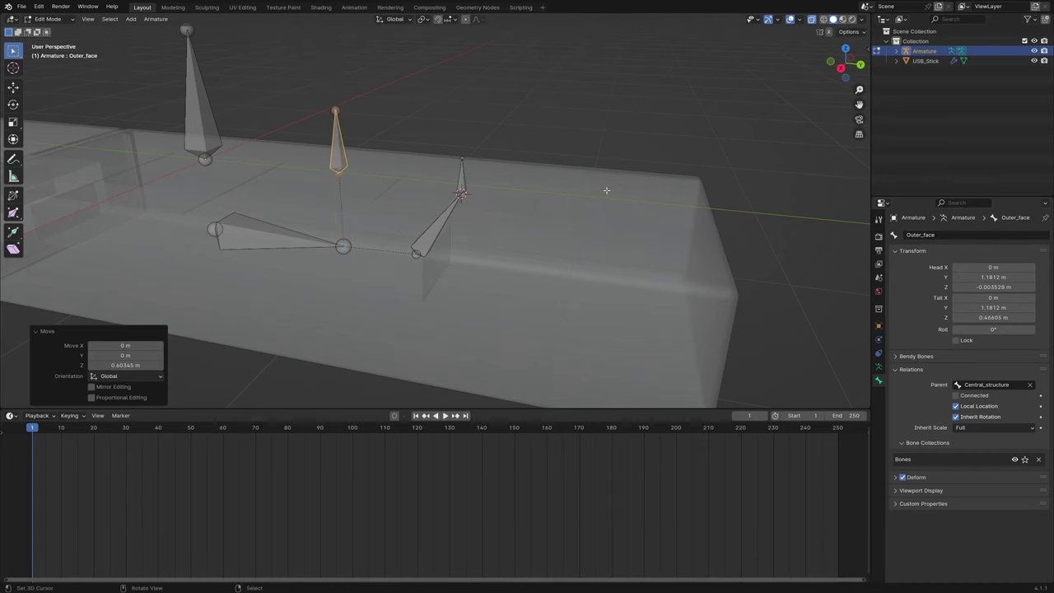
{"action": "key", "text": "KP_7"}
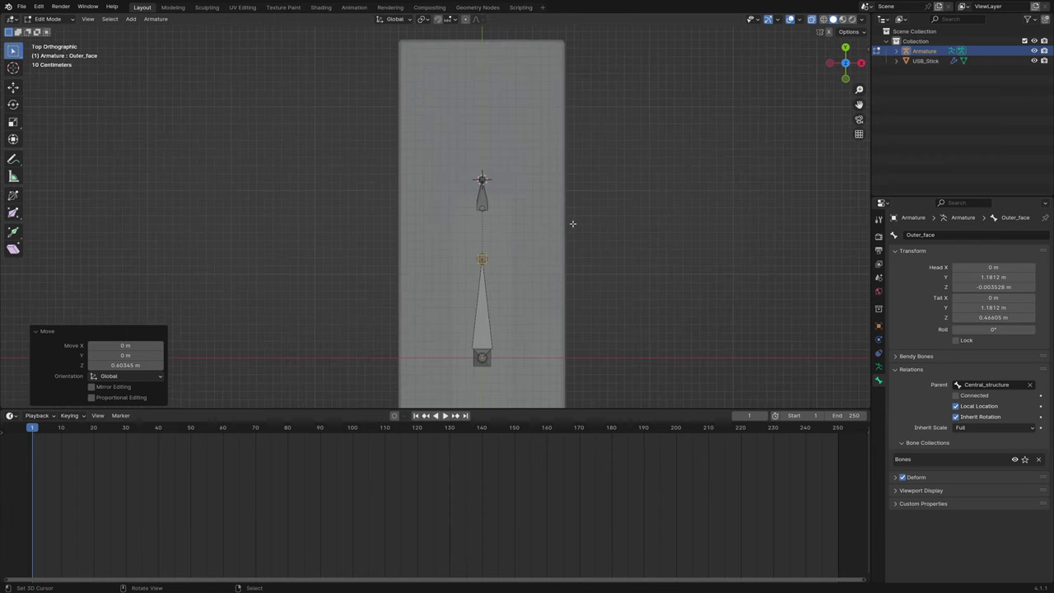
{"action": "key", "text": "g"}
{"action": "mouse_move", "coordinate": [609, 316]}
{"action": "middle_mouse_down"}
{"action": "mouse_move", "coordinate": [560, 255]}
{"action": "mouse_move", "coordinate": [472, 186]}
{"action": "mouse_move", "coordinate": [299, 192]}
{"action": "middle_mouse_up"}
{"action": "key", "text": "g"}
{"action": "left_click", "coordinate": [472, 186]}
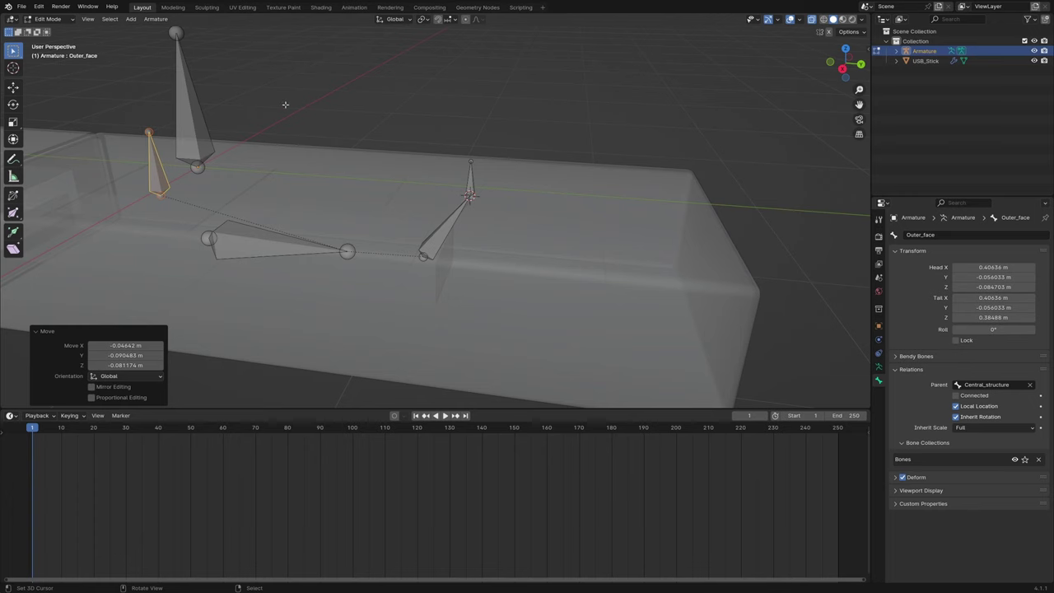
{"action": "key", "text": "Tab"}
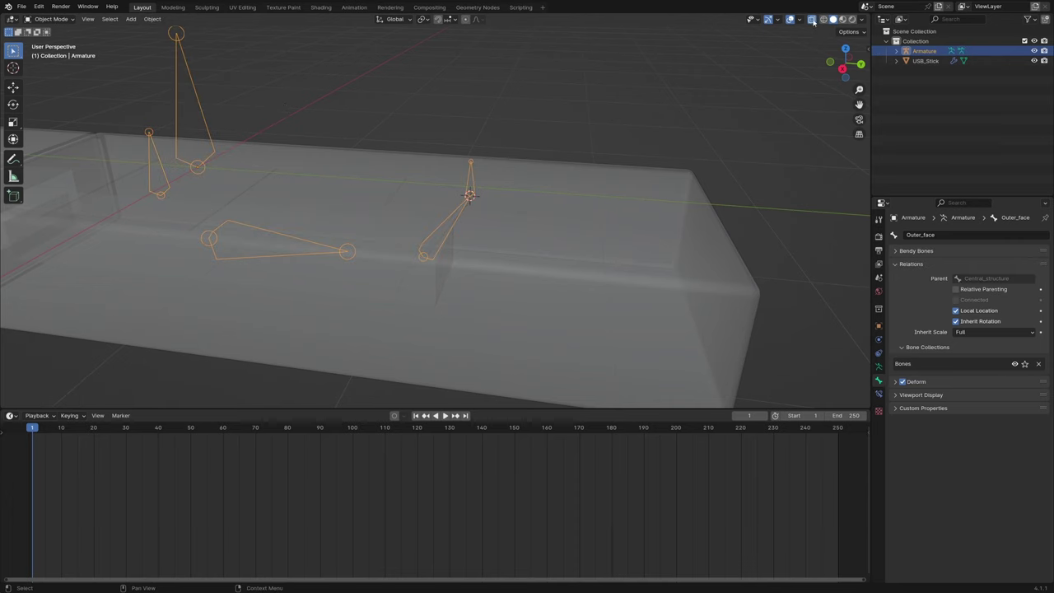
Parent USB_Stick to the Armature with Armature Deform and turn X-Ray off
{"action": "left_click", "coordinate": [662, 198]}
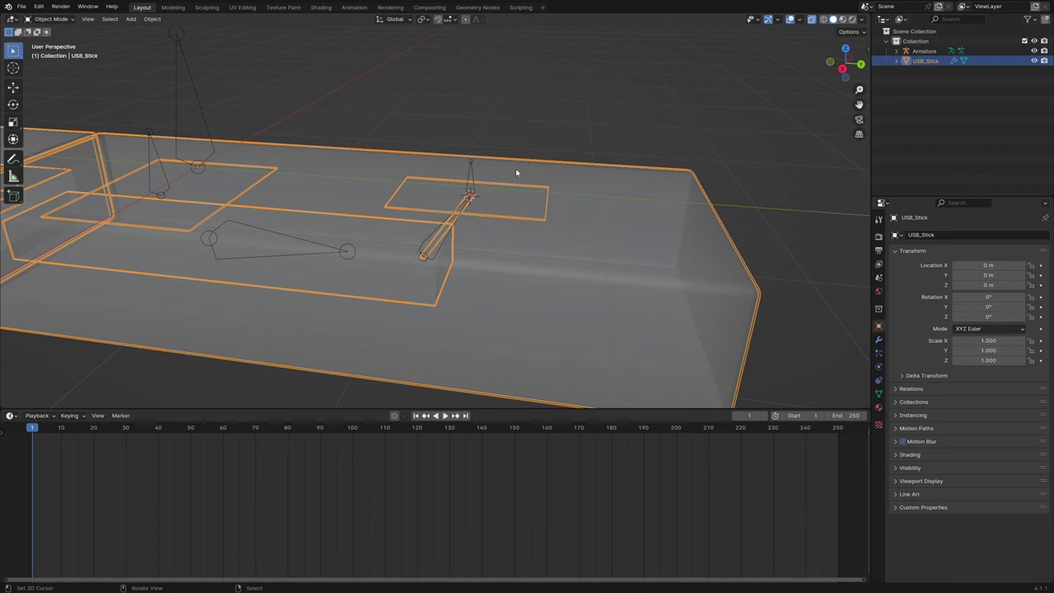
{"action": "left_click", "coordinate": [193, 84], "text": "shift"}
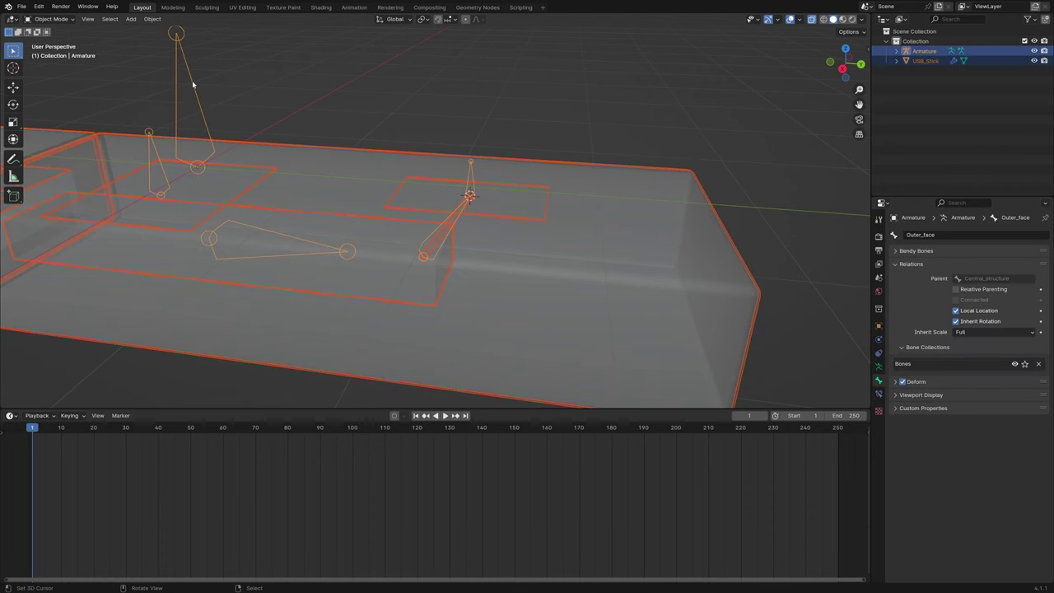
{"action": "key", "text": "ctrl+p"}
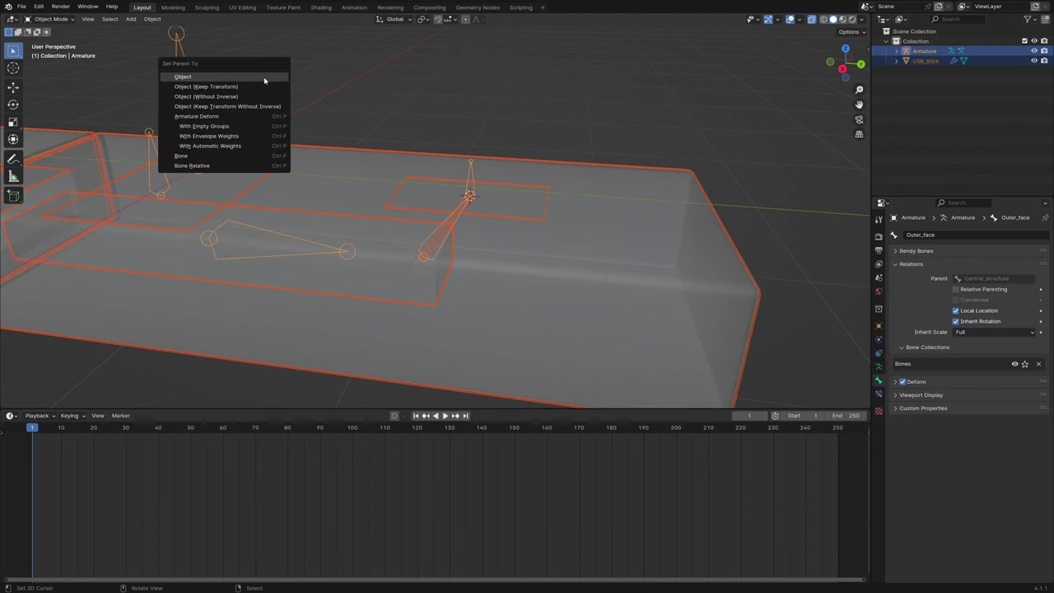
{"action": "left_click", "coordinate": [248, 127]}
{"action": "middle_click_drag", "start_coordinate": [614, 122], "coordinate": [598, 121]}
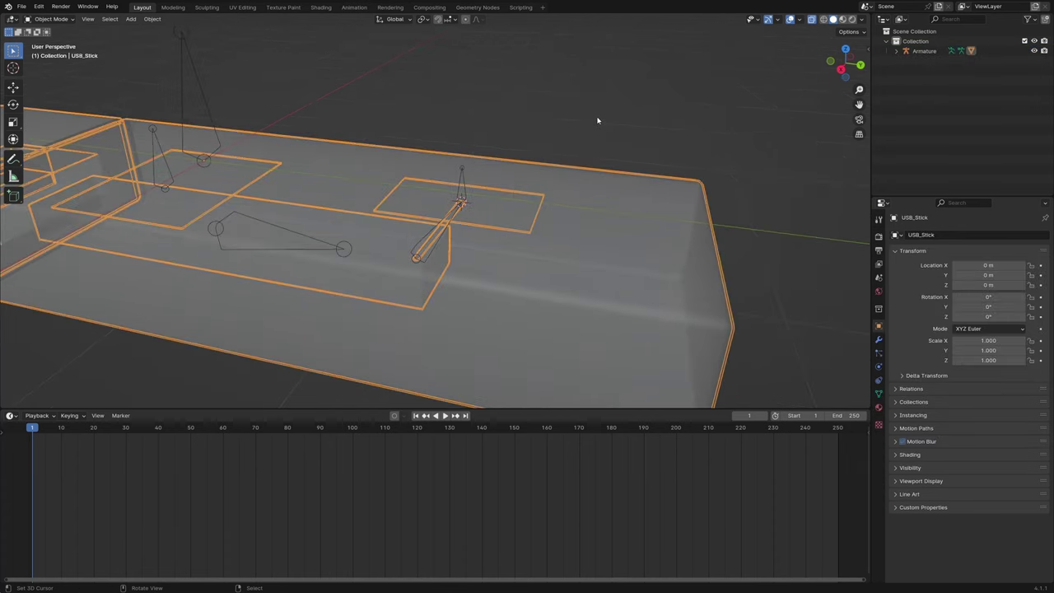
{"action": "left_click", "coordinate": [813, 23]}
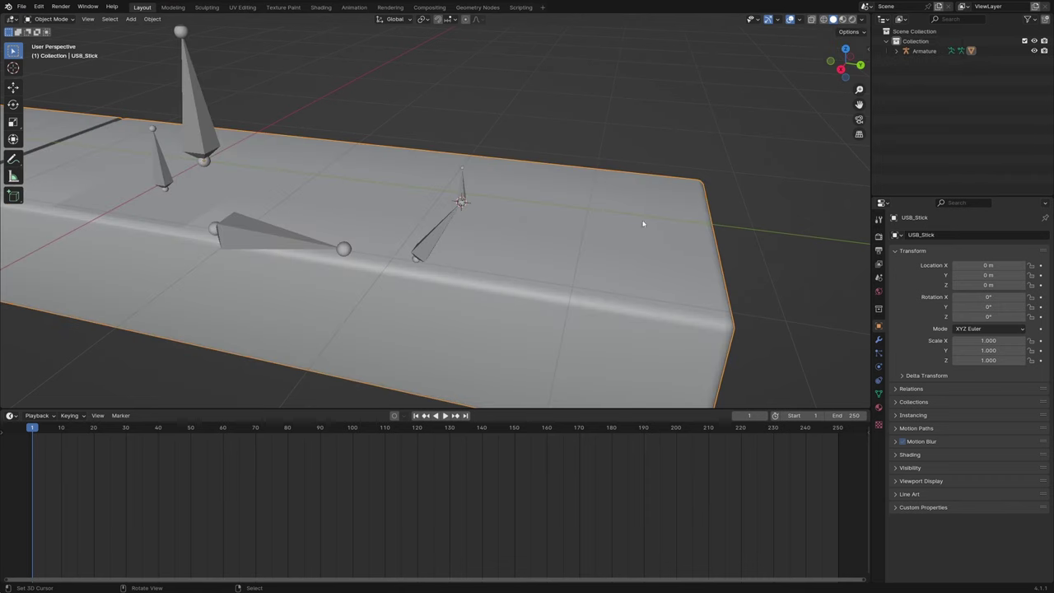
Assign the right-hand plate to the Face vertex group and lock that group
{"action": "mouse_move", "coordinate": [643, 223]}
{"action": "middle_mouse_down"}
{"action": "mouse_move", "coordinate": [560, 142]}
{"action": "mouse_move", "coordinate": [631, 185]}
{"action": "middle_mouse_up"}
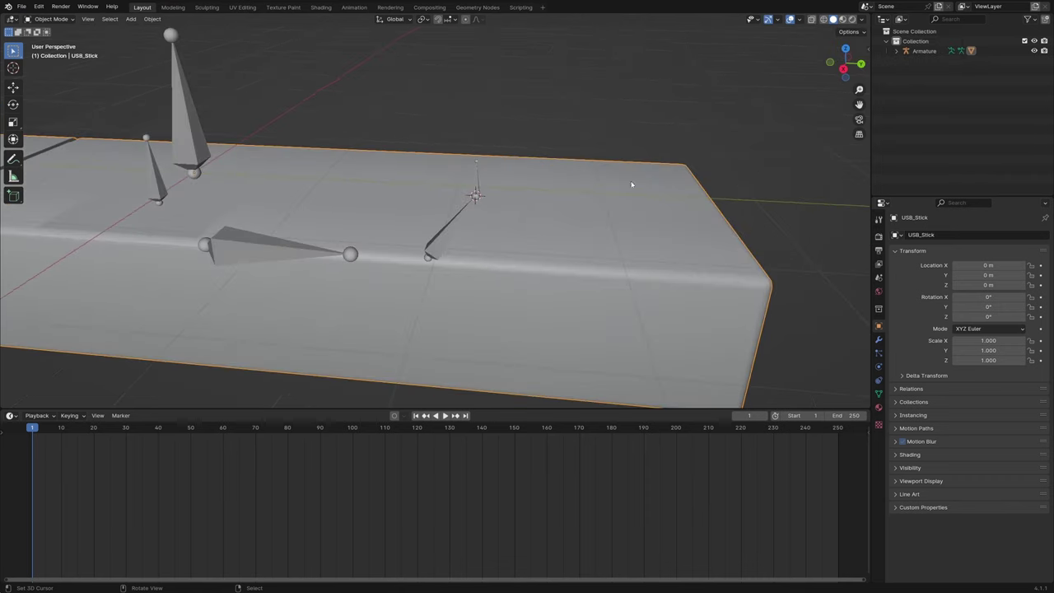
{"action": "left_click", "coordinate": [879, 396]}
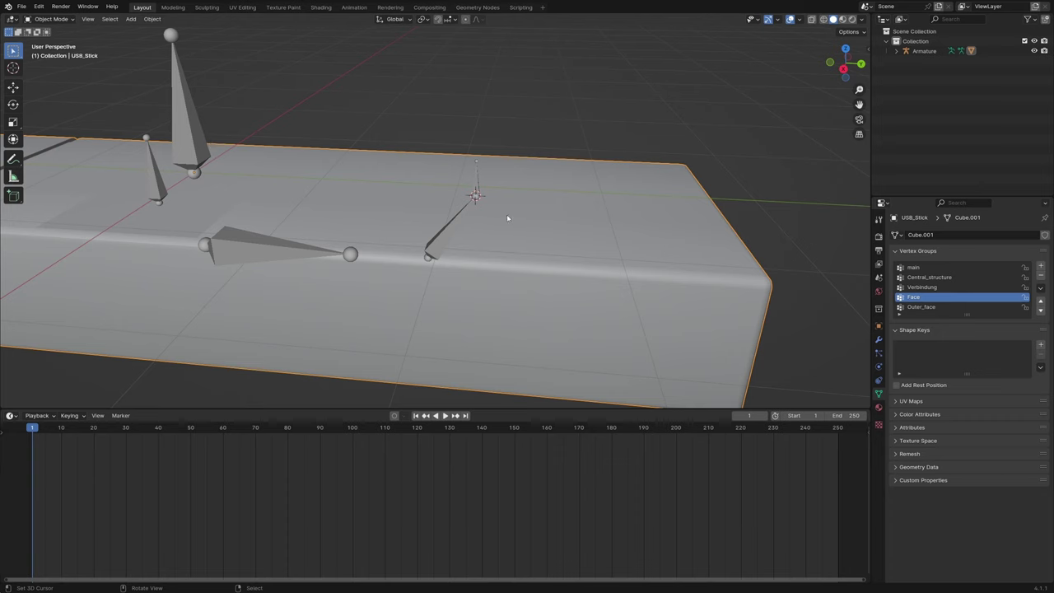
{"action": "key", "text": "Tab"}
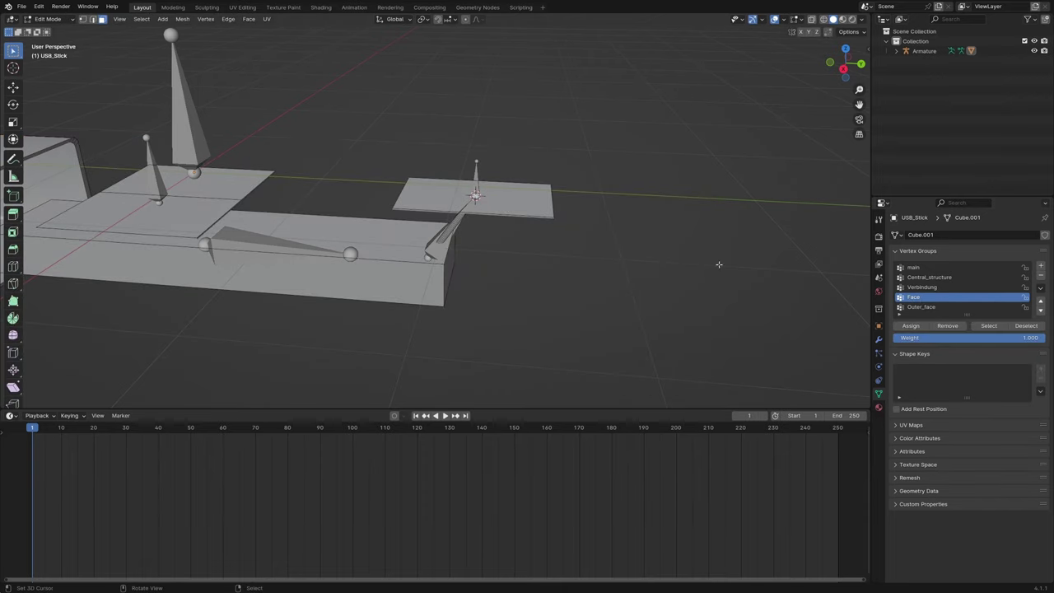
{"action": "left_click", "coordinate": [512, 199]}
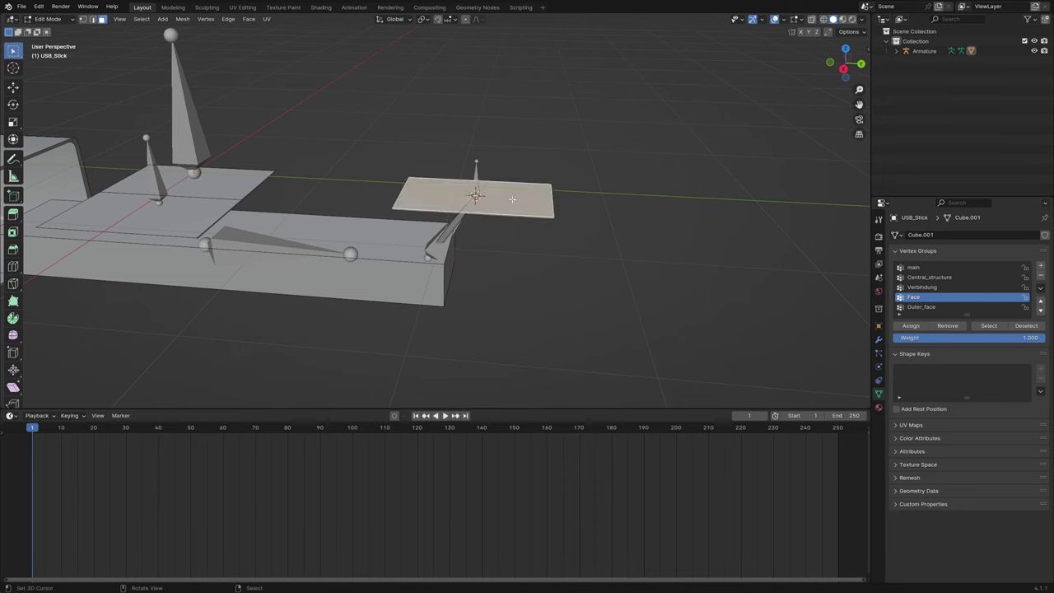
{"action": "left_click", "coordinate": [910, 329]}
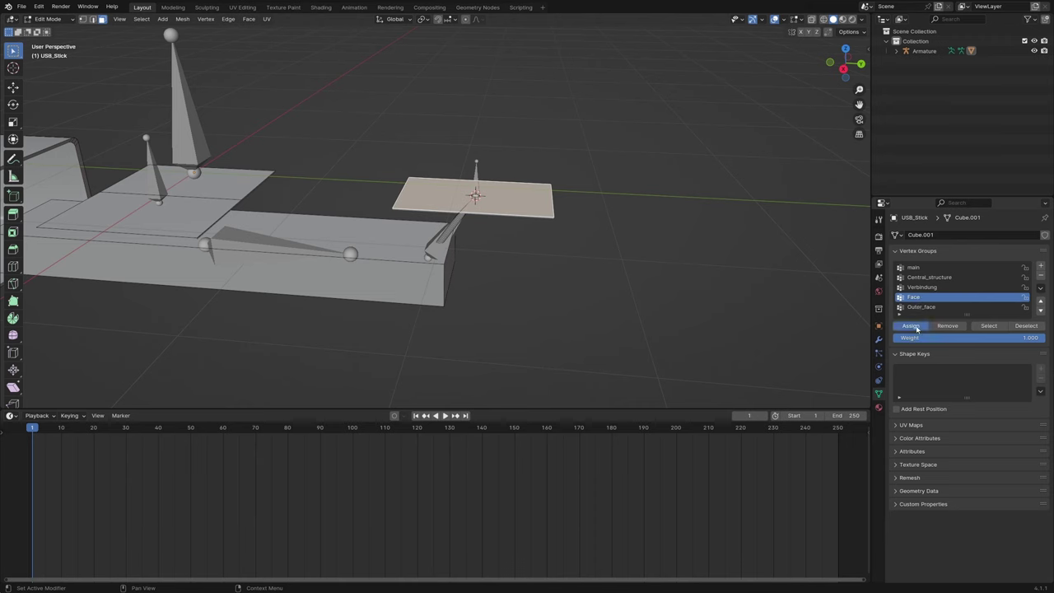
{"action": "left_click", "coordinate": [1025, 298]}
Select the linked connector strip of the stick mesh
{"action": "left_click", "coordinate": [539, 252]}
{"action": "middle_click_drag", "start_coordinate": [513, 249], "coordinate": [466, 206]}
{"action": "key", "text": "l"}
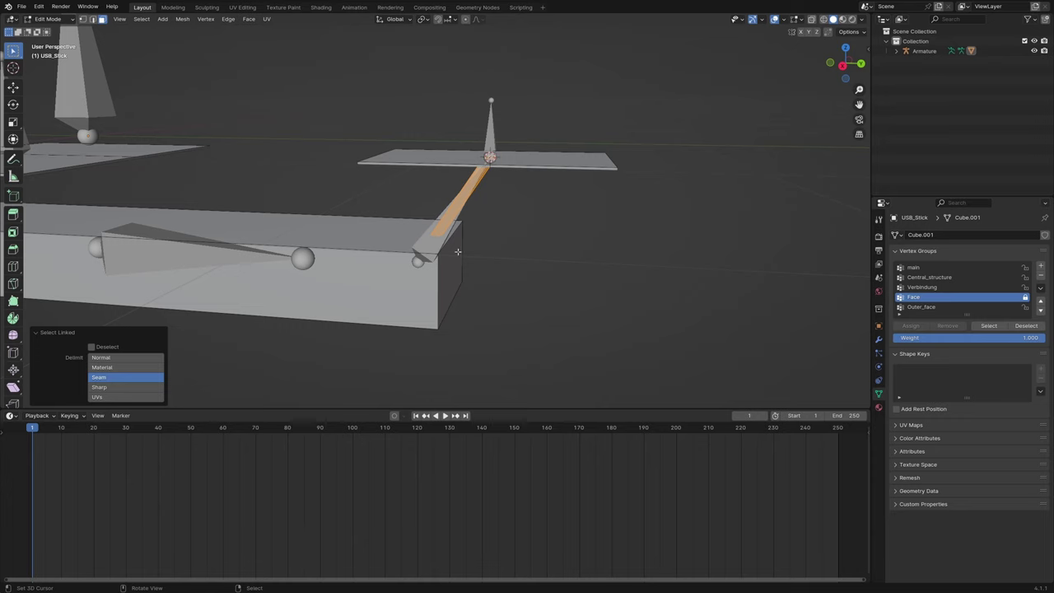
Assign the connector strip to the Verbindung vertex group and lock it
{"action": "left_click", "coordinate": [947, 286]}
{"action": "left_click", "coordinate": [920, 327]}
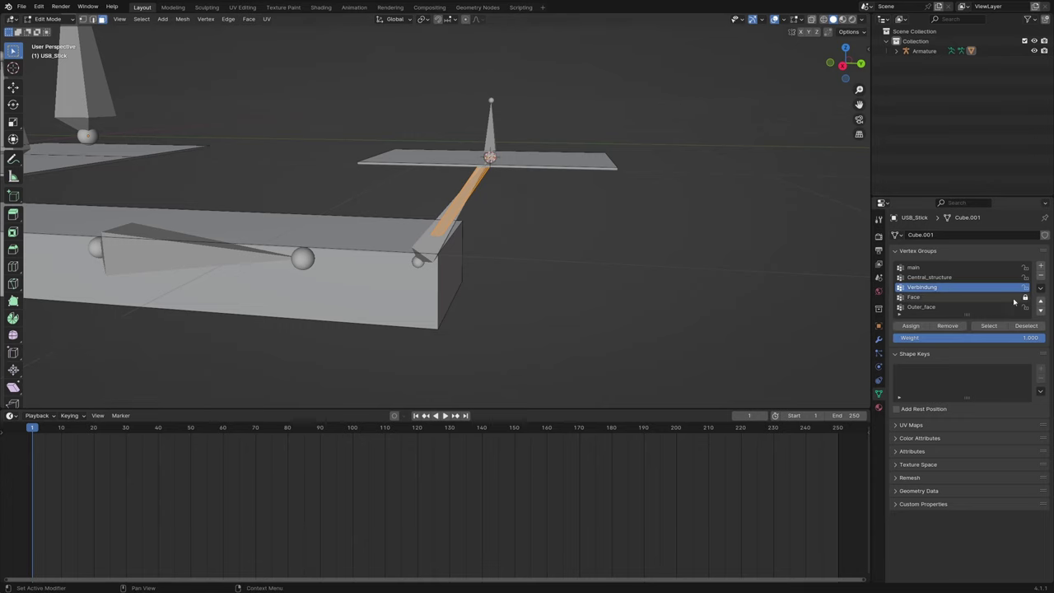
{"action": "left_click", "coordinate": [1026, 287]}
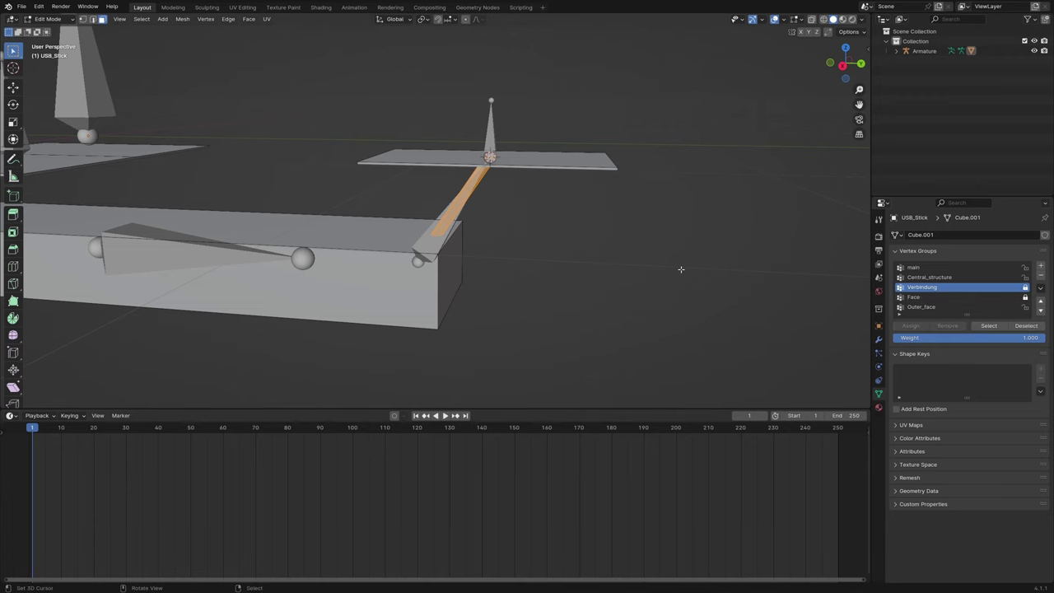
{"action": "key", "text": "alt+a"}
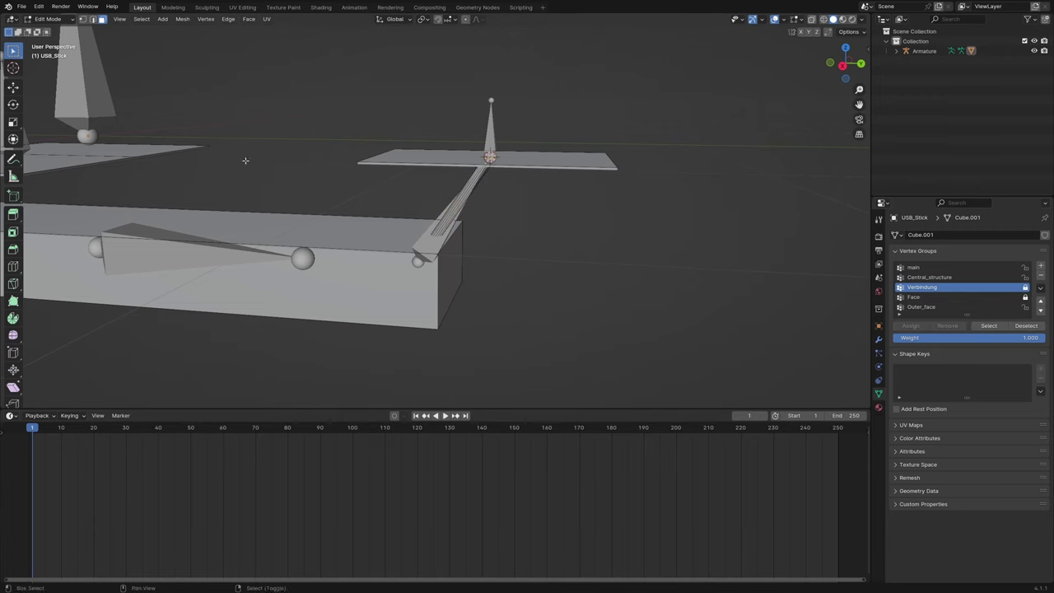
Assign the linked left plate to the Outer_face vertex group
{"action": "middle_click_drag", "start_coordinate": [244, 160], "coordinate": [383, 201]}
{"action": "key", "text": "l"}
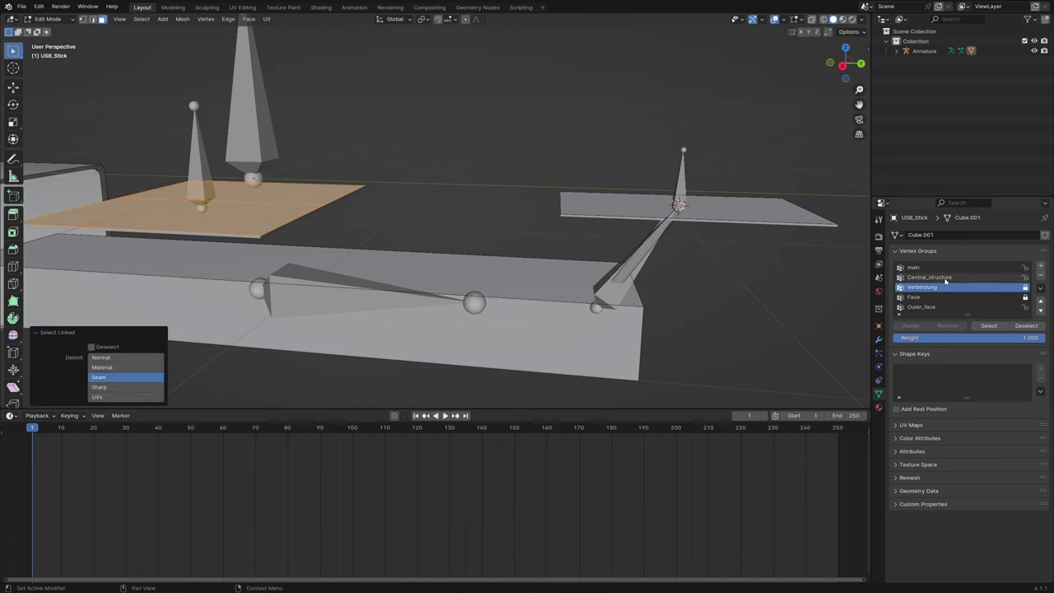
{"action": "left_click", "coordinate": [940, 307]}
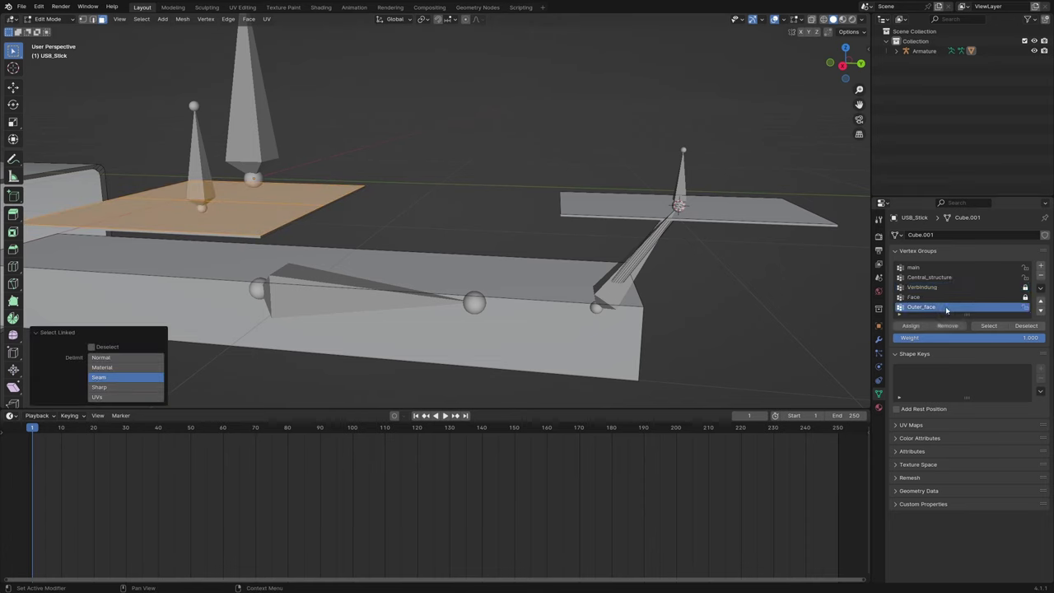
{"action": "left_click", "coordinate": [912, 326]}
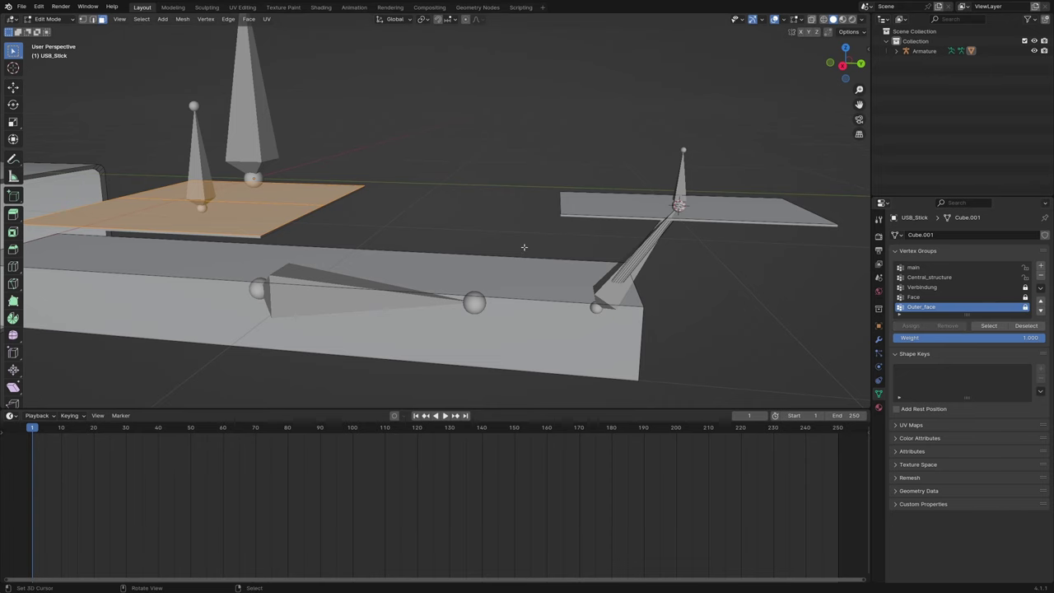
{"action": "middle_click_drag", "start_coordinate": [482, 240], "coordinate": [457, 240]}
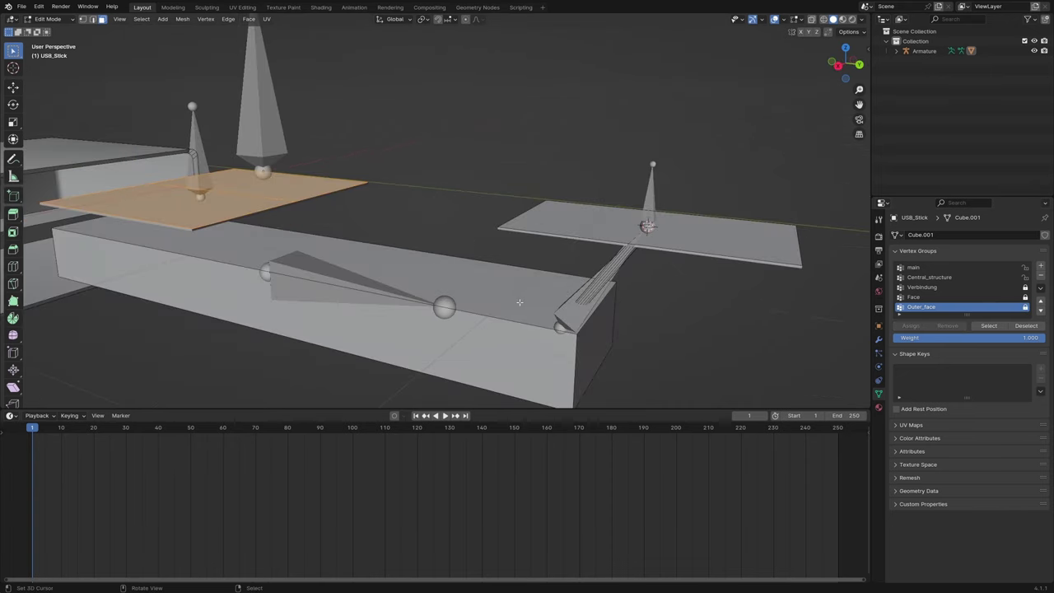
{"action": "key", "text": "alt+a"}
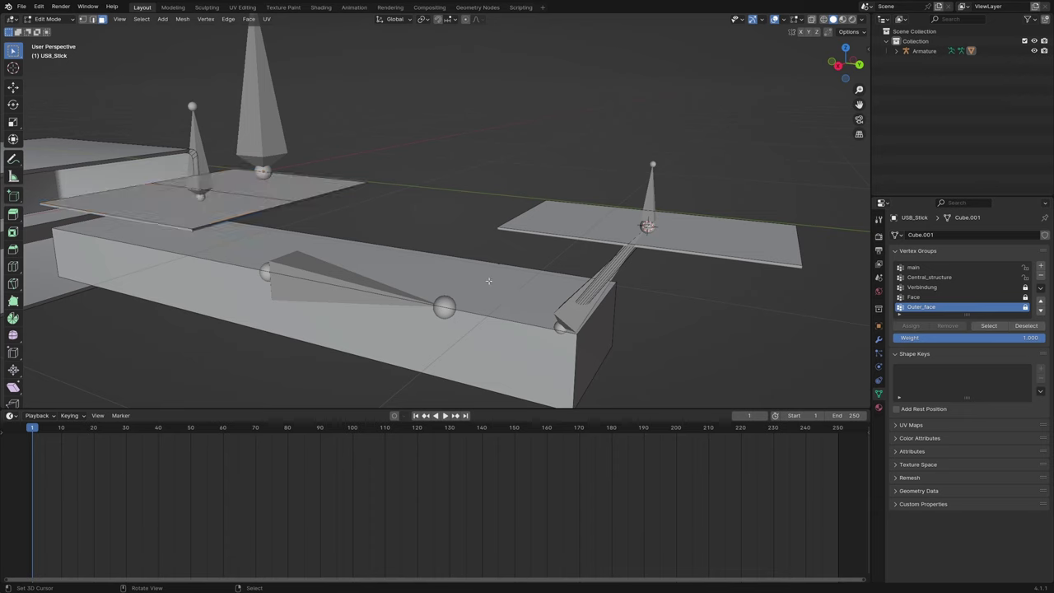
Assign the main box body to the Central_structure vertex group
{"action": "key", "text": "l"}
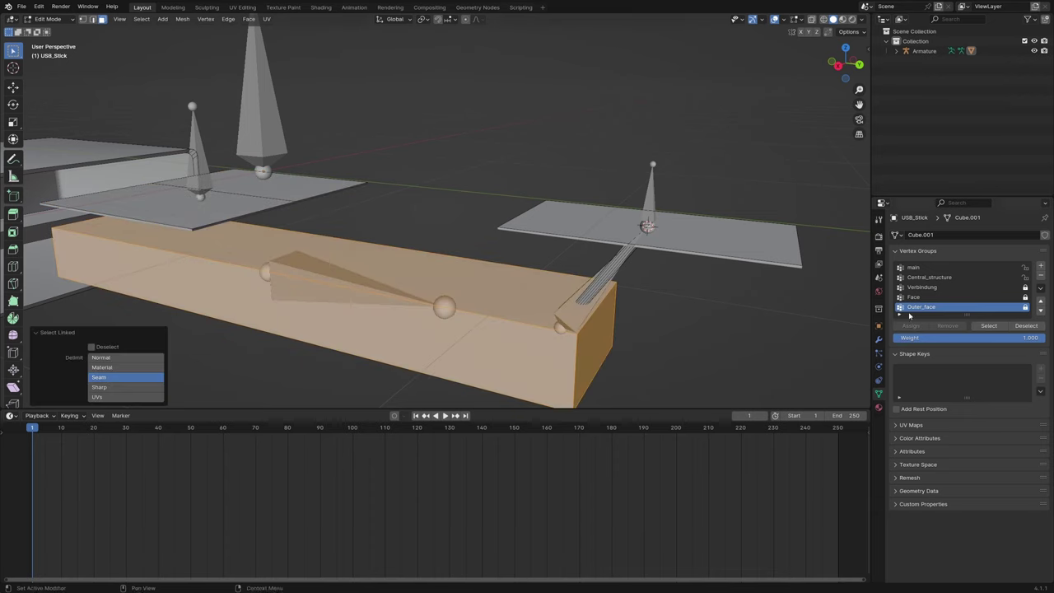
{"action": "left_click", "coordinate": [931, 278]}
{"action": "left_click", "coordinate": [910, 325]}
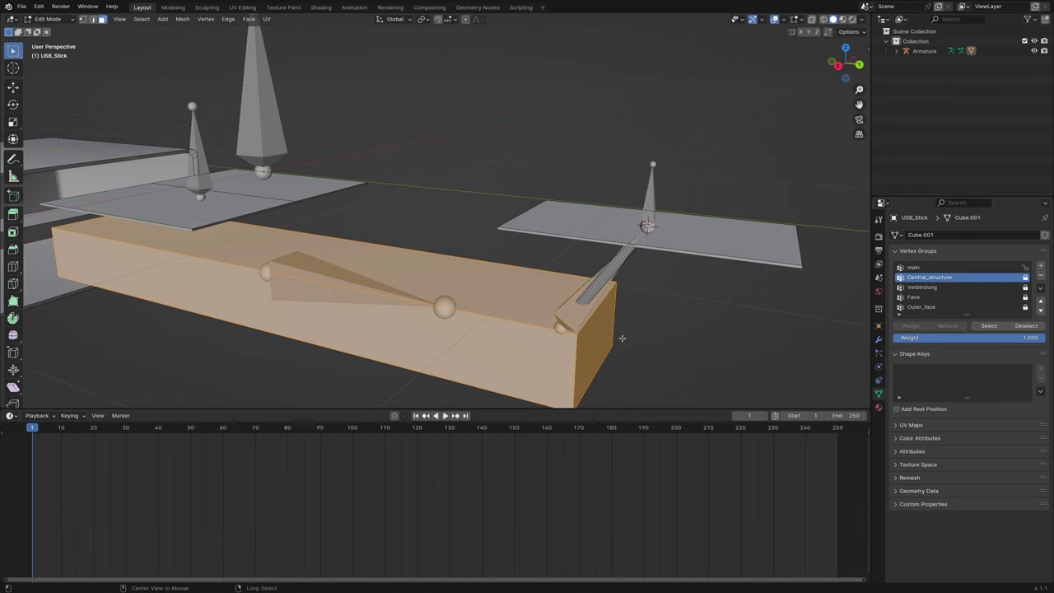
{"action": "key", "text": "alt+a"}
{"action": "middle_click_drag", "start_coordinate": [619, 337], "coordinate": [385, 275]}
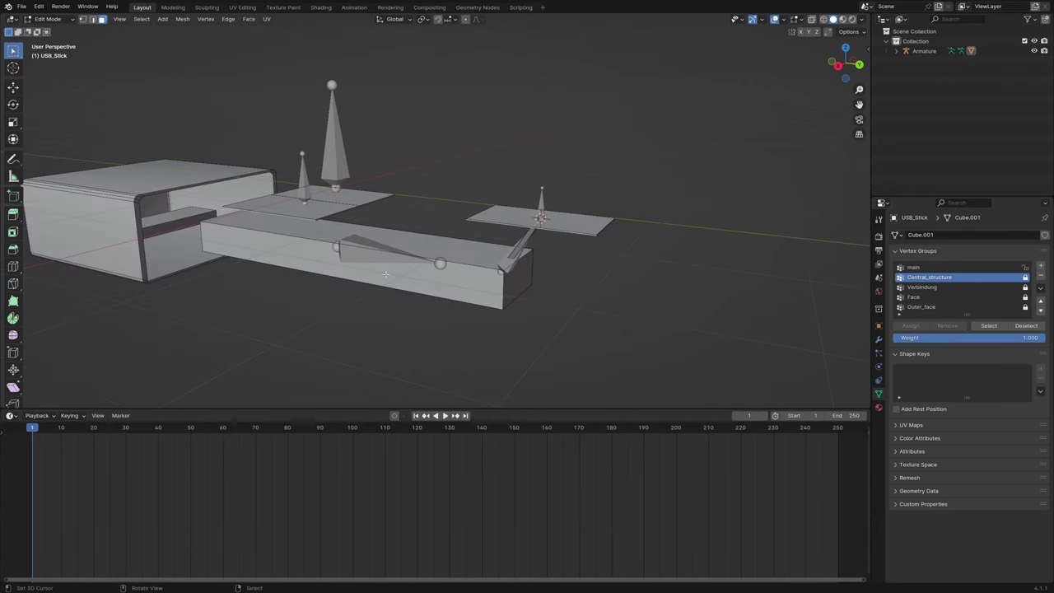
Switch the armature into Pose Mode
{"action": "key", "text": "Tab"}
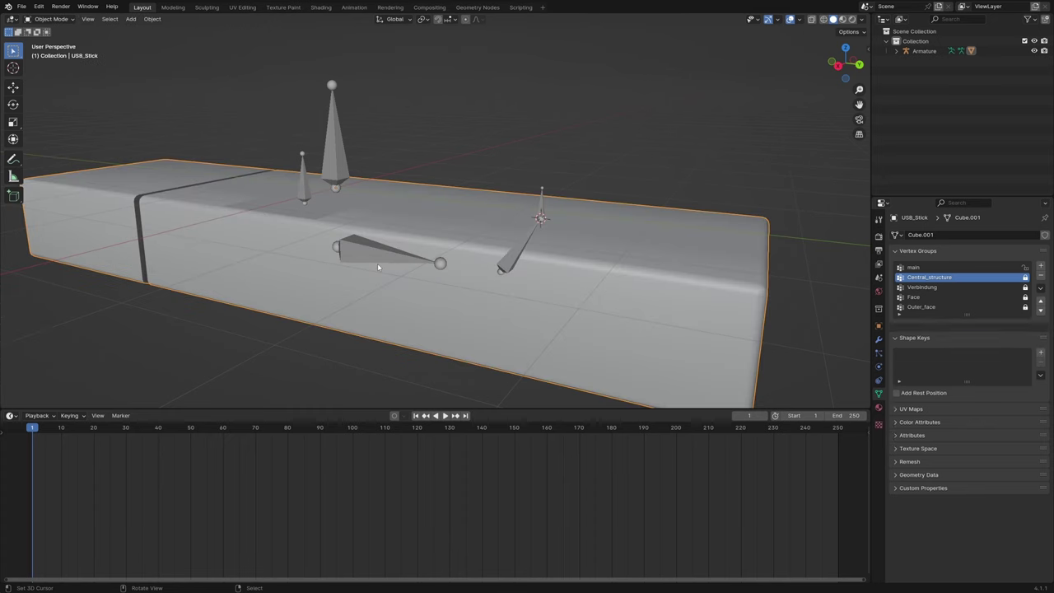
{"action": "middle_click_drag", "start_coordinate": [377, 262], "coordinate": [336, 154]}
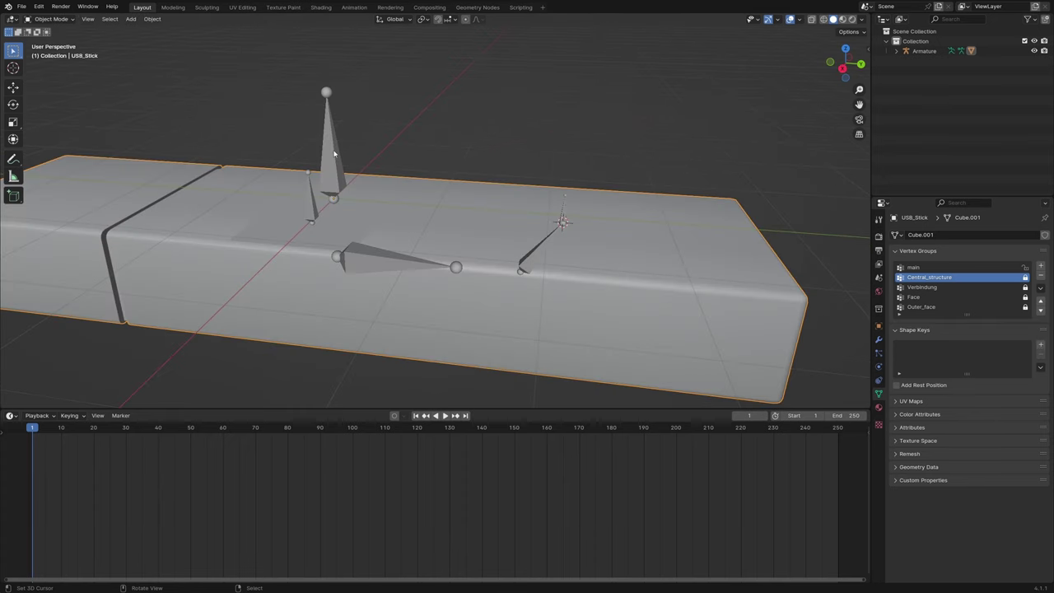
{"action": "left_click", "coordinate": [333, 153]}
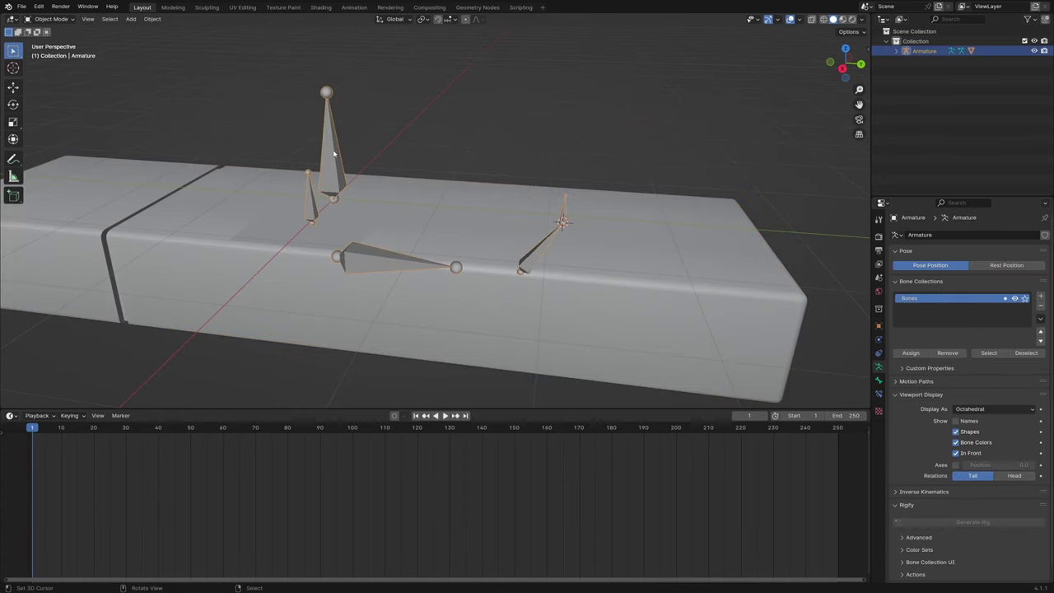
{"action": "left_click", "coordinate": [59, 19]}
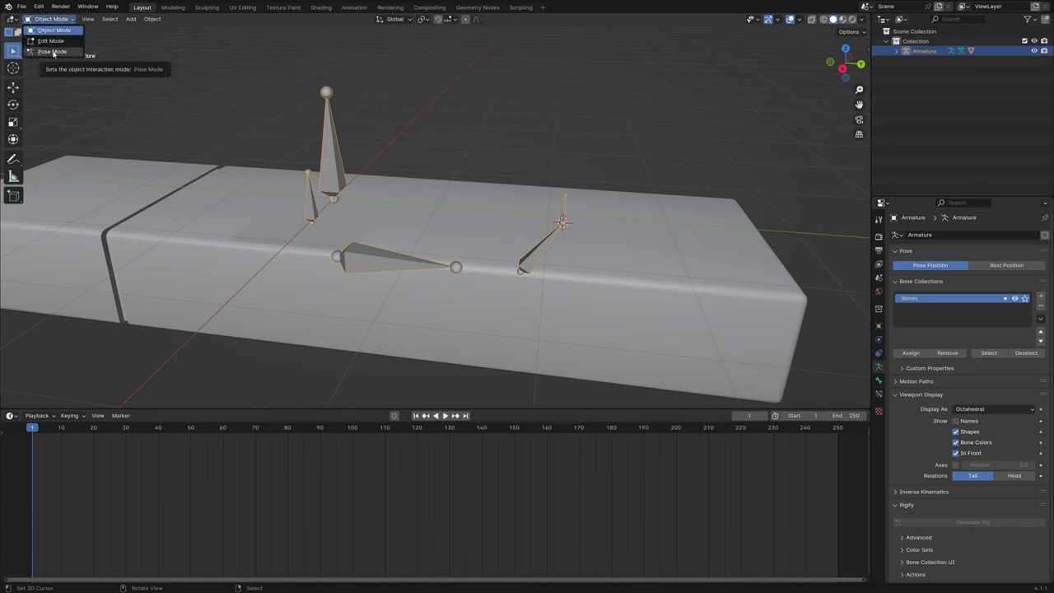
{"action": "left_click", "coordinate": [53, 52]}
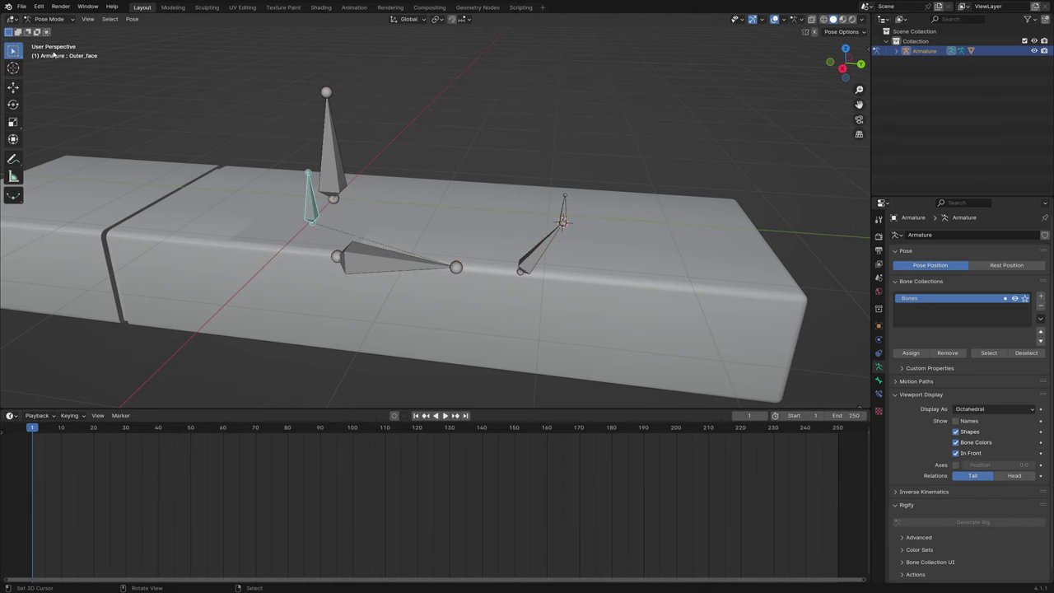
Keyframe the Verbindung bone's rest transform at frame 1, then go to frame 20
{"action": "left_click", "coordinate": [539, 249]}
{"action": "middle_click_drag", "start_coordinate": [639, 255], "coordinate": [589, 209]}
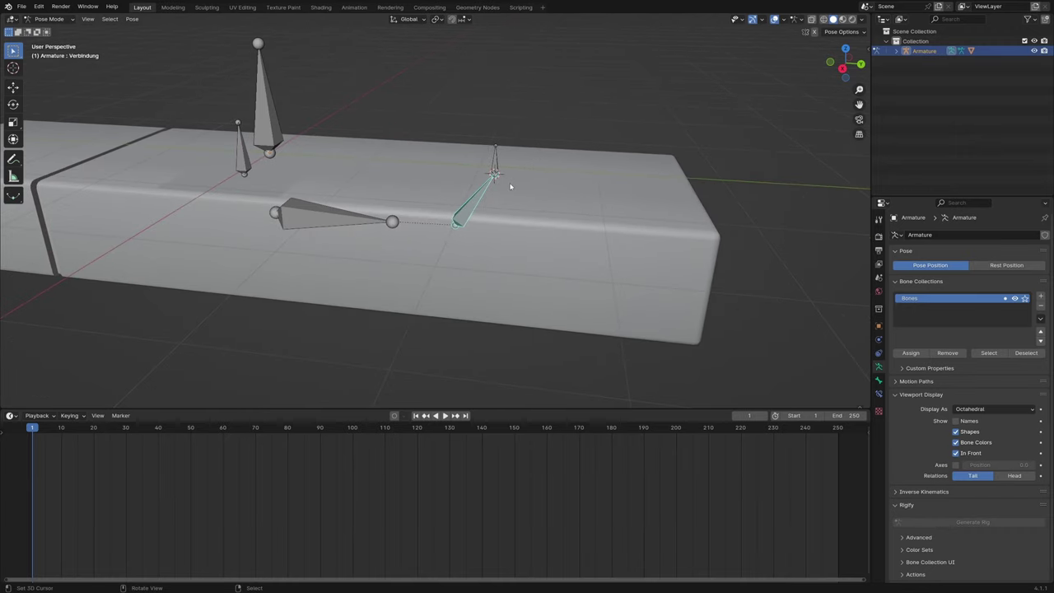
{"action": "key", "text": "i"}
{"action": "middle_click_drag", "start_coordinate": [510, 187], "coordinate": [520, 202]}
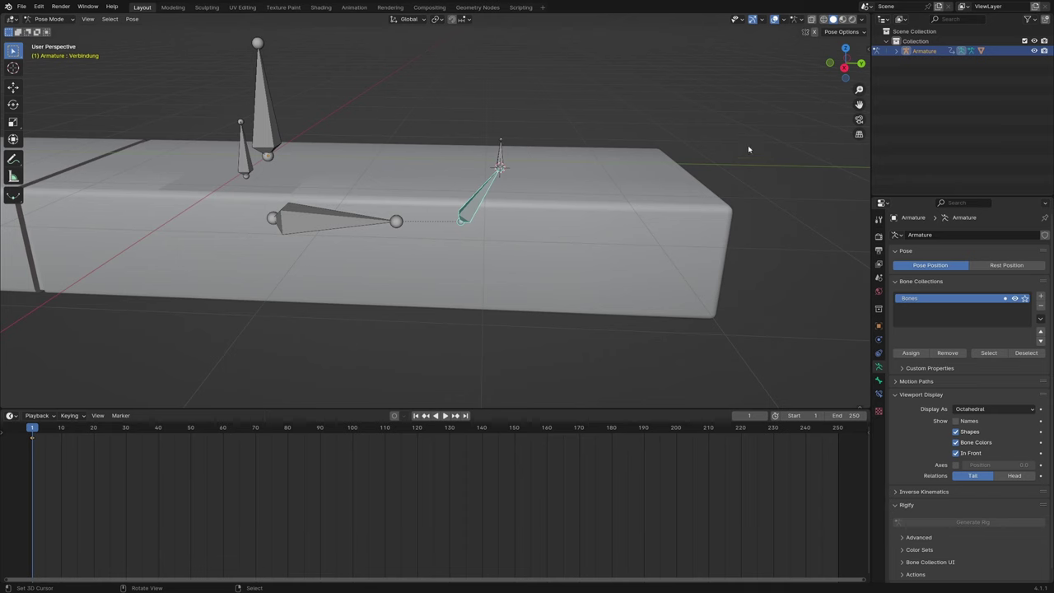
{"action": "key", "text": "n"}
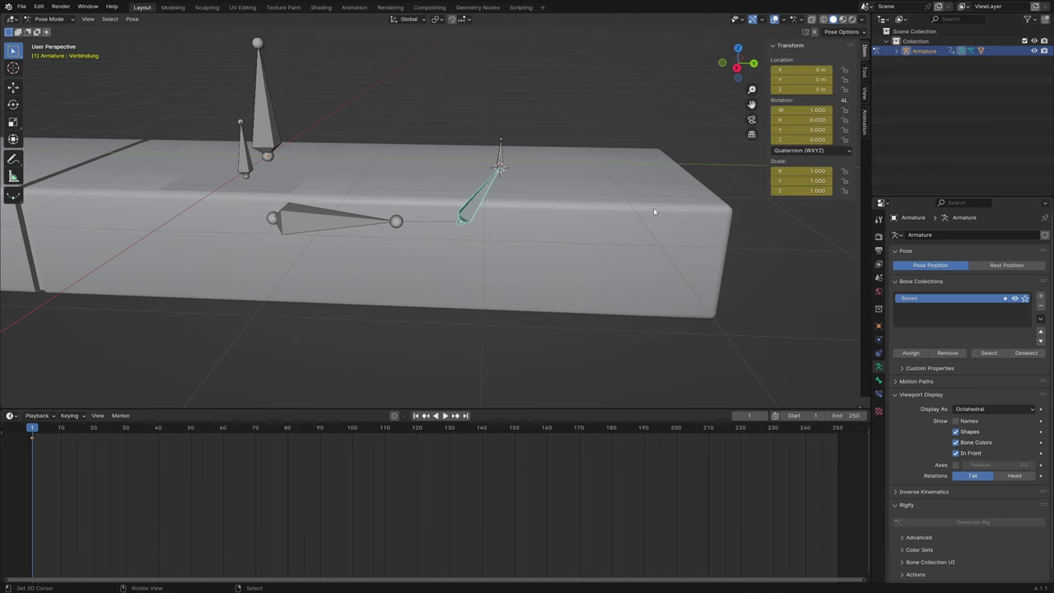
{"action": "left_click", "coordinate": [96, 457]}
{"action": "left_click", "coordinate": [93, 458]}
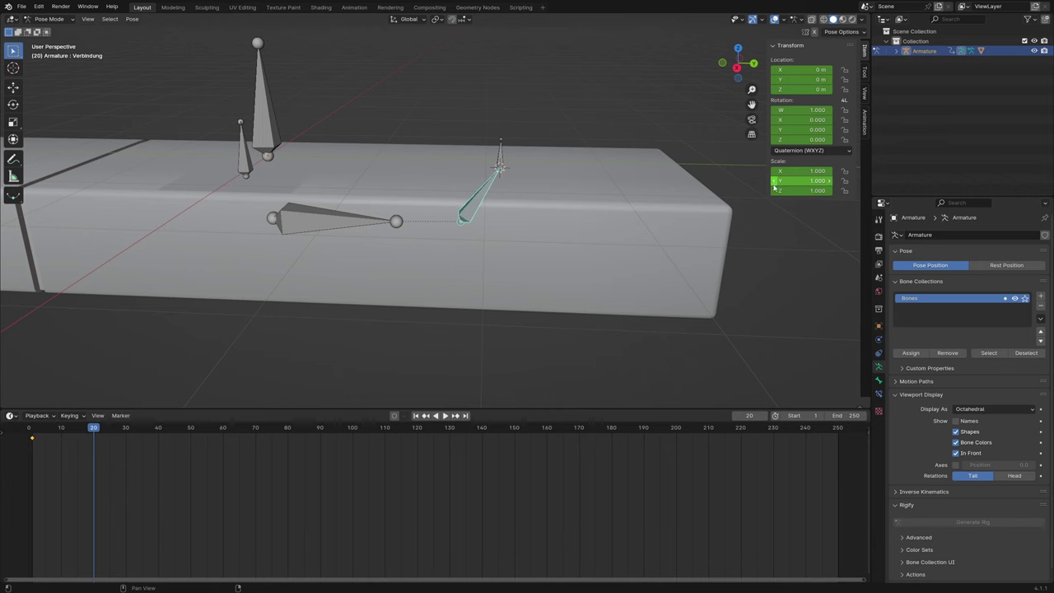
Lower Verbindung's Scale Y in steps from 1.000 to 0.400 at frame 20
{"action": "left_click", "coordinate": [774, 181]}
{"action": "left_click", "coordinate": [774, 181]}
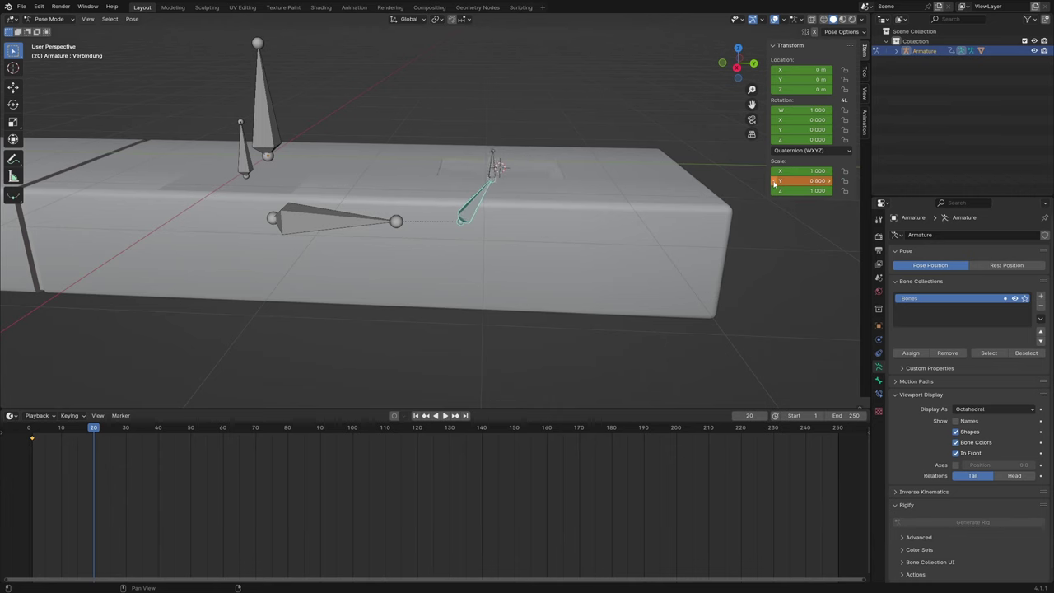
{"action": "left_click", "coordinate": [773, 181]}
{"action": "left_click", "coordinate": [774, 181]}
{"action": "mouse_move", "coordinate": [527, 206]}
{"action": "middle_mouse_down"}
{"action": "mouse_move", "coordinate": [548, 205]}
{"action": "mouse_move", "coordinate": [472, 198]}
{"action": "mouse_move", "coordinate": [488, 184]}
{"action": "mouse_move", "coordinate": [511, 194]}
{"action": "middle_mouse_up"}
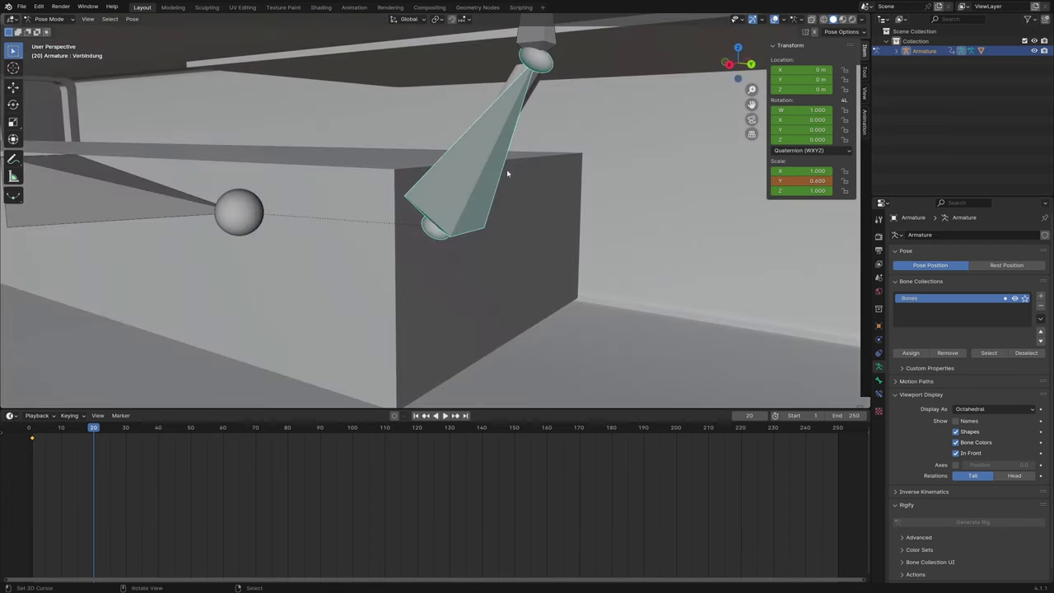
{"action": "left_click", "coordinate": [775, 181]}
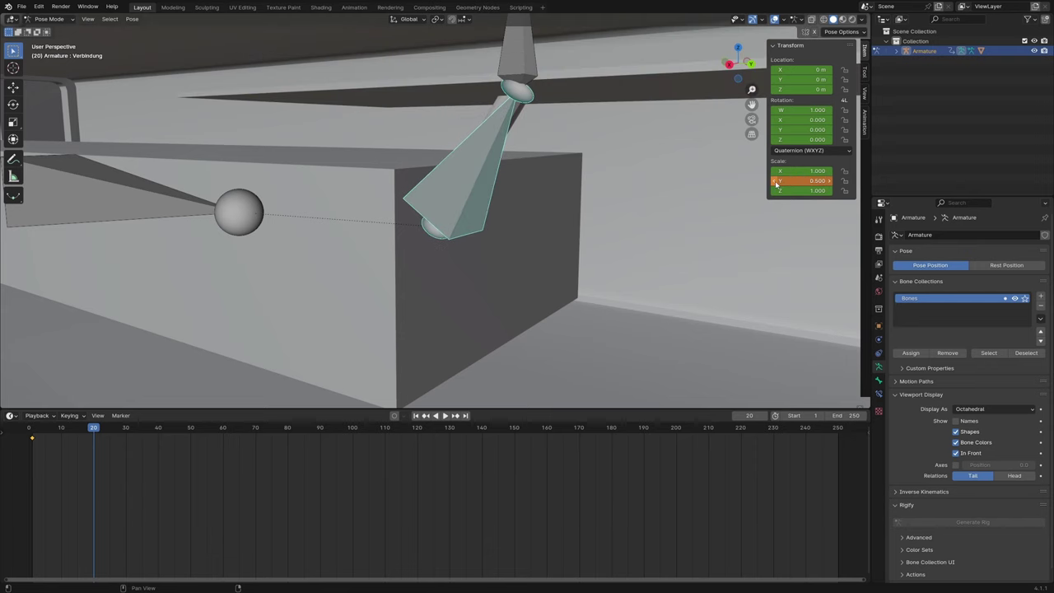
{"action": "left_click", "coordinate": [776, 181]}
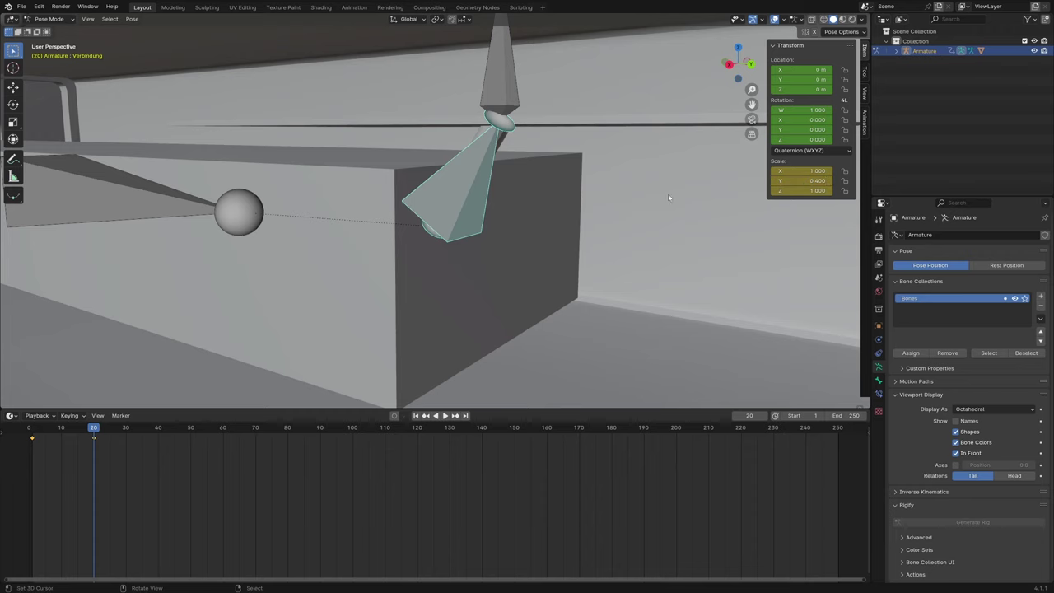
{"action": "mouse_move", "coordinate": [668, 194]}
{"action": "middle_mouse_down"}
{"action": "mouse_move", "coordinate": [463, 199]}
{"action": "mouse_move", "coordinate": [387, 354]}
{"action": "middle_mouse_up"}
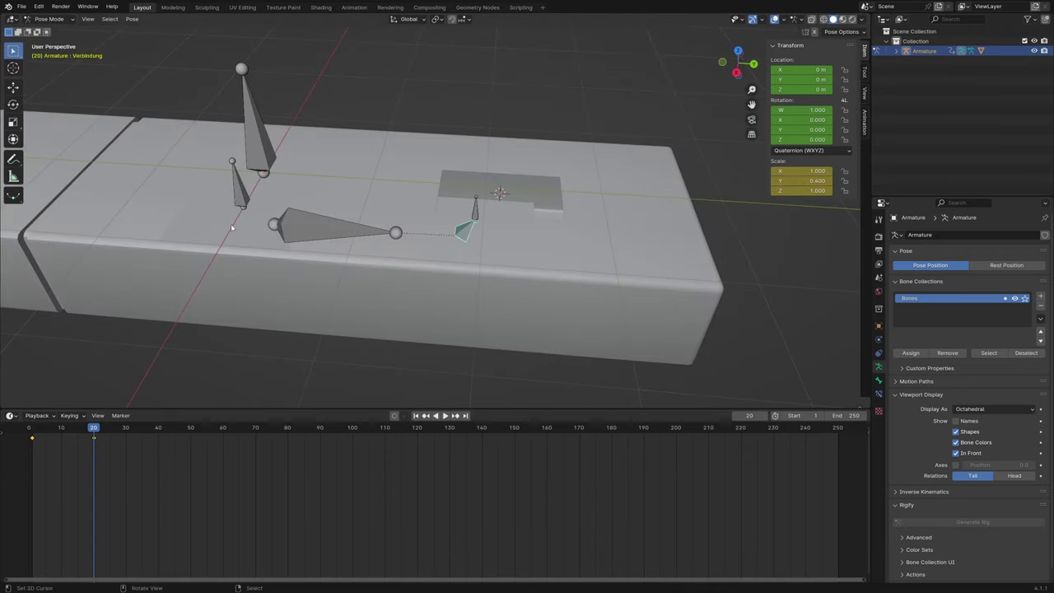
Select the Outer_face bone and keyframe its starting pose at frame 10
{"action": "left_click", "coordinate": [246, 196]}
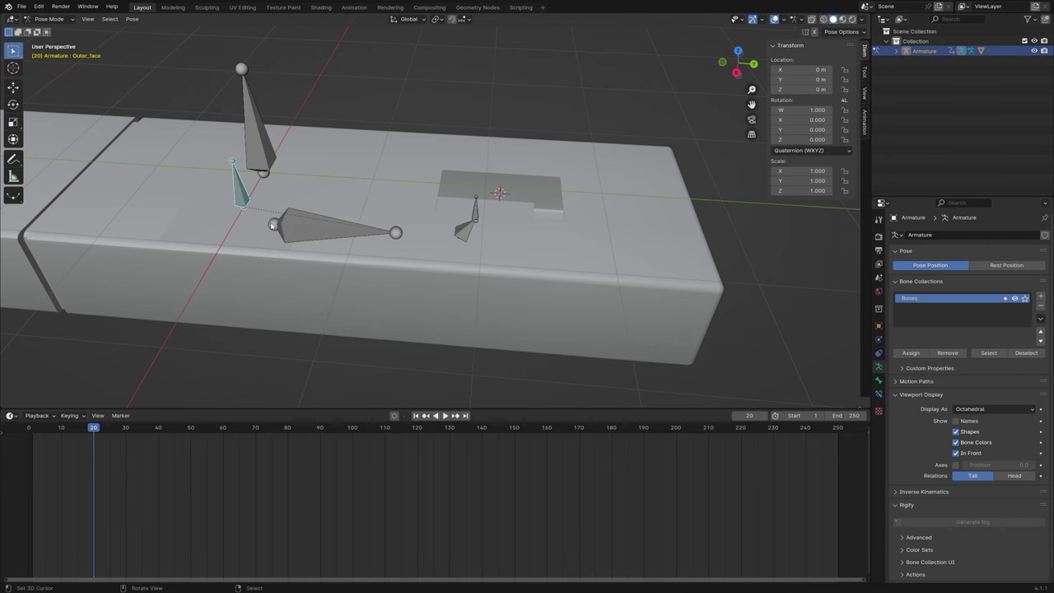
{"action": "middle_click_drag", "start_coordinate": [273, 225], "coordinate": [414, 220]}
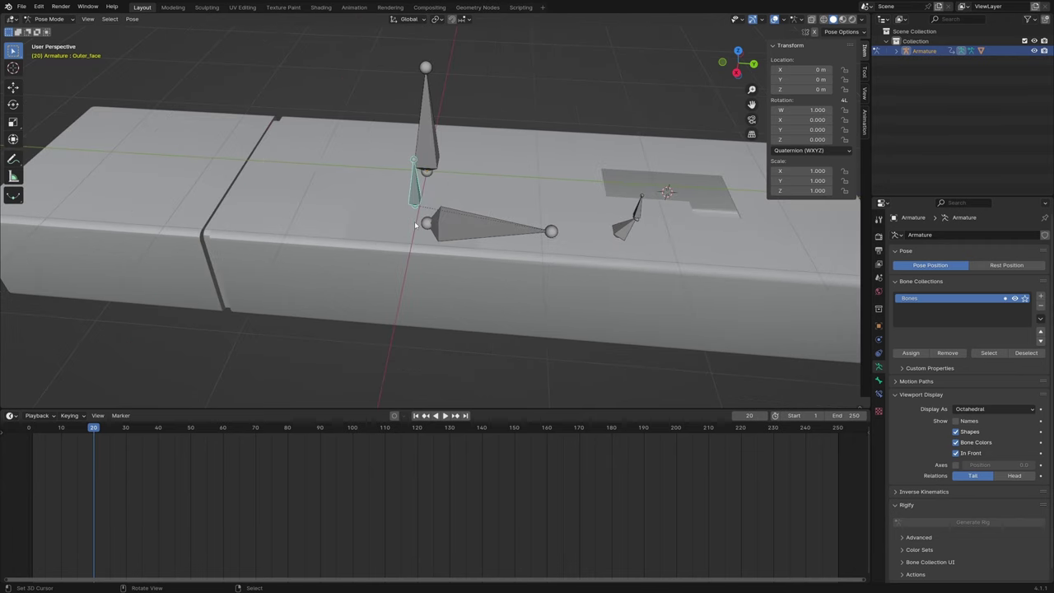
{"action": "left_click", "coordinate": [61, 444]}
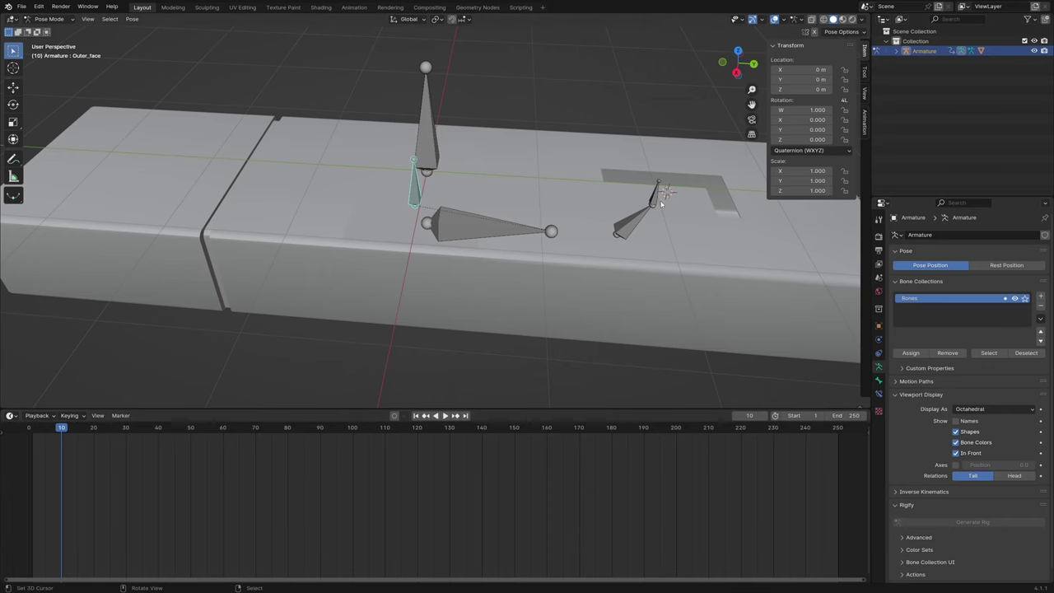
{"action": "scroll", "coordinate": [466, 234], "scroll_direction": "up", "scroll_amount": 2}
{"action": "scroll", "coordinate": [433, 217], "scroll_direction": "up", "scroll_amount": 2}
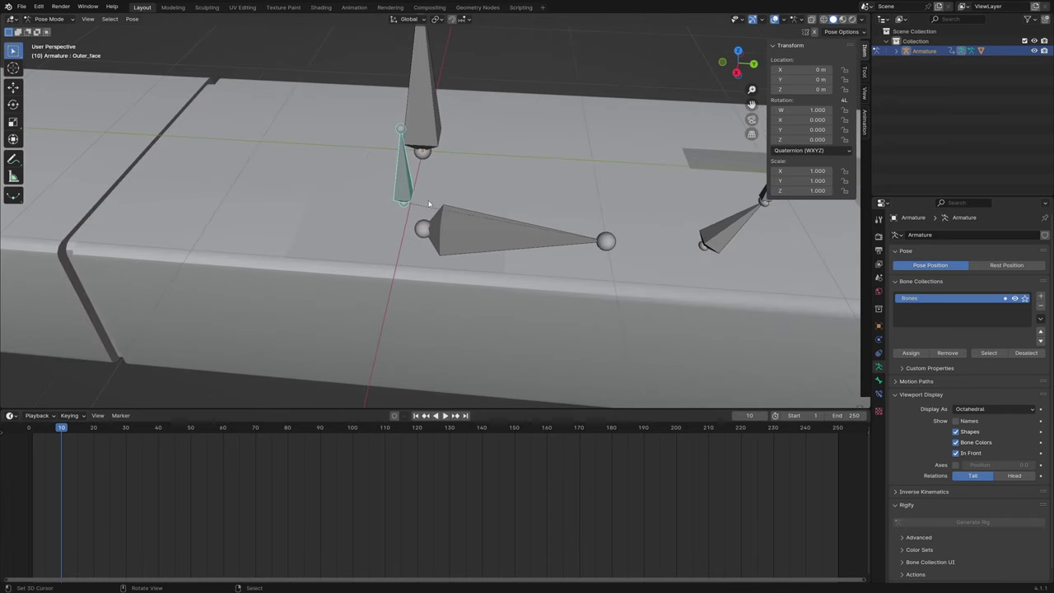
{"action": "key", "text": "i"}
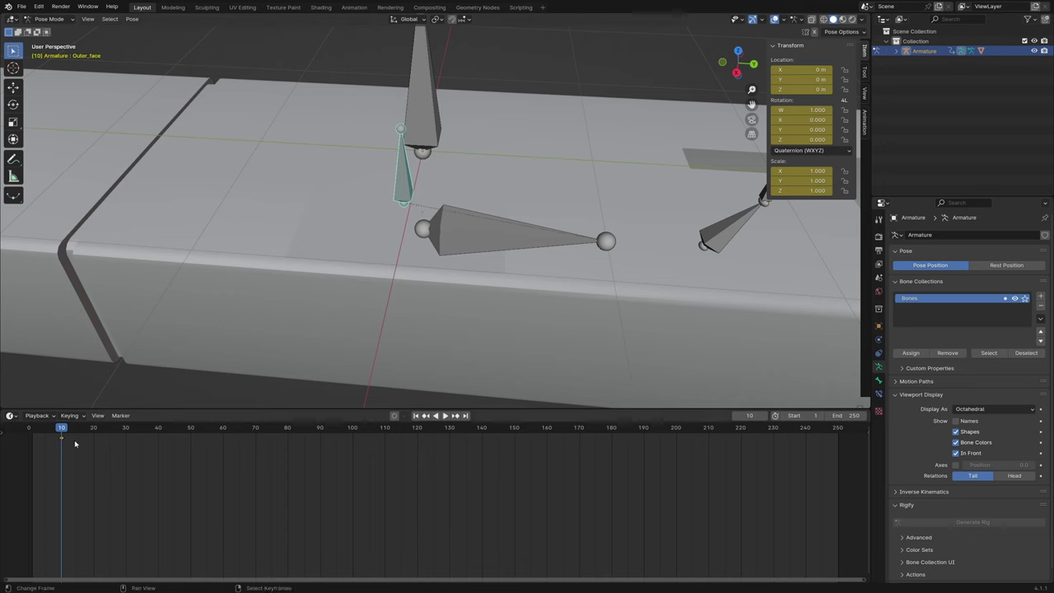
At frame 15, lower Outer_face 0.15278 m along Z and keyframe it
{"action": "left_click", "coordinate": [77, 450]}
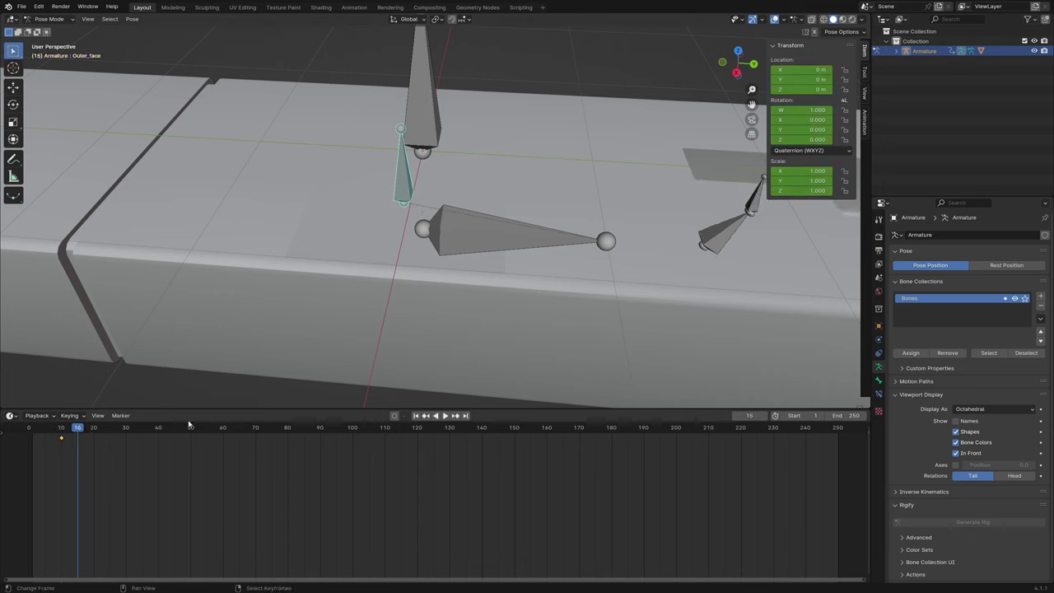
{"action": "key", "text": "g"}
{"action": "key", "text": "z"}
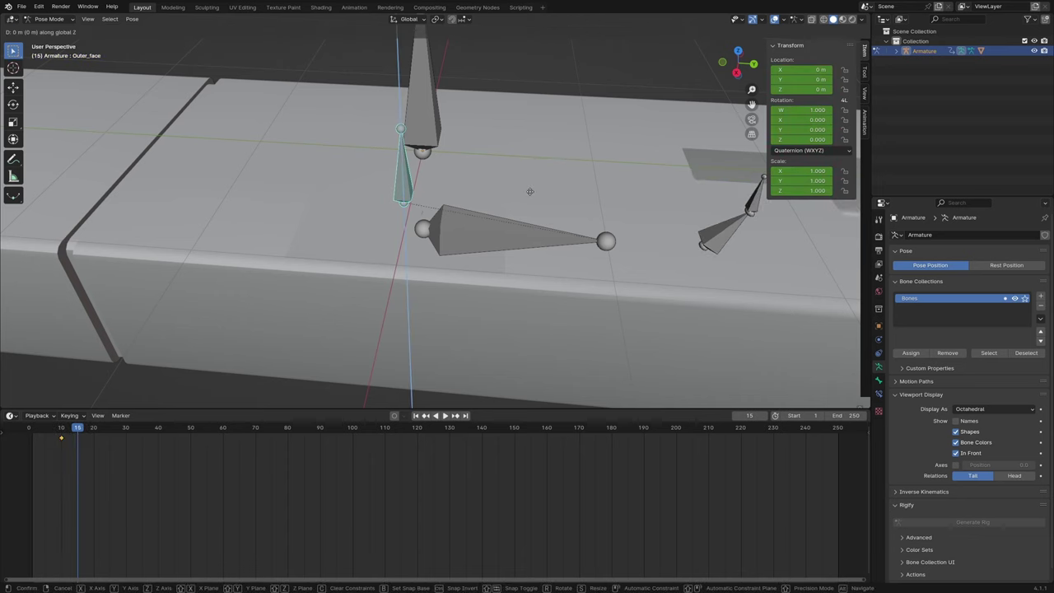
{"action": "left_click", "coordinate": [528, 211]}
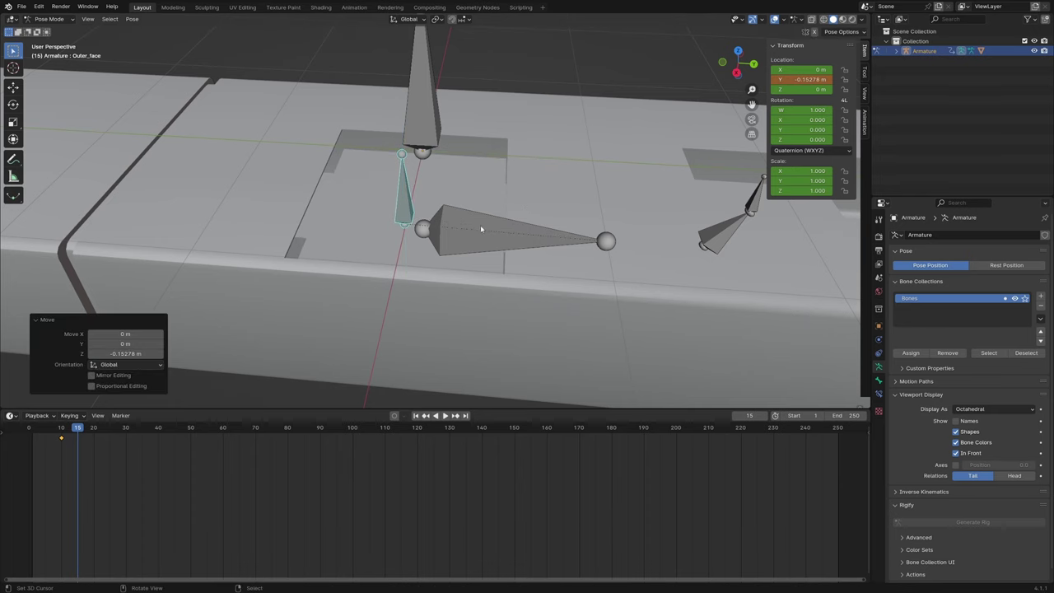
{"action": "middle_click_drag", "start_coordinate": [475, 219], "coordinate": [474, 228]}
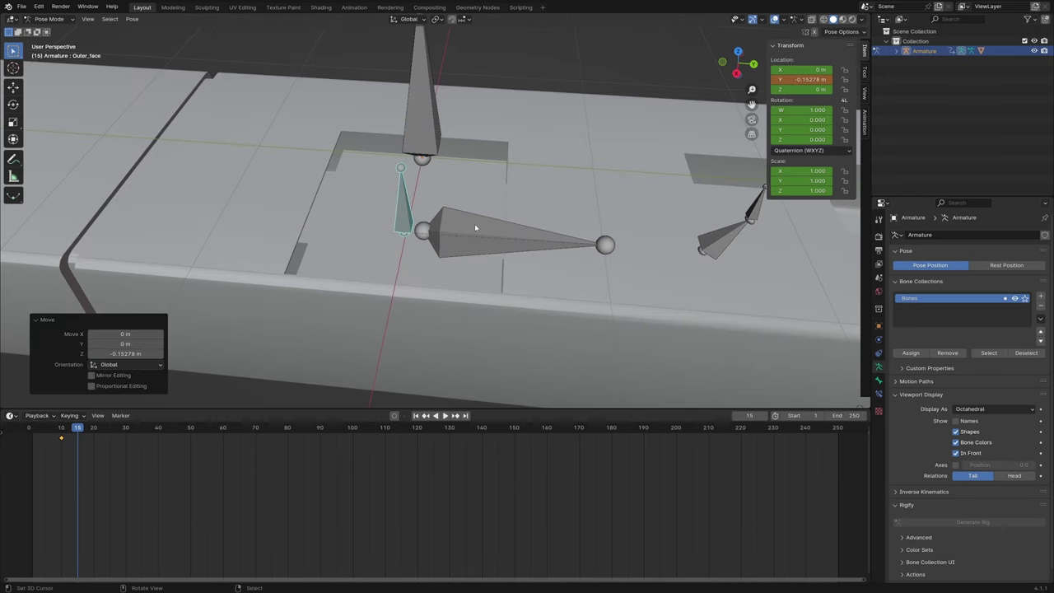
{"action": "key", "text": "i"}
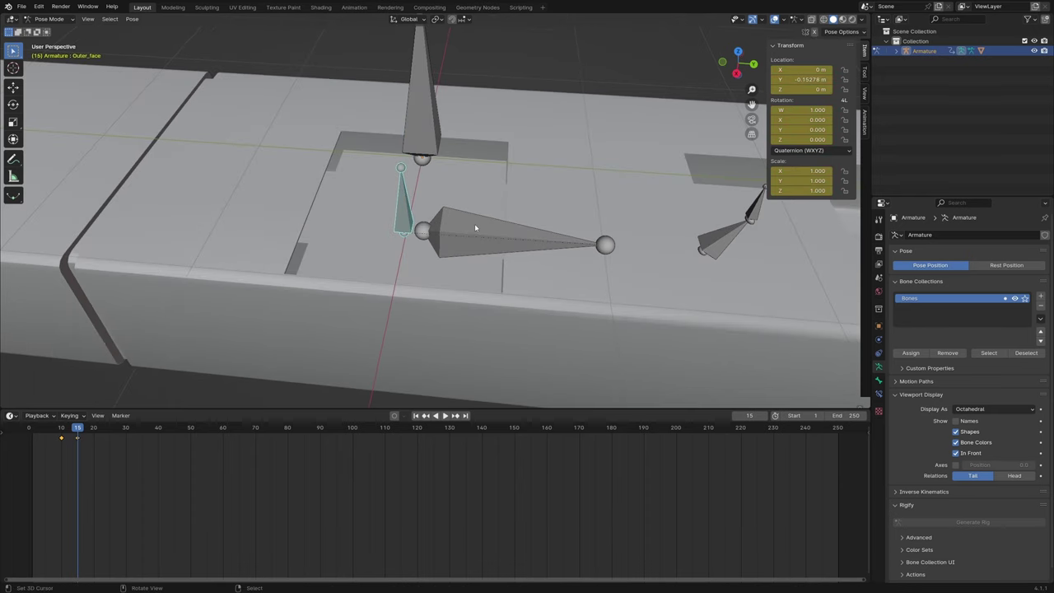
At frame 30, shift the bone -0.47848 m along X, turn it 90°, and keyframe it
{"action": "left_click", "coordinate": [127, 454]}
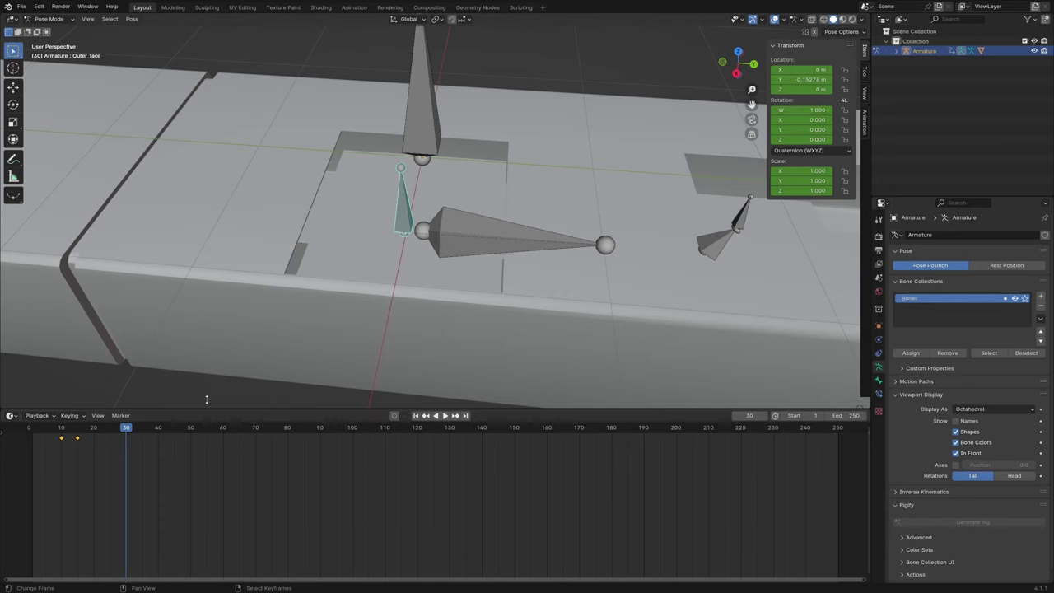
{"action": "key", "text": "KP_7"}
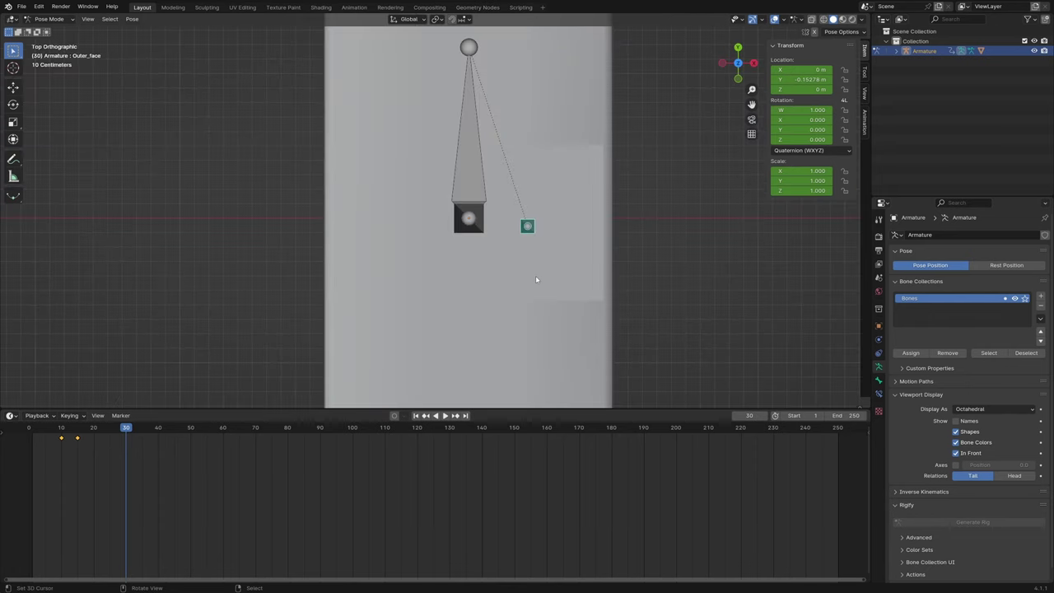
{"action": "key", "text": "g"}
{"action": "key", "text": "y"}
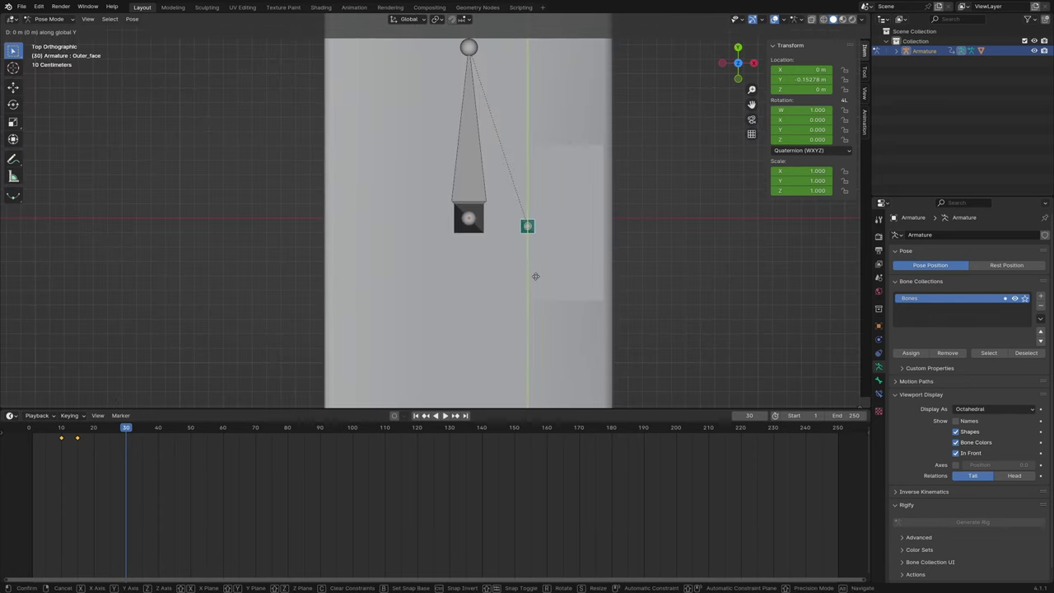
{"action": "key", "text": "x"}
{"action": "left_click", "coordinate": [468, 277]}
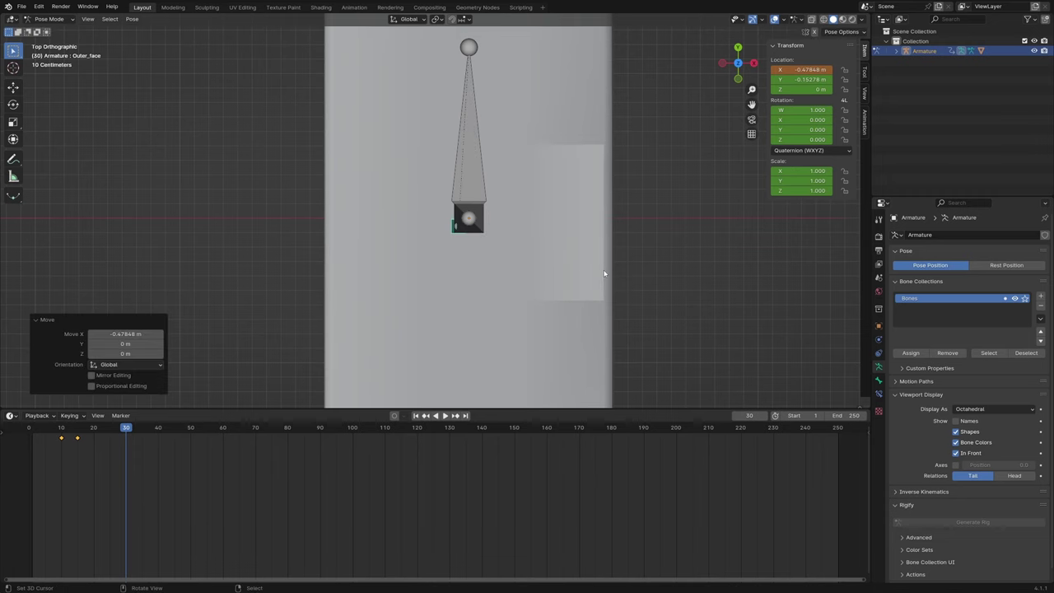
{"action": "type", "text": "r90"}
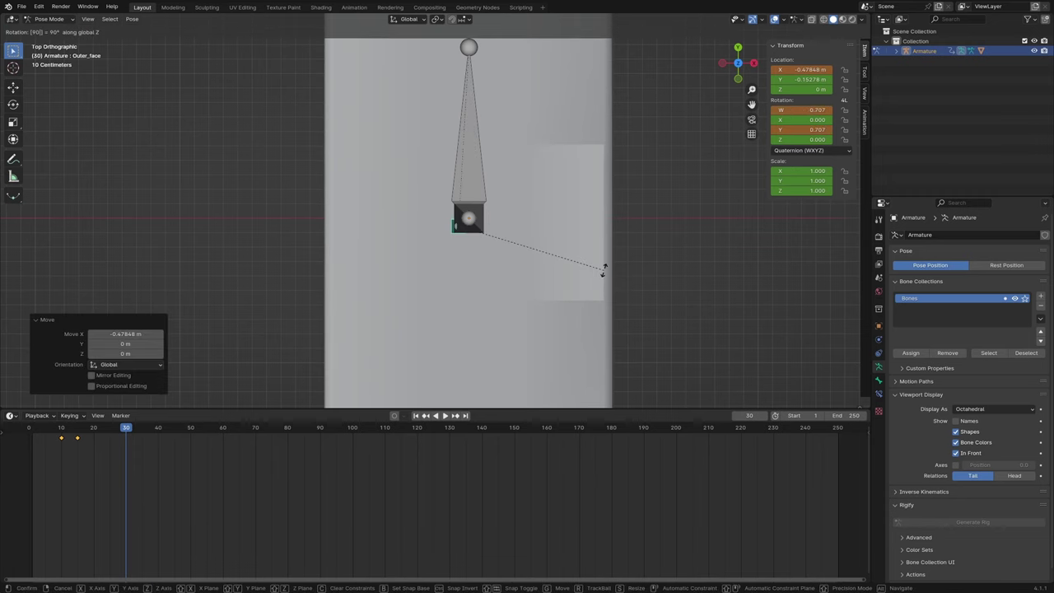
{"action": "key", "text": "Return"}
{"action": "middle_click_drag", "start_coordinate": [603, 273], "coordinate": [485, 191]}
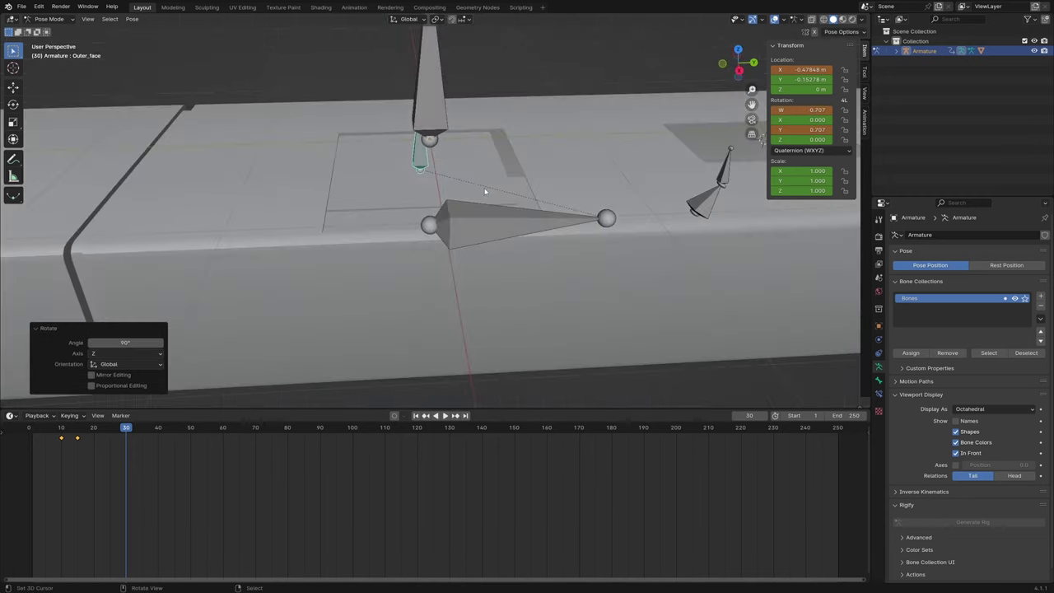
{"action": "key", "text": "i"}
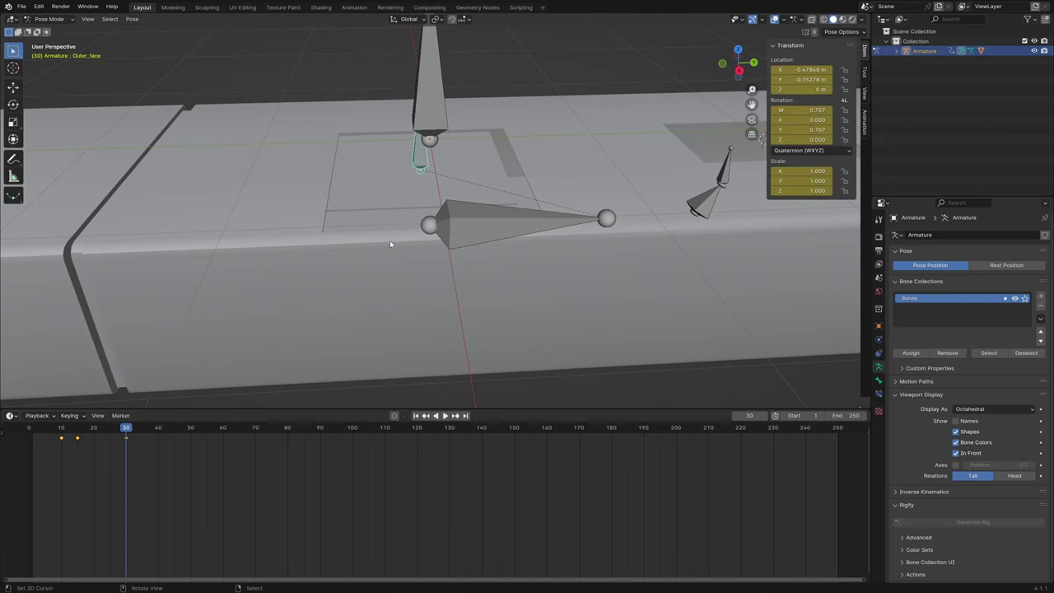
At frame 40, lower the bone along Z and keyframe its location
{"action": "left_click", "coordinate": [158, 449]}
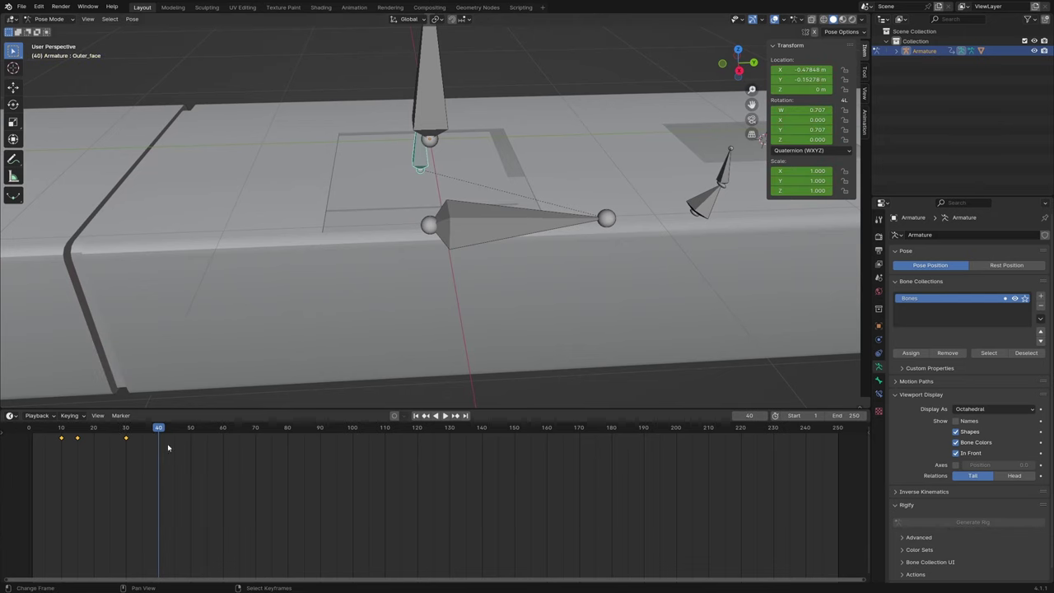
{"action": "mouse_move", "coordinate": [511, 189]}
{"action": "middle_mouse_down"}
{"action": "mouse_move", "coordinate": [491, 172]}
{"action": "mouse_move", "coordinate": [443, 162]}
{"action": "mouse_move", "coordinate": [387, 206]}
{"action": "middle_mouse_up"}
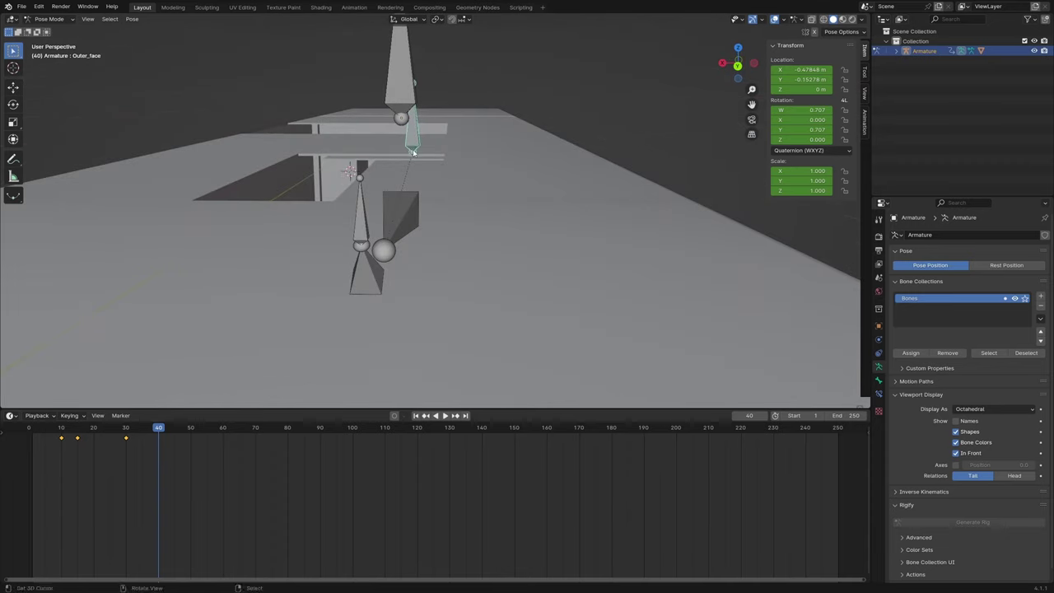
{"action": "key", "text": "g"}
{"action": "key", "text": "z"}
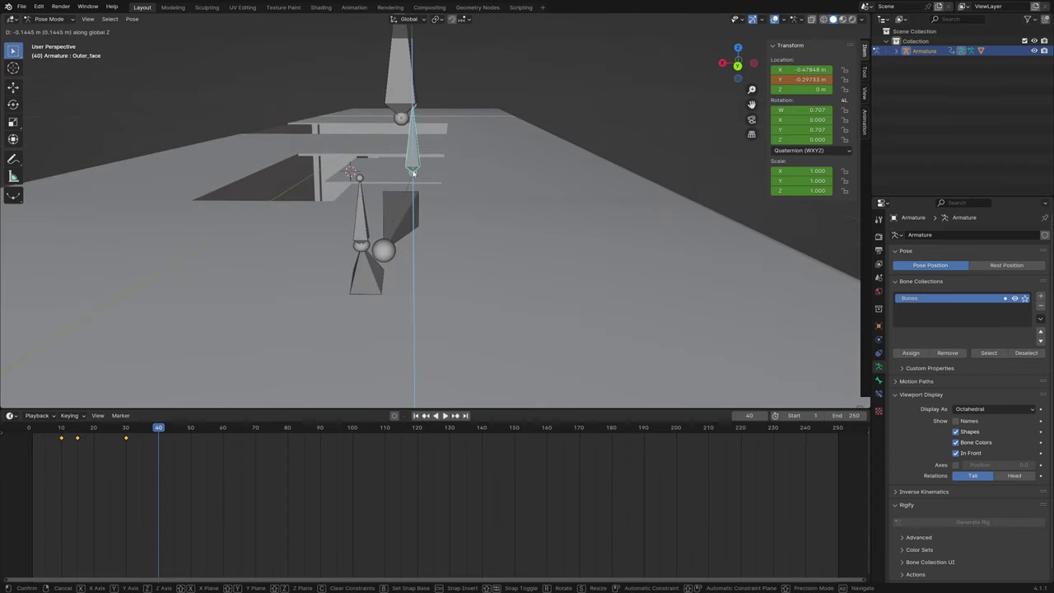
{"action": "key", "text": "Return"}
{"action": "key", "text": "i"}
{"action": "mouse_move", "coordinate": [387, 205]}
{"action": "middle_mouse_down"}
{"action": "mouse_move", "coordinate": [450, 175]}
{"action": "mouse_move", "coordinate": [510, 247]}
{"action": "middle_mouse_up"}
Rewind to the first frame and set the animation's end frame to 50
{"action": "key", "text": "shift+Left"}
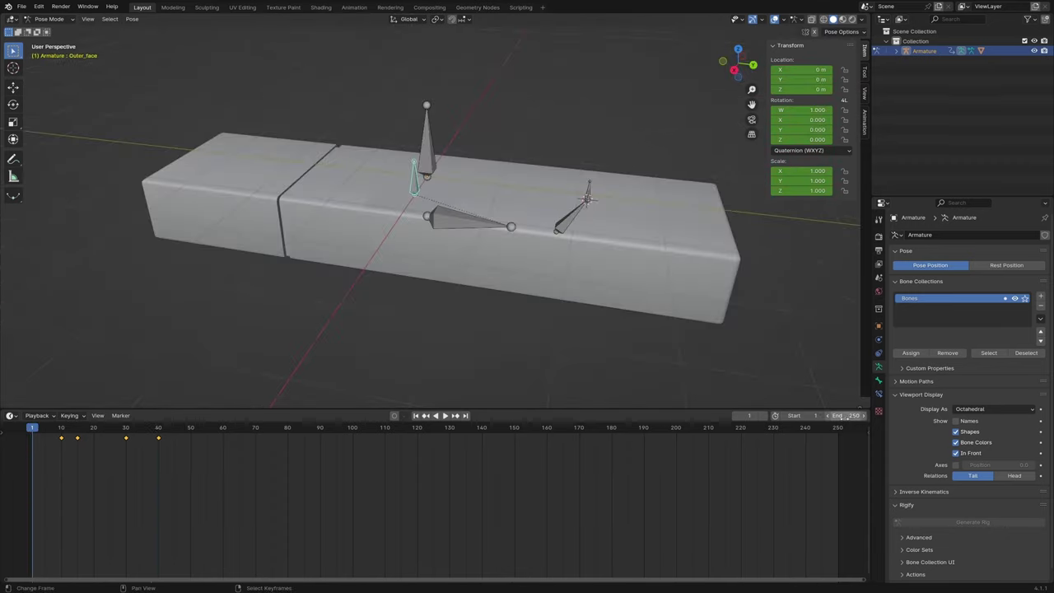
{"action": "double_click", "coordinate": [836, 415]}
{"action": "type", "text": "50"}
{"action": "key", "text": "Return"}
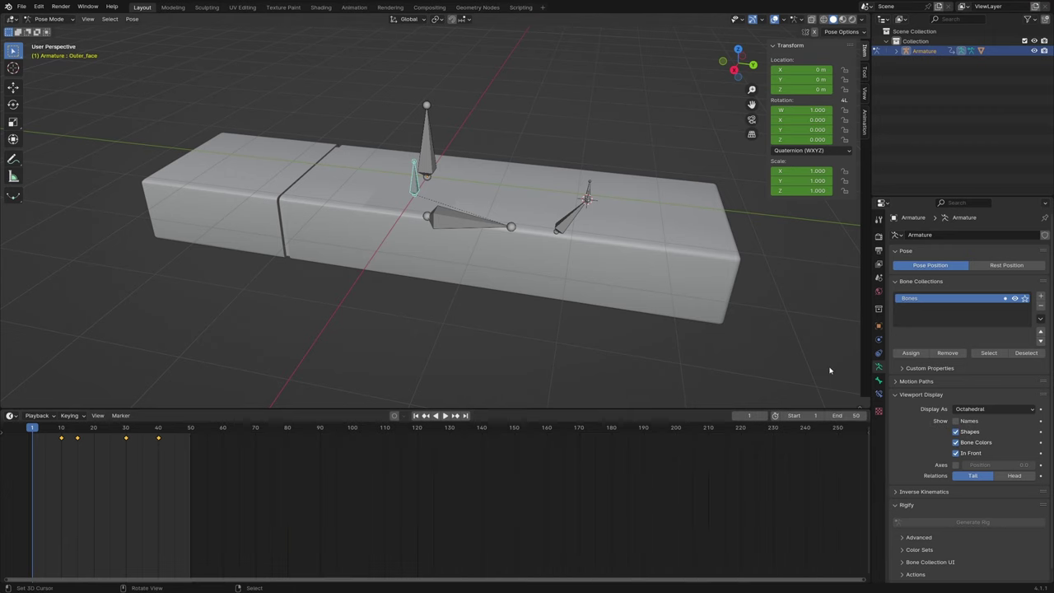
Play the animation back, orbiting to watch the plug motion from above
{"action": "left_click", "coordinate": [449, 416]}
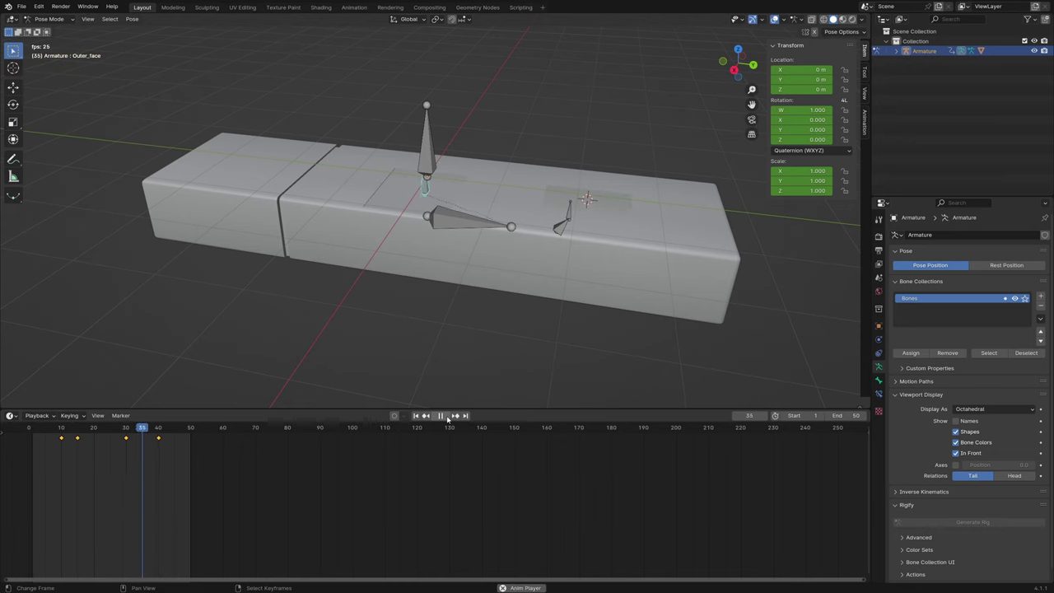
{"action": "middle_click_drag", "start_coordinate": [481, 221], "coordinate": [472, 247]}
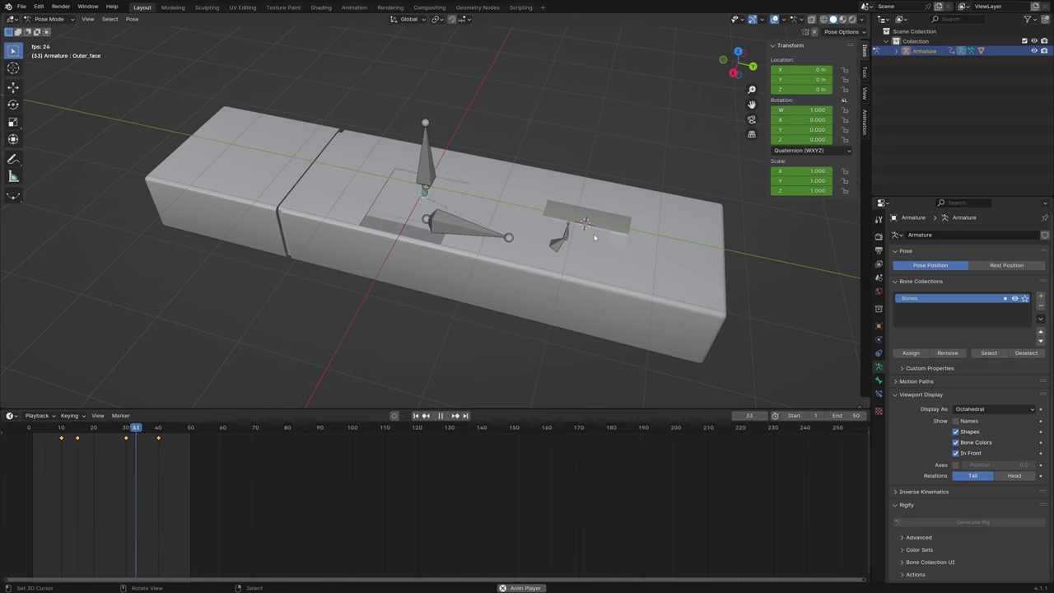
{"action": "middle_click_drag", "start_coordinate": [562, 261], "coordinate": [591, 230]}
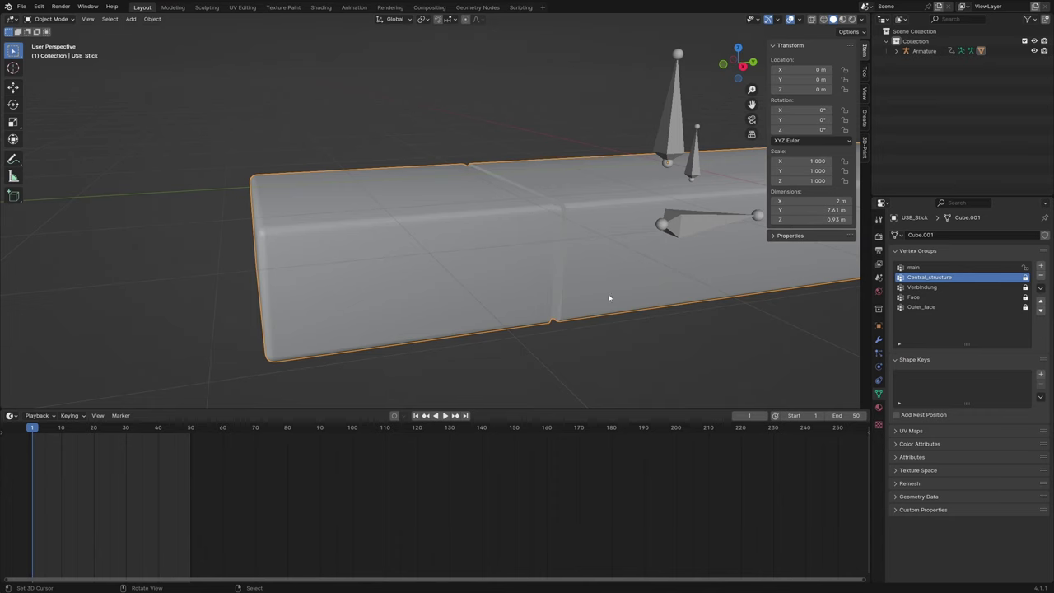
In Edit Mode, select the stick's cap piece with L and hide it
{"action": "middle_click_drag", "start_coordinate": [608, 285], "coordinate": [589, 287]}
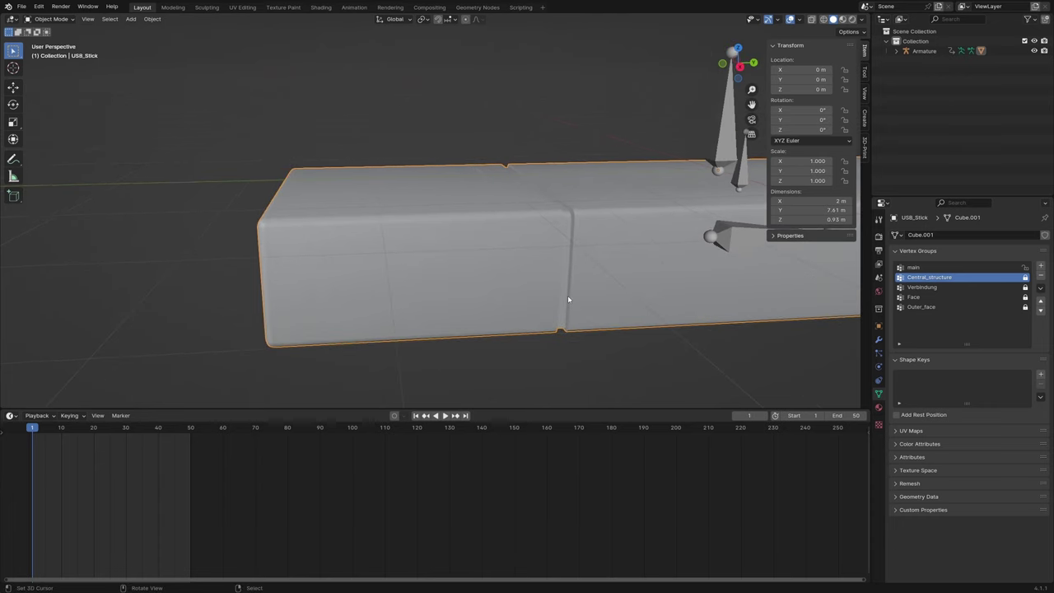
{"action": "middle_click_drag", "start_coordinate": [486, 241], "coordinate": [477, 246]}
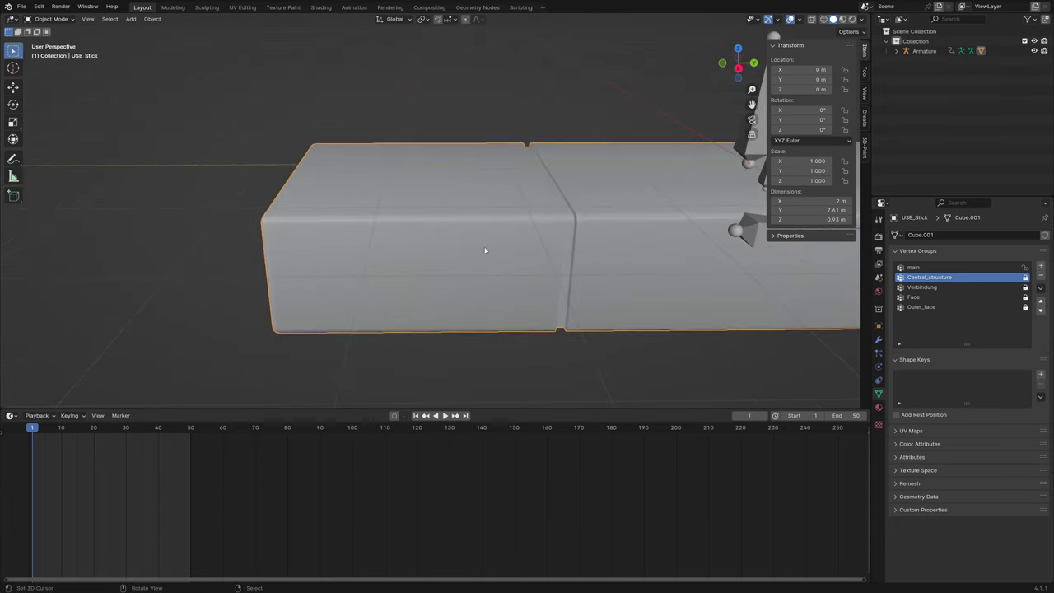
{"action": "key", "text": "Tab"}
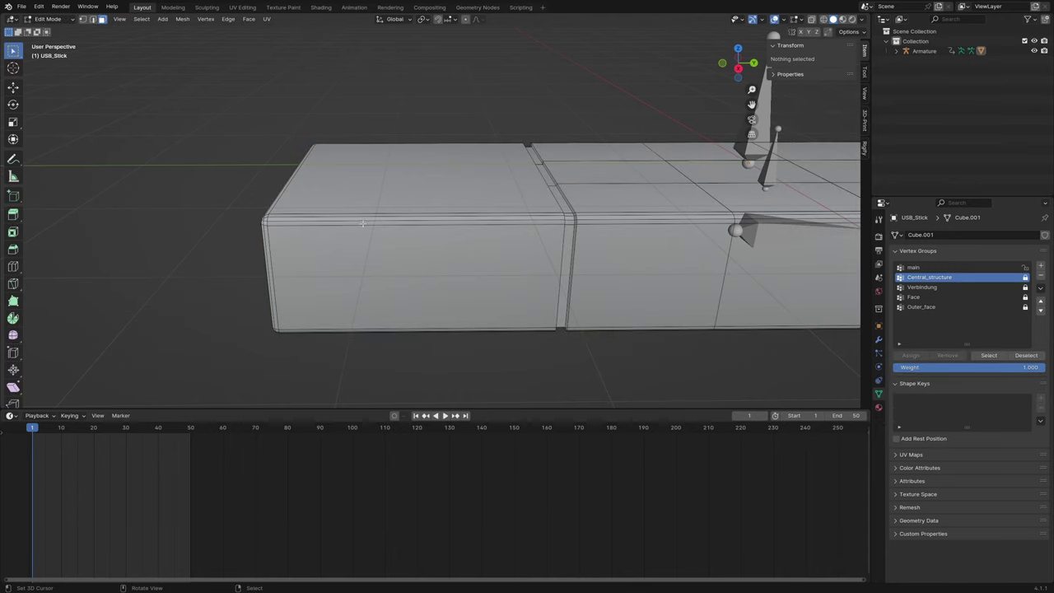
{"action": "key", "text": "l"}
{"action": "middle_click_drag", "start_coordinate": [363, 224], "coordinate": [399, 204]}
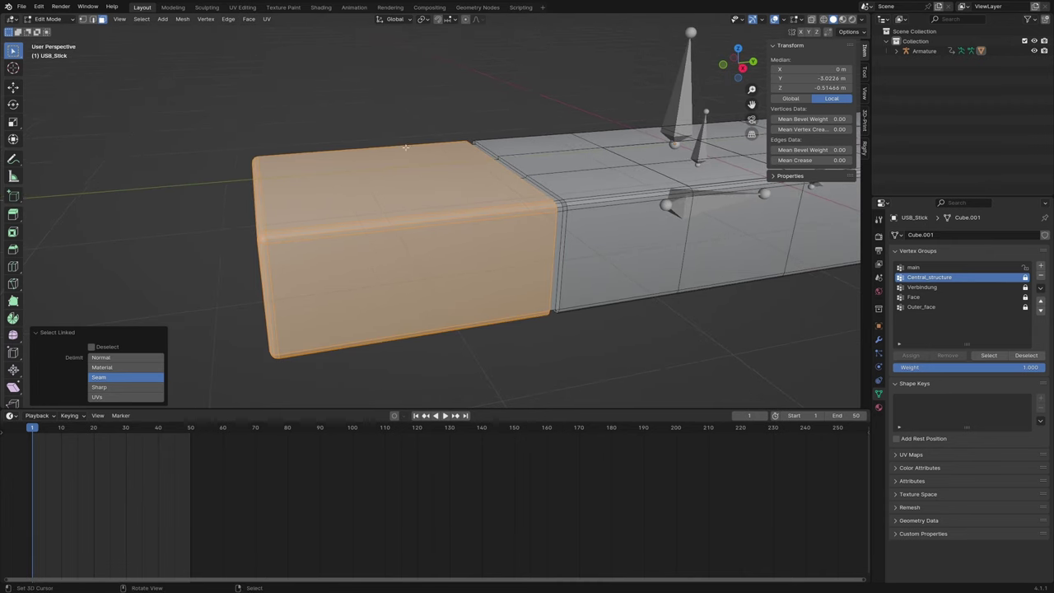
{"action": "key", "text": "h"}
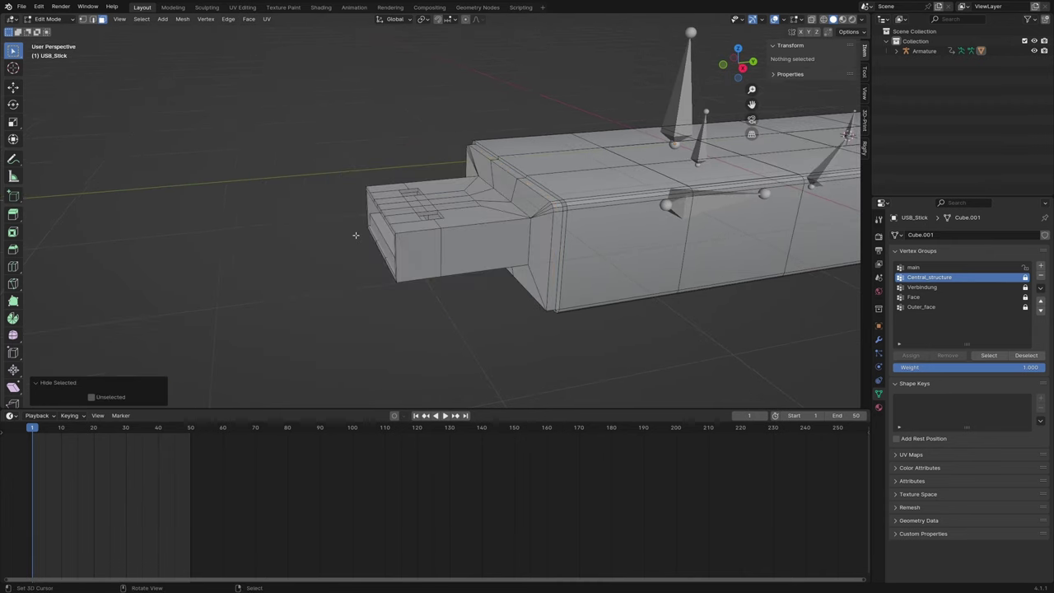
Select the connector-body junction edges and split them with Faces by Edges
{"action": "left_click", "coordinate": [93, 22]}
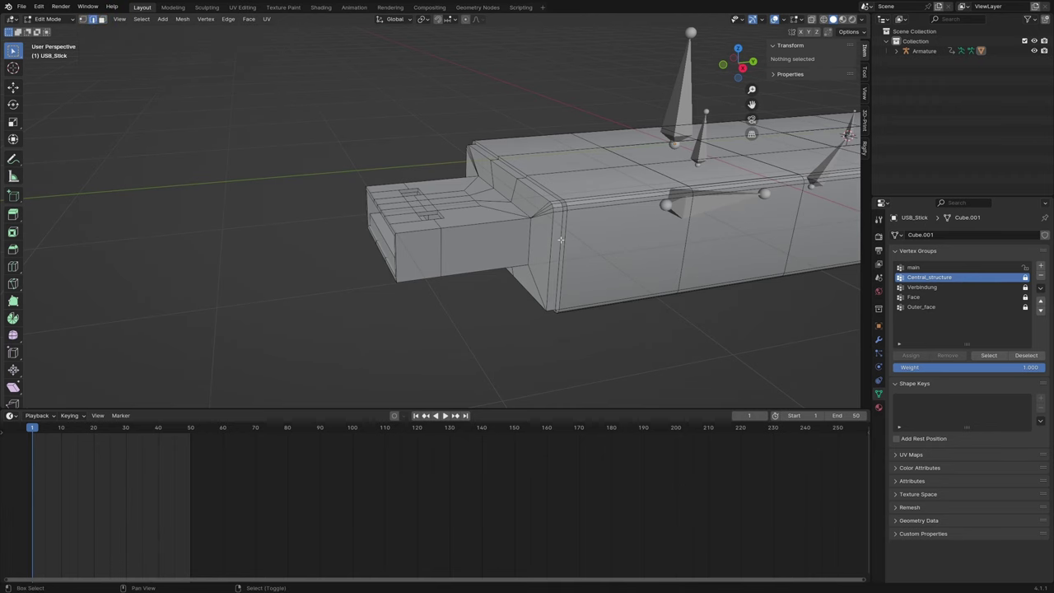
{"action": "scroll", "coordinate": [468, 230], "scroll_direction": "up", "scroll_amount": 2}
{"action": "scroll", "coordinate": [468, 229], "scroll_direction": "up", "scroll_amount": 2}
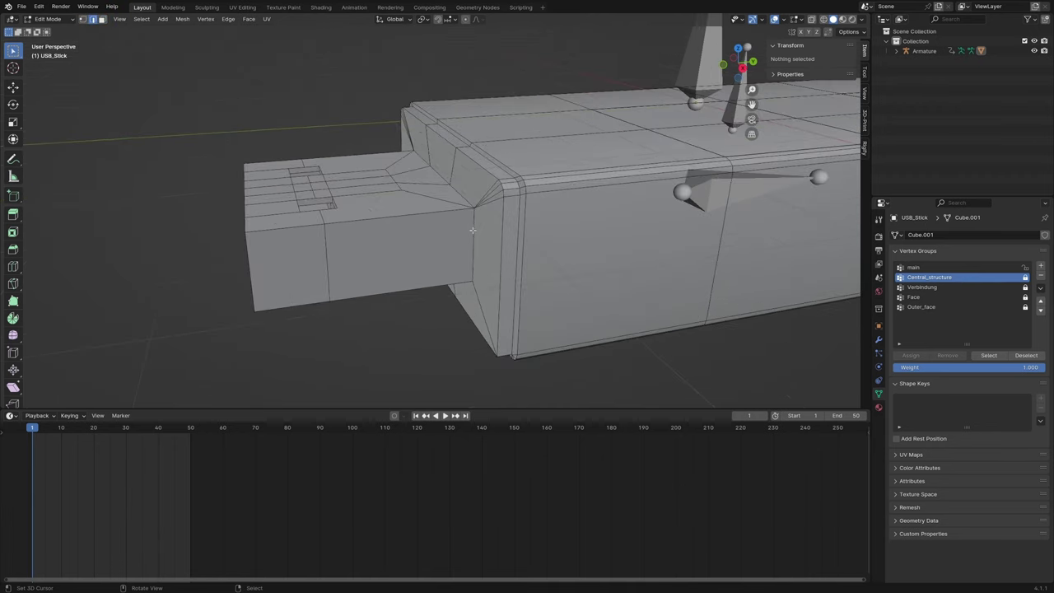
{"action": "left_click", "coordinate": [472, 230]}
{"action": "mouse_move", "coordinate": [471, 230]}
{"action": "middle_mouse_down"}
{"action": "mouse_move", "coordinate": [447, 220]}
{"action": "mouse_move", "coordinate": [496, 165]}
{"action": "middle_mouse_up"}
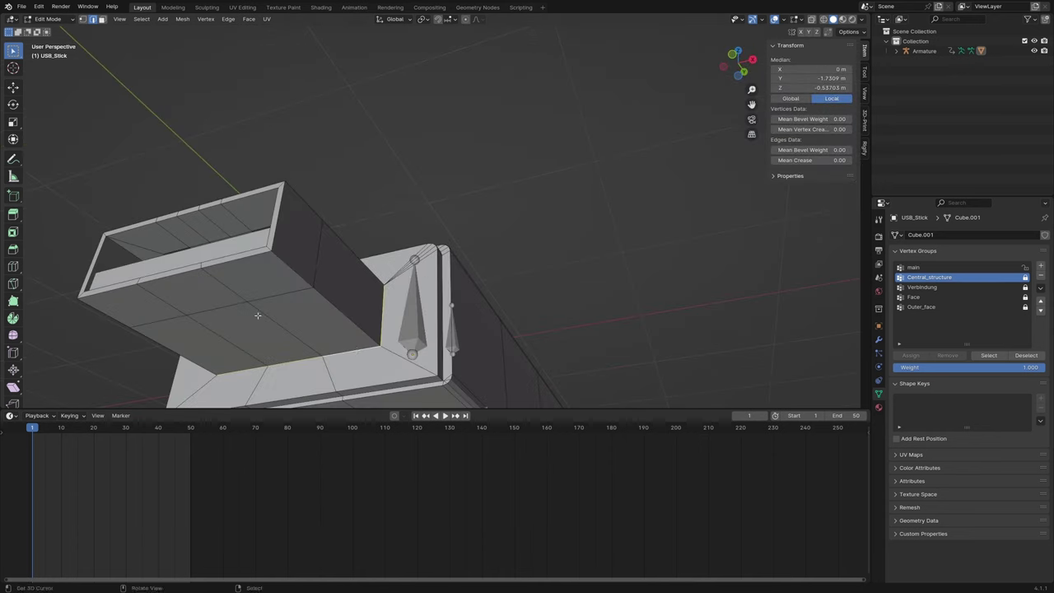
{"action": "mouse_move", "coordinate": [257, 315]}
{"action": "middle_mouse_down"}
{"action": "mouse_move", "coordinate": [355, 344]}
{"action": "mouse_move", "coordinate": [452, 184]}
{"action": "mouse_move", "coordinate": [353, 201]}
{"action": "middle_mouse_up"}
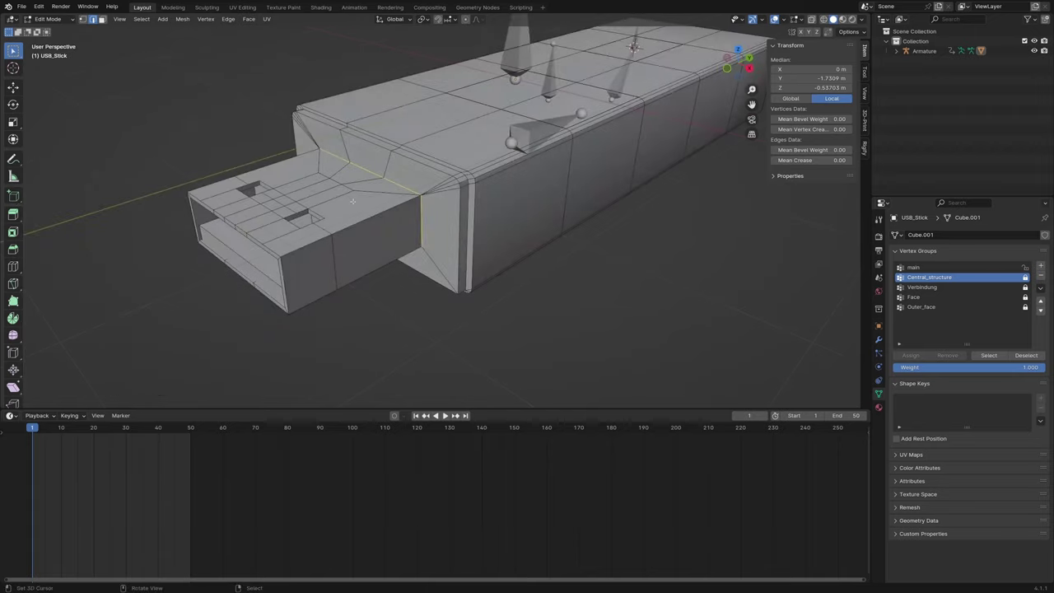
{"action": "left_click", "coordinate": [182, 18]}
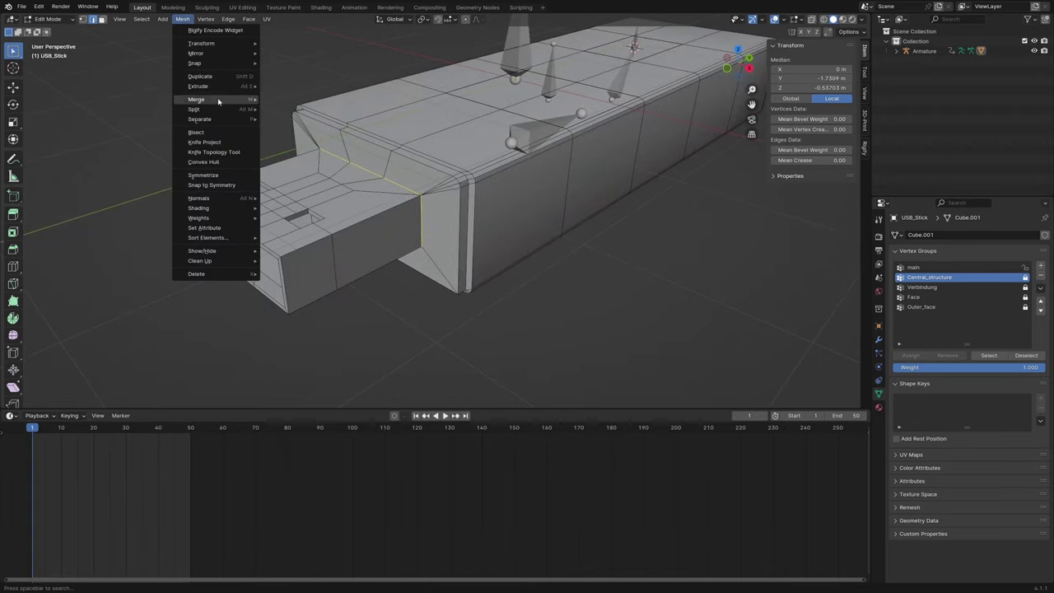
{"action": "mouse_move", "coordinate": [194, 109]}
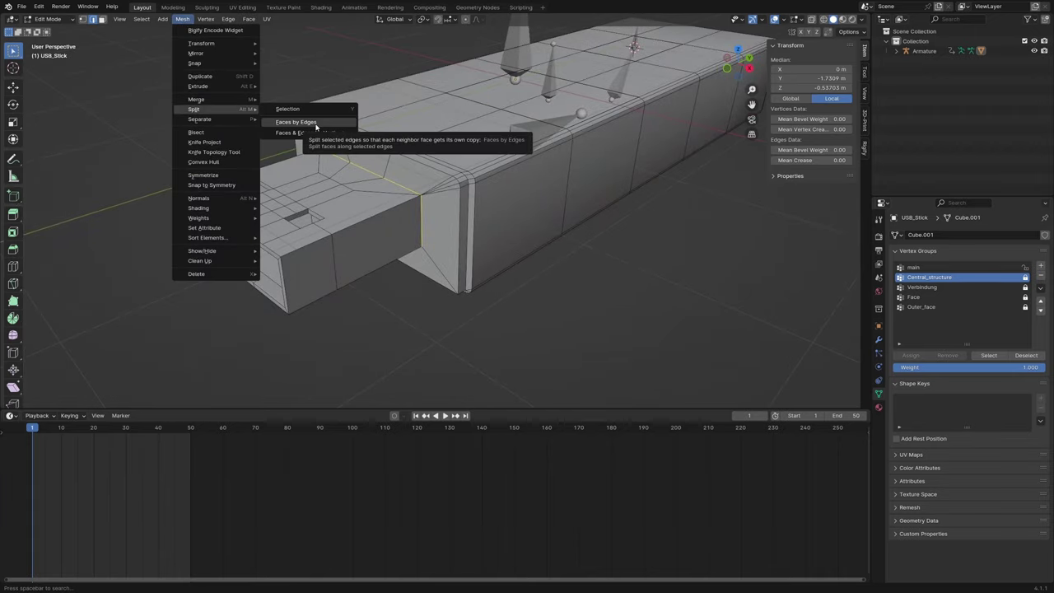
{"action": "left_click", "coordinate": [315, 125]}
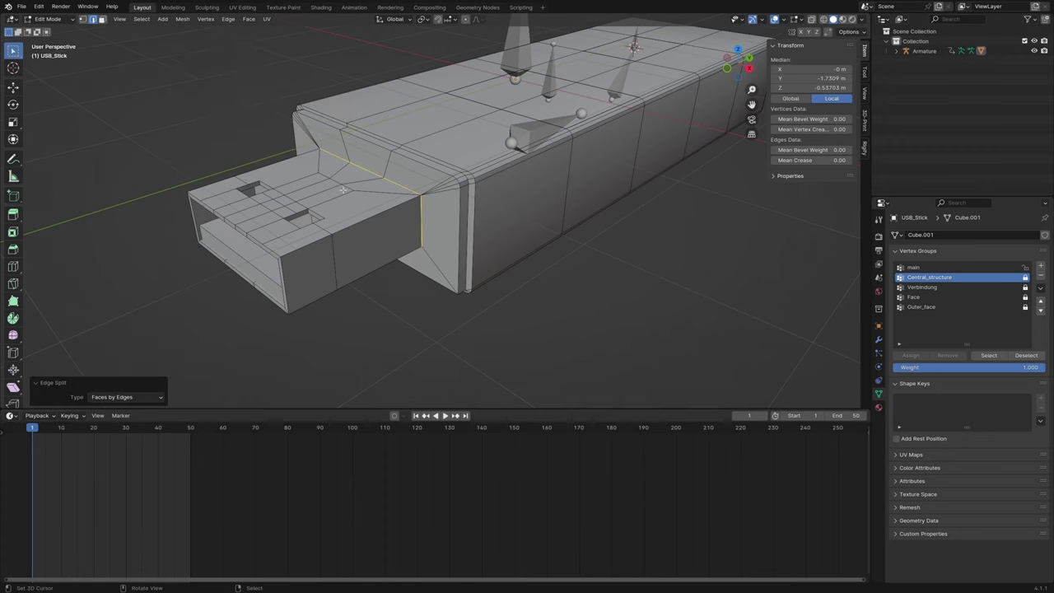
Snap the 3D cursor to the split edges, then test-move the connector piece and cancel
{"action": "key", "text": "shift+s"}
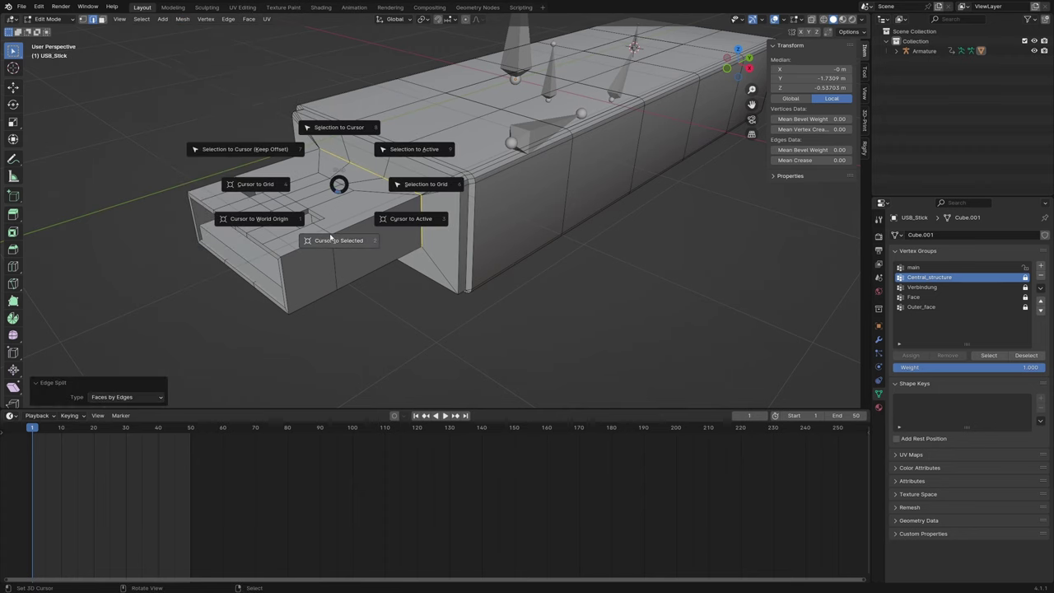
{"action": "left_click", "coordinate": [332, 238]}
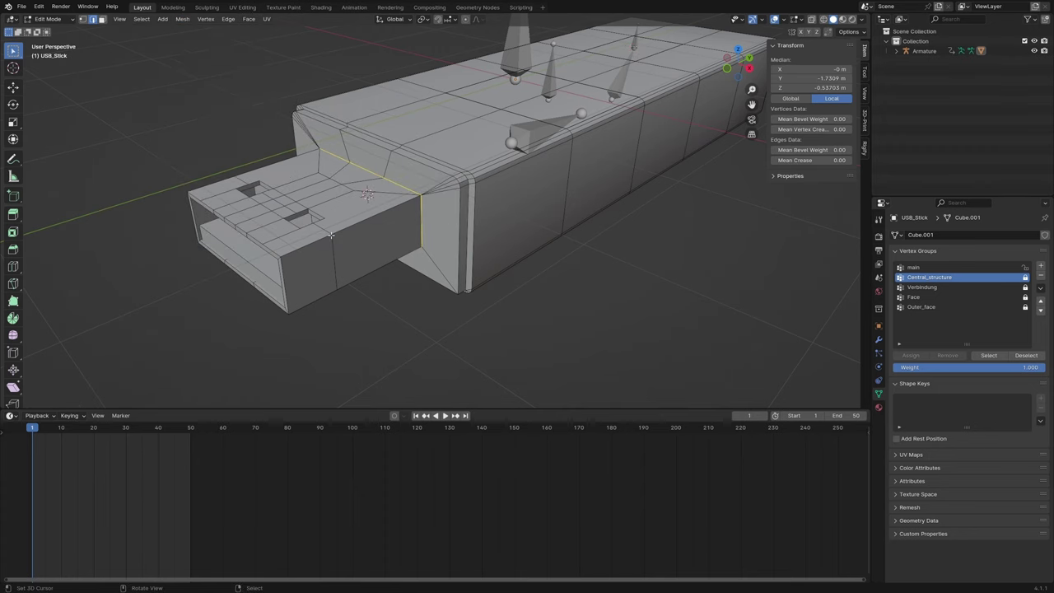
{"action": "left_click", "coordinate": [102, 19]}
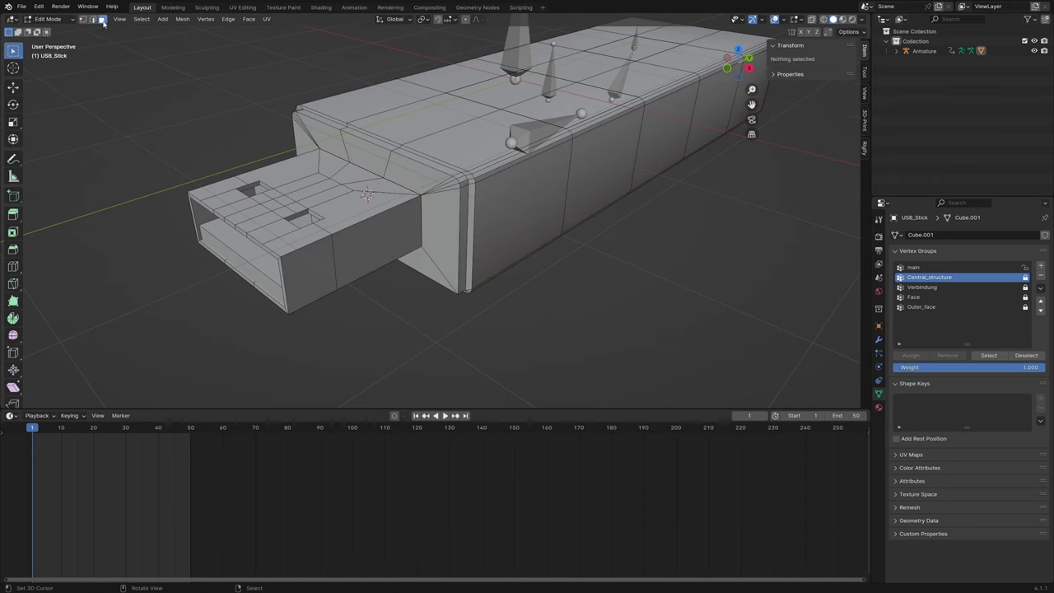
{"action": "key", "text": "l"}
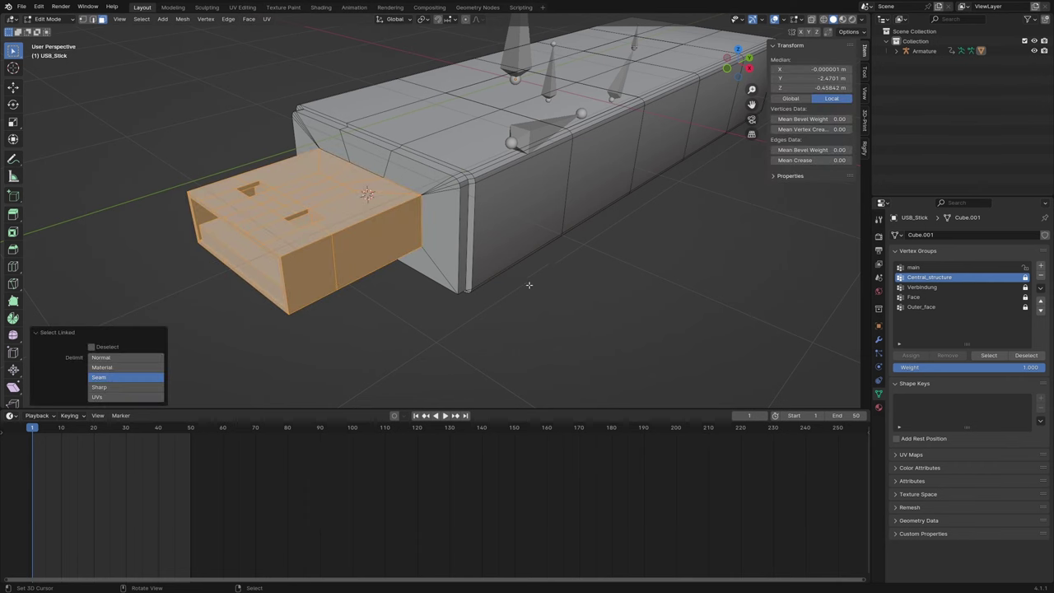
{"action": "middle_click_drag", "start_coordinate": [529, 285], "coordinate": [560, 290]}
{"action": "key", "text": "g"}
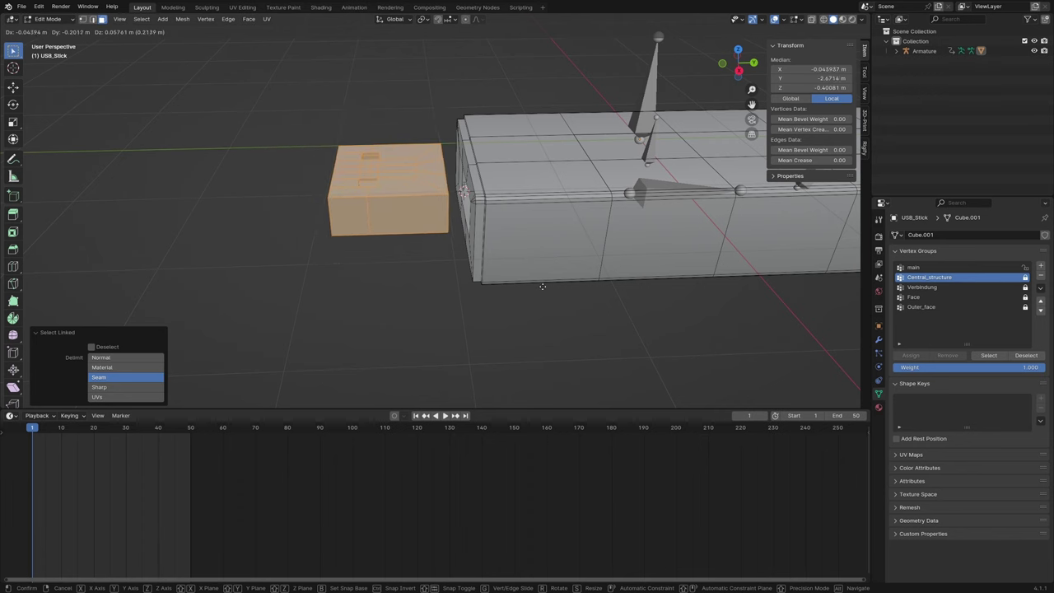
{"action": "key", "text": "Escape"}
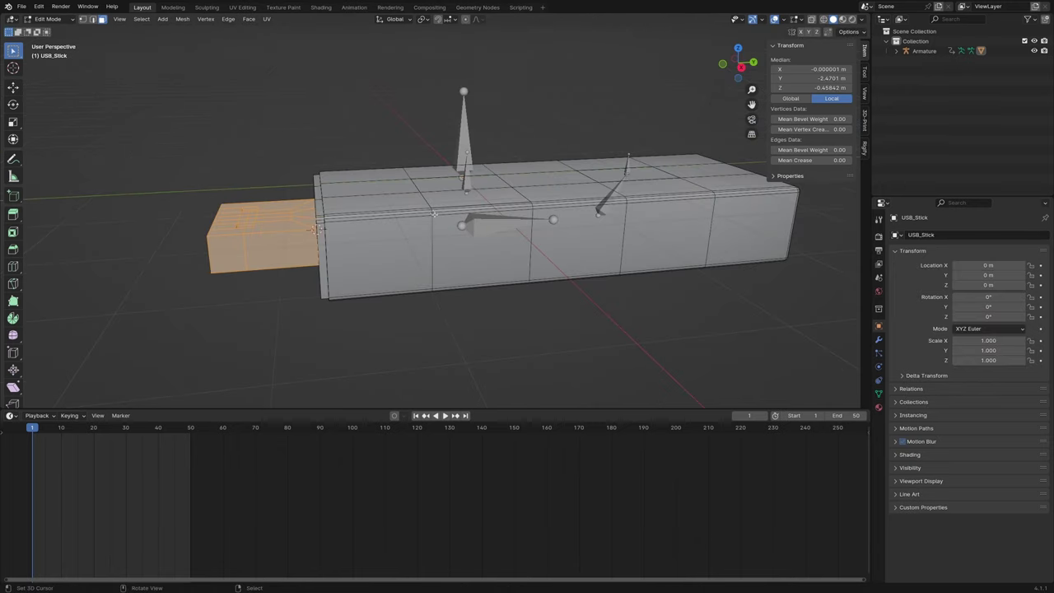
{"action": "key", "text": "Tab"}
Extrude a new bone along Y from Central_structure's tail
{"action": "left_click", "coordinate": [466, 134]}
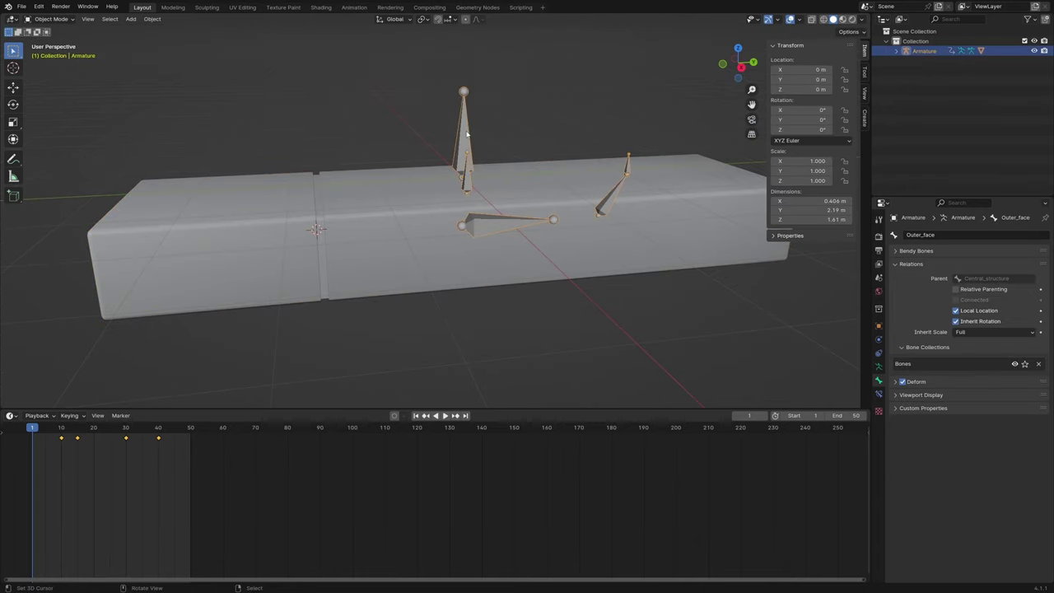
{"action": "key", "text": "Tab"}
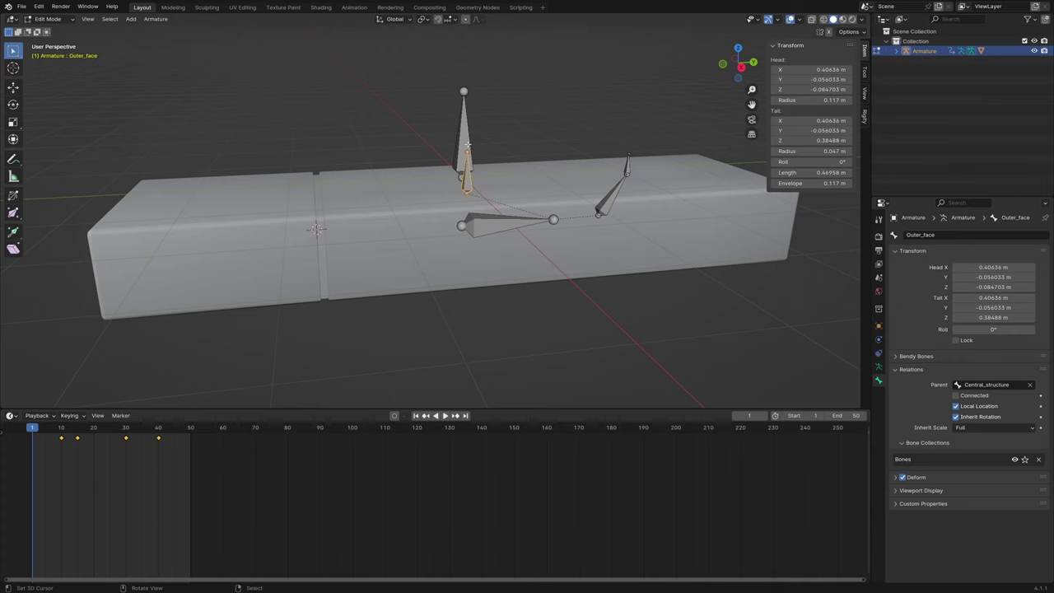
{"action": "left_click", "coordinate": [461, 174], "text": "shift"}
{"action": "left_click", "coordinate": [570, 239]}
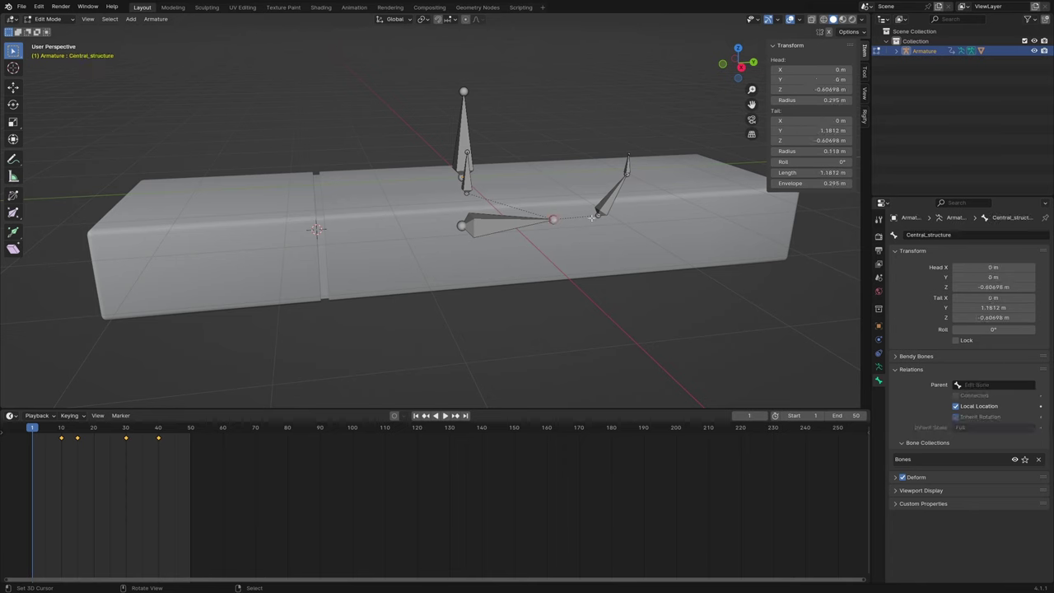
{"action": "key", "text": "e"}
{"action": "key", "text": "y"}
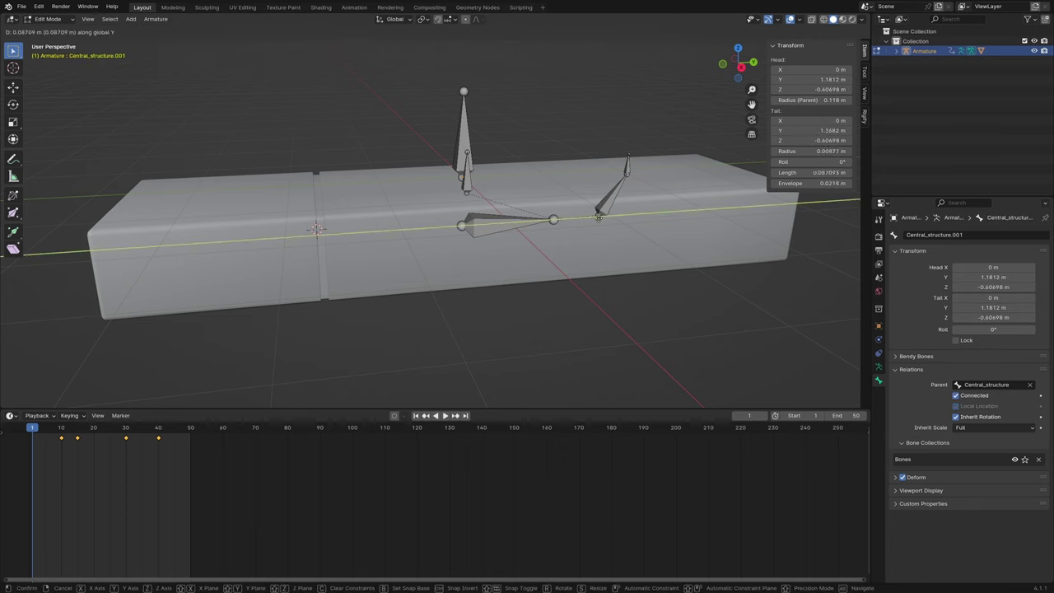
{"action": "left_click", "coordinate": [620, 216]}
Disconnect the new bone from its parent and rename it Stecker
{"action": "left_click", "coordinate": [572, 219]}
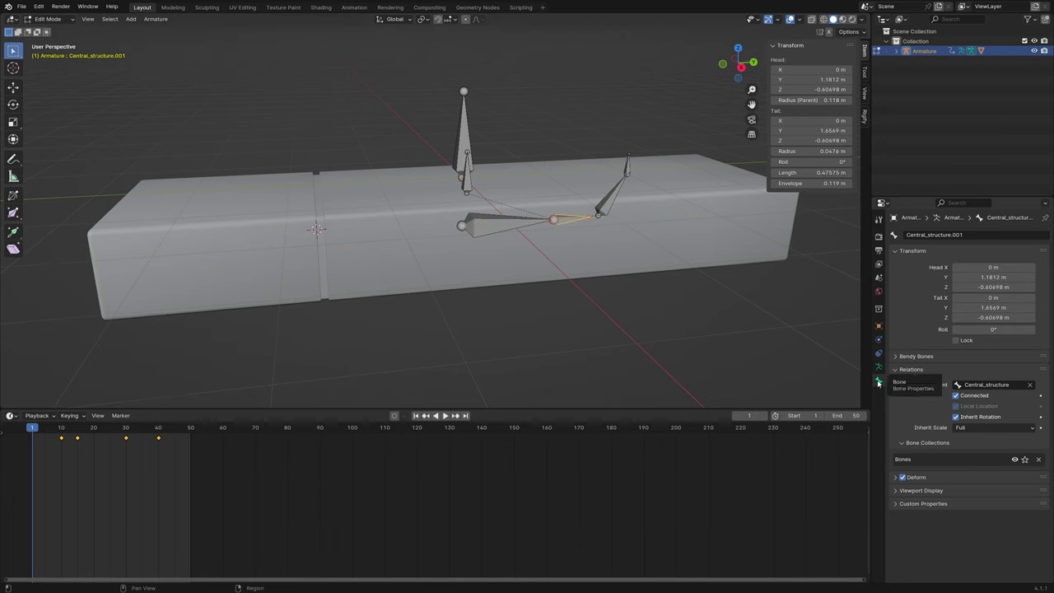
{"action": "left_click", "coordinate": [955, 396]}
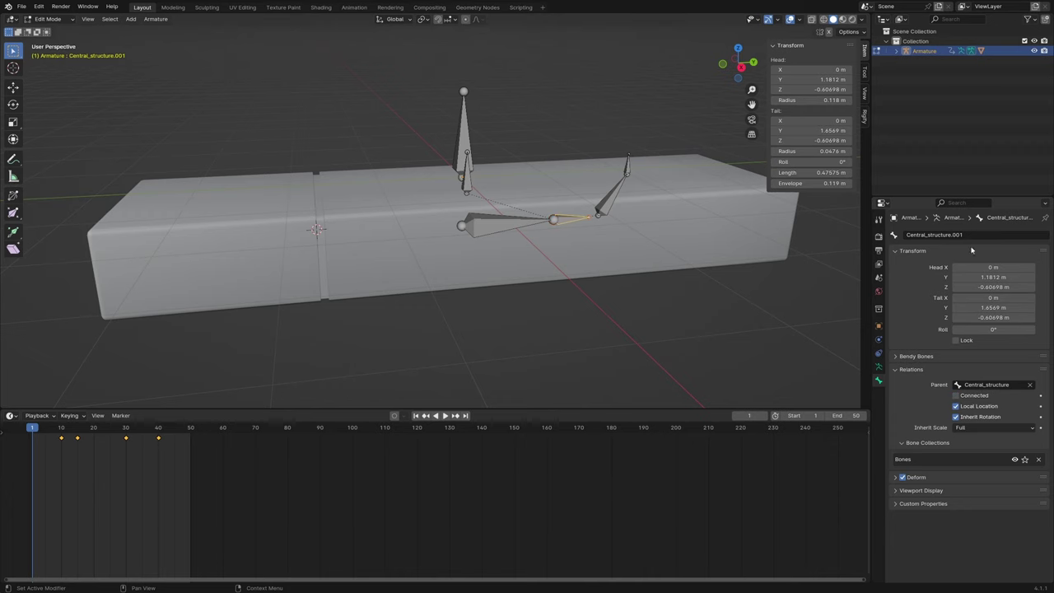
{"action": "left_click", "coordinate": [969, 236]}
{"action": "type", "text": "S"}
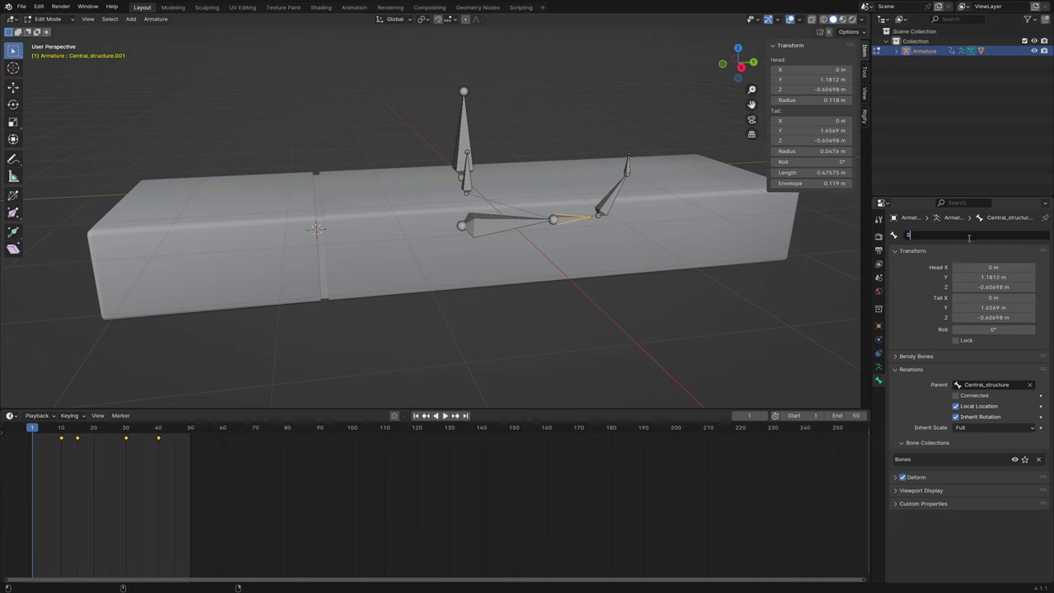
{"action": "type", "text": "tecker"}
{"action": "key", "text": "Return"}
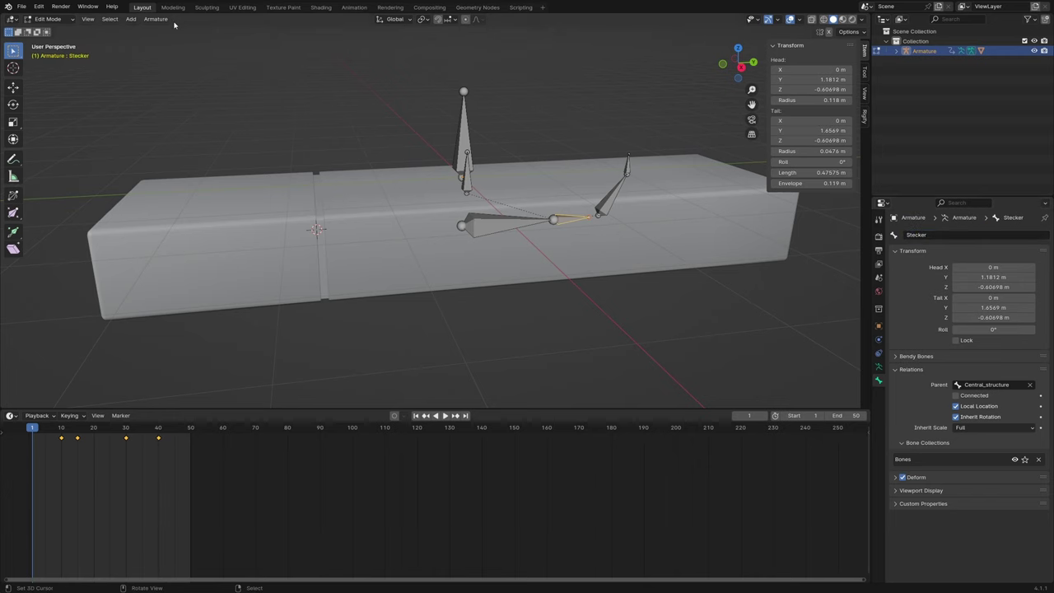
Snap Stecker to the 3D cursor, rotate it 180° about Z, and snap again
{"action": "left_click", "coordinate": [156, 19]}
{"action": "mouse_move", "coordinate": [189, 50]}
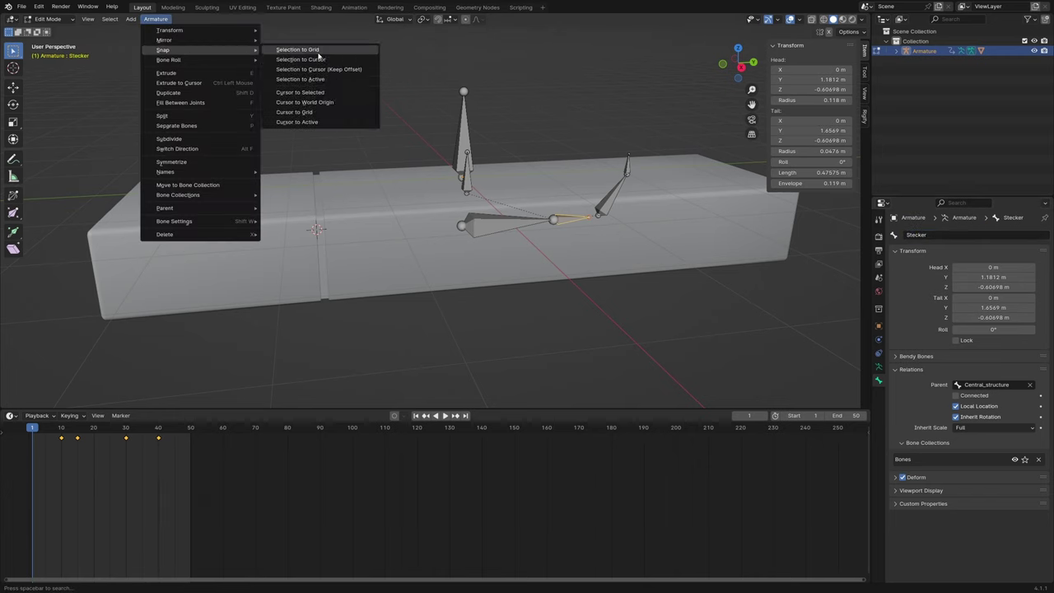
{"action": "left_click", "coordinate": [319, 59]}
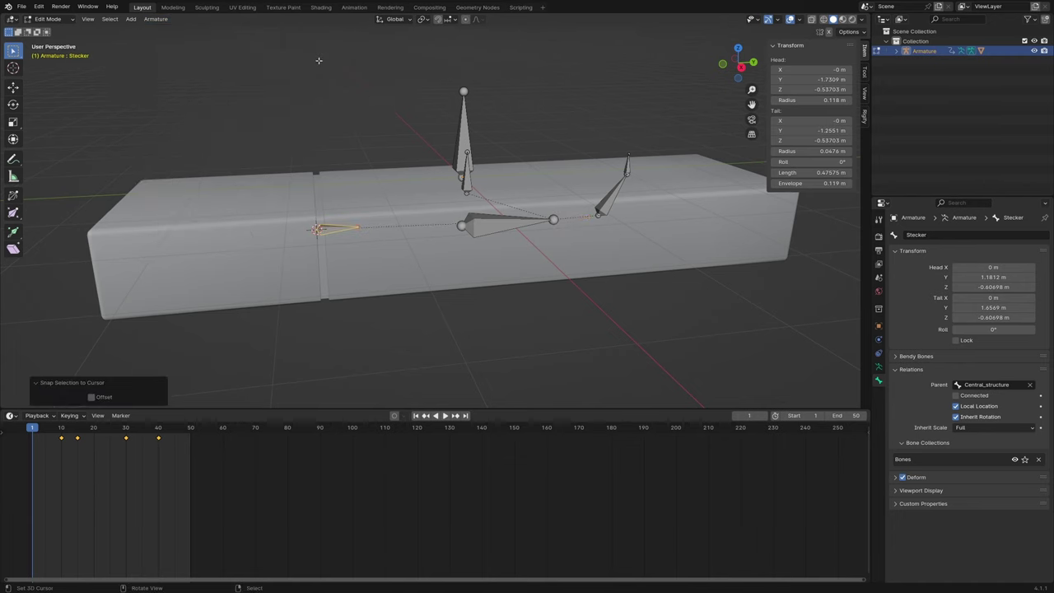
{"action": "type", "text": "rz"}
{"action": "type", "text": "18"}
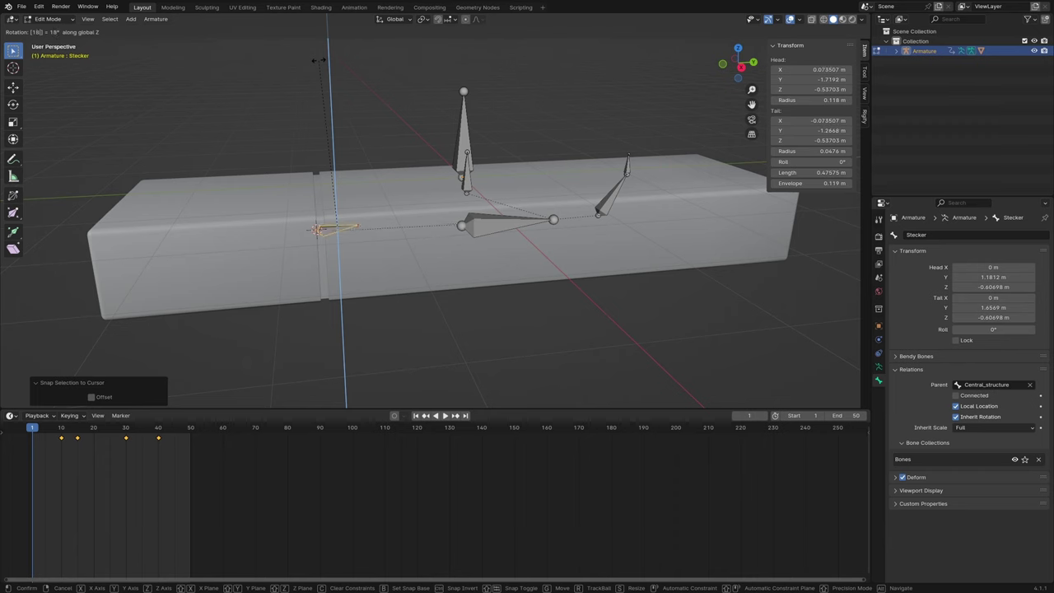
{"action": "type", "text": "0"}
{"action": "key", "text": "Return"}
{"action": "left_click", "coordinate": [156, 18]}
{"action": "mouse_move", "coordinate": [163, 49]}
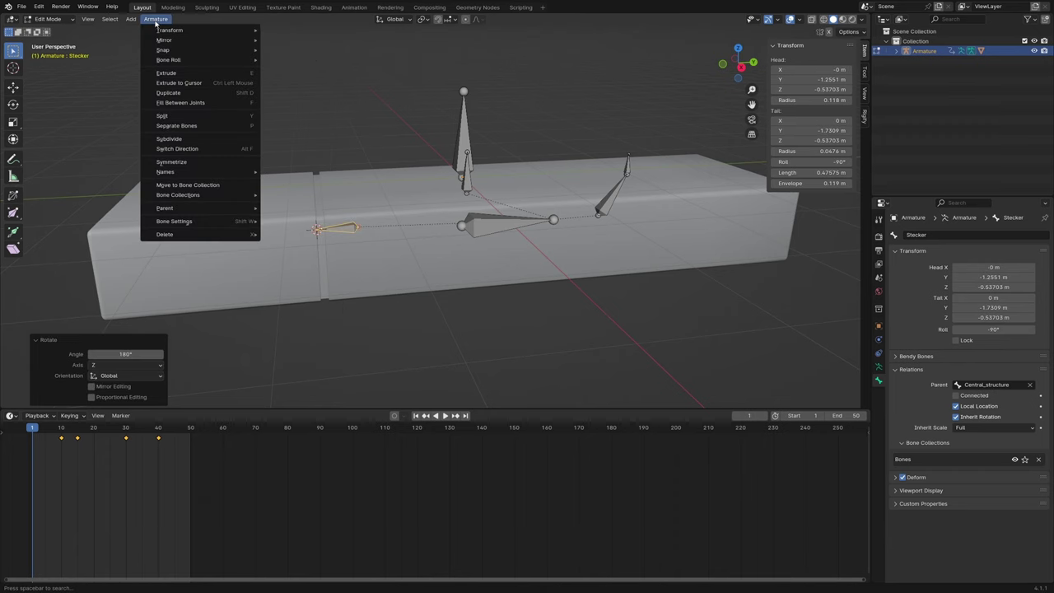
{"action": "left_click", "coordinate": [293, 60]}
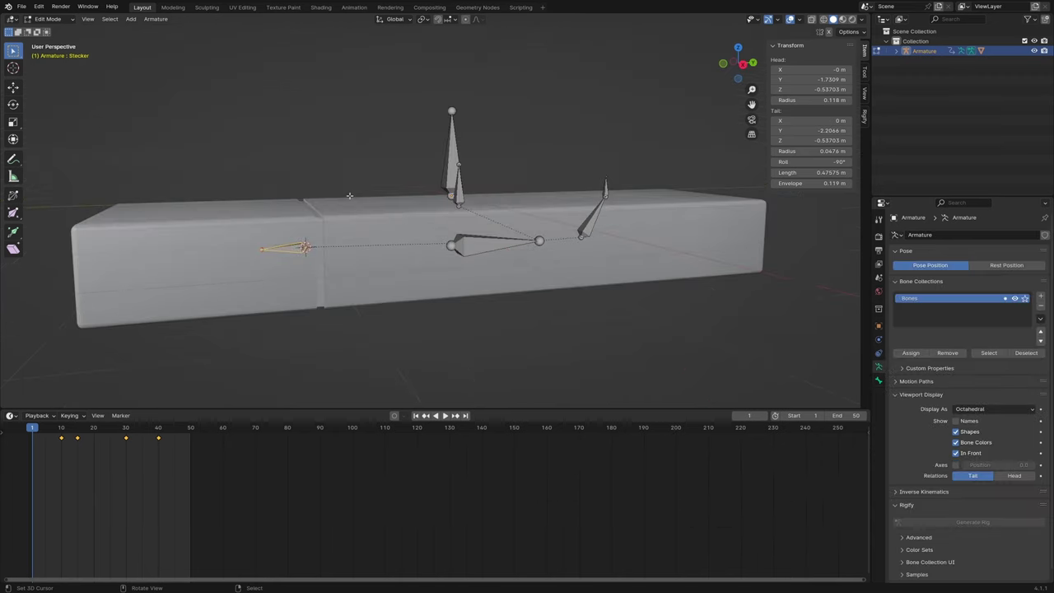
Add a vertex group 'Stecker' to USB_Stick, assign the plug vertices, and lock it
{"action": "key", "text": "Tab"}
{"action": "left_click", "coordinate": [209, 231]}
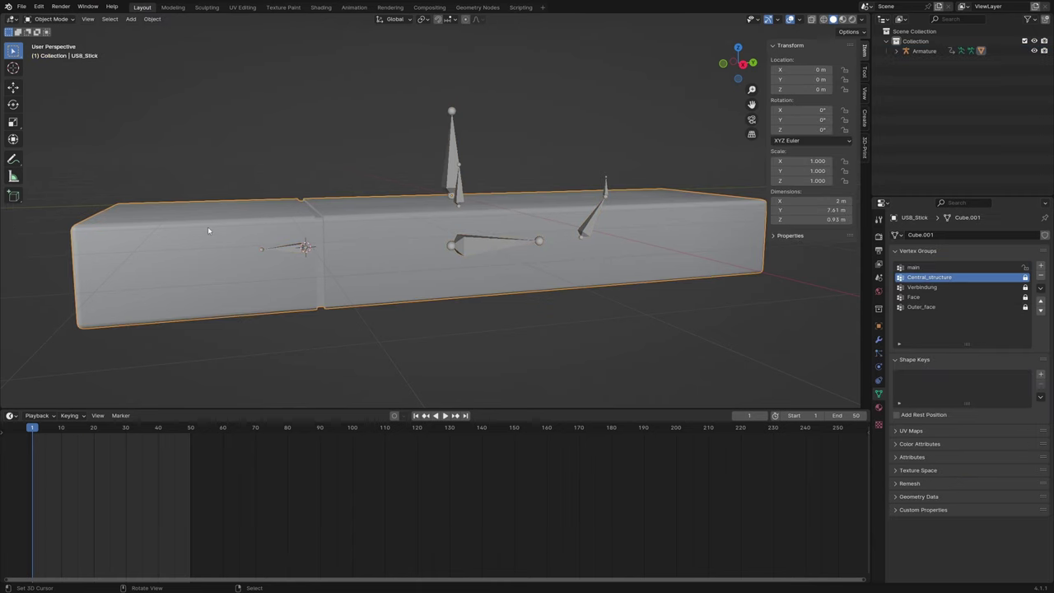
{"action": "key", "text": "Tab"}
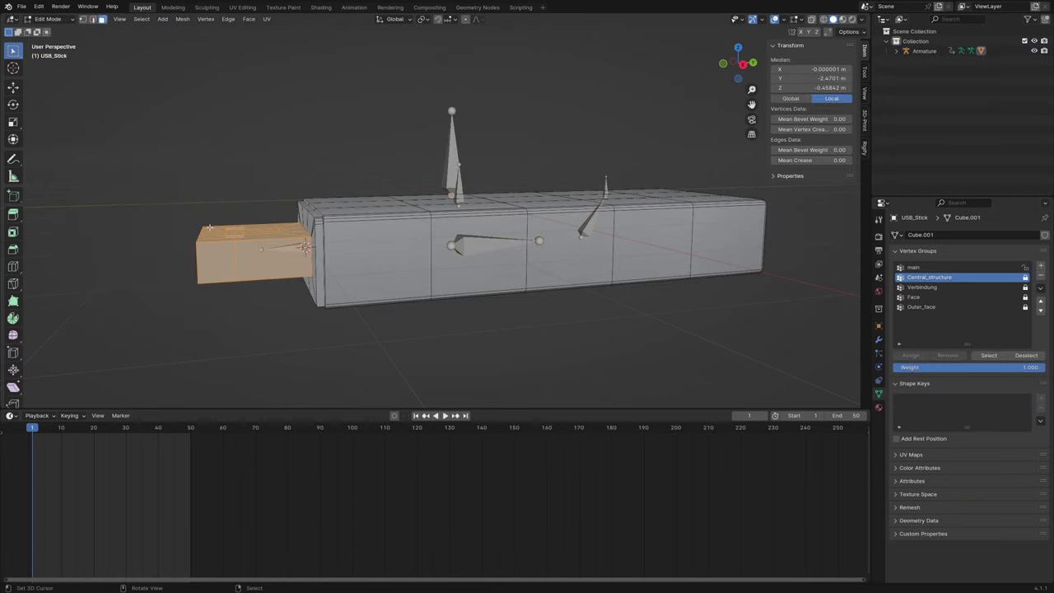
{"action": "middle_click_drag", "start_coordinate": [210, 226], "coordinate": [228, 203]}
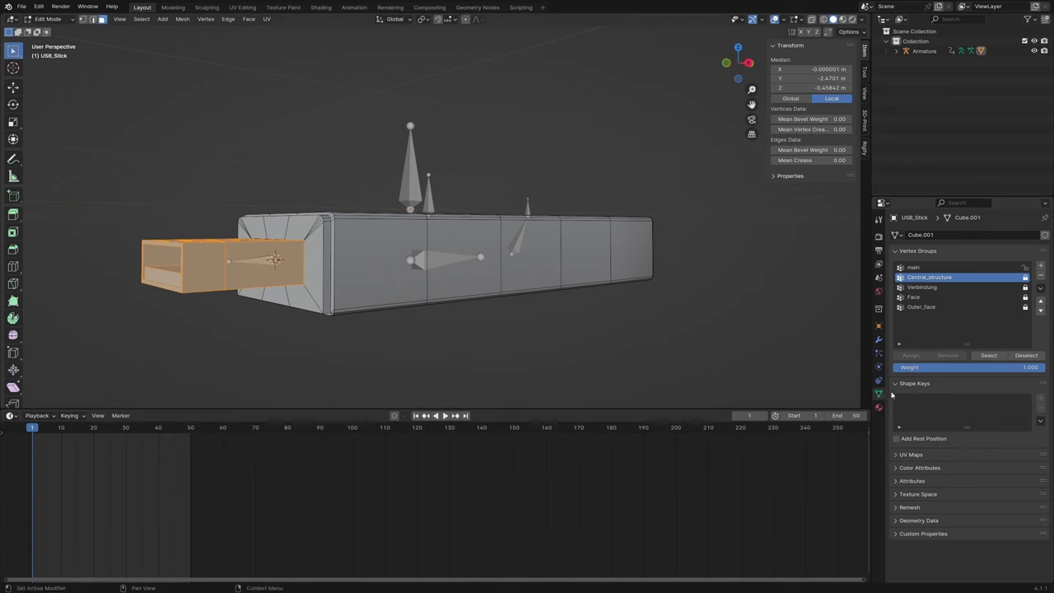
{"action": "left_click", "coordinate": [1040, 267]}
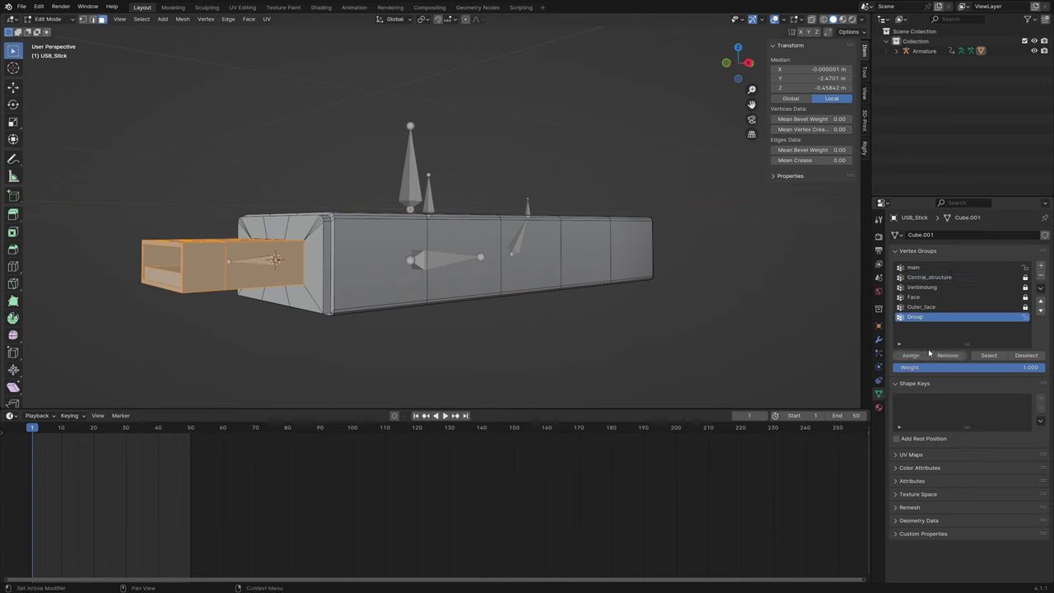
{"action": "double_click", "coordinate": [926, 317]}
{"action": "type", "text": "Stecker"}
{"action": "key", "text": "Return"}
{"action": "left_click", "coordinate": [910, 356]}
{"action": "left_click", "coordinate": [1025, 317]}
{"action": "middle_click_drag", "start_coordinate": [736, 304], "coordinate": [701, 308]}
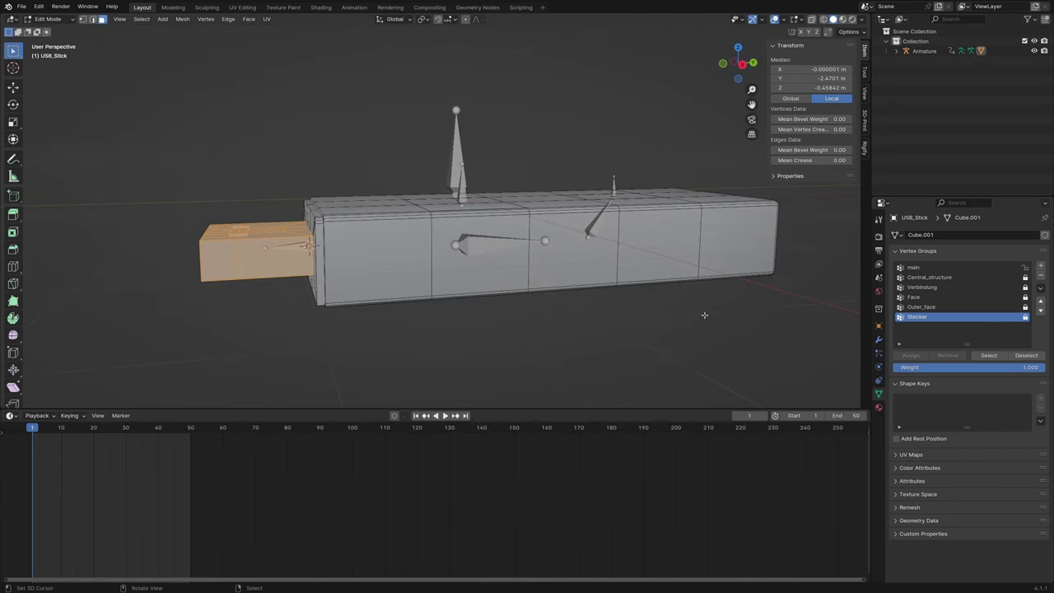
Switch the armature to Pose Mode and test-move the Stecker bone, then cancel
{"action": "key", "text": "Tab"}
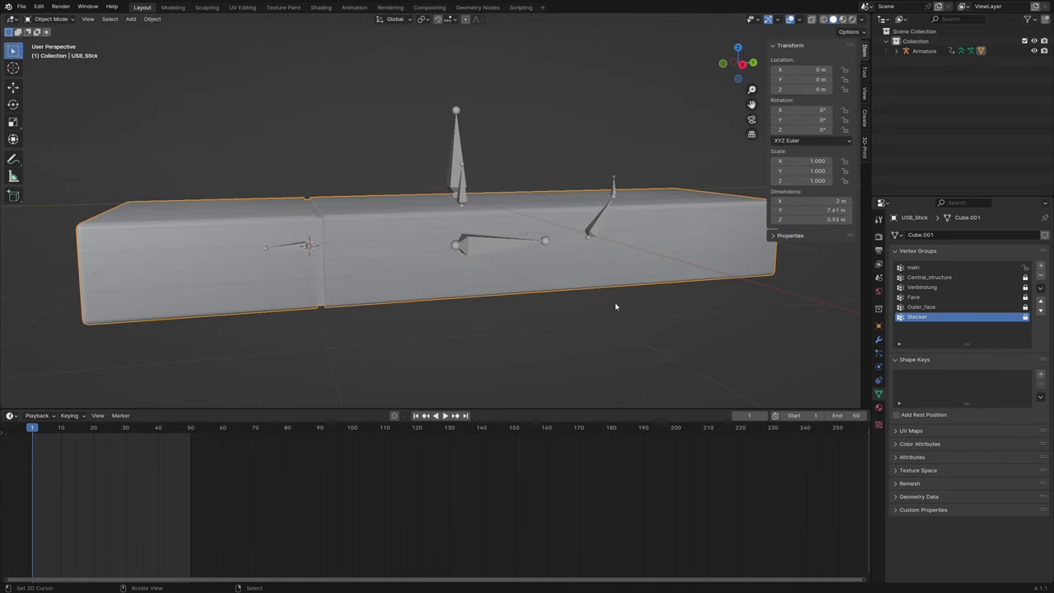
{"action": "left_click", "coordinate": [461, 167]}
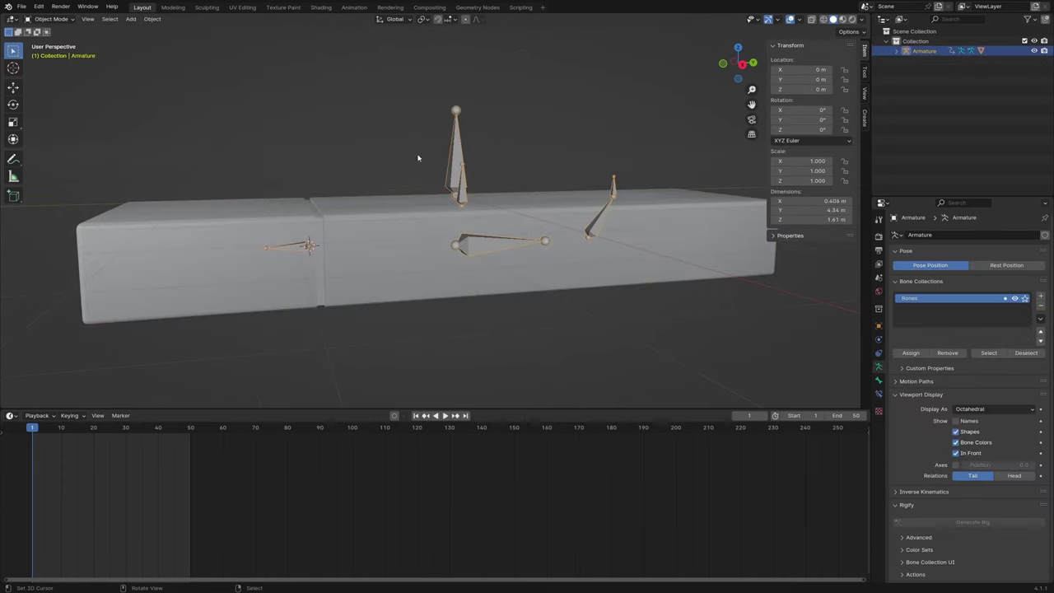
{"action": "left_click", "coordinate": [51, 18]}
{"action": "left_click", "coordinate": [51, 52]}
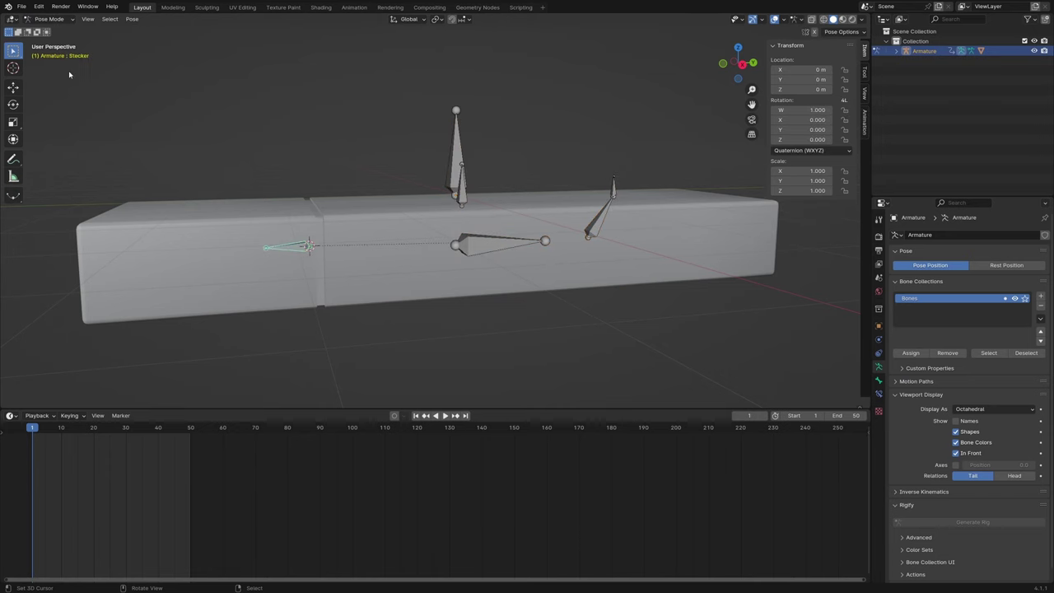
{"action": "key", "text": "g"}
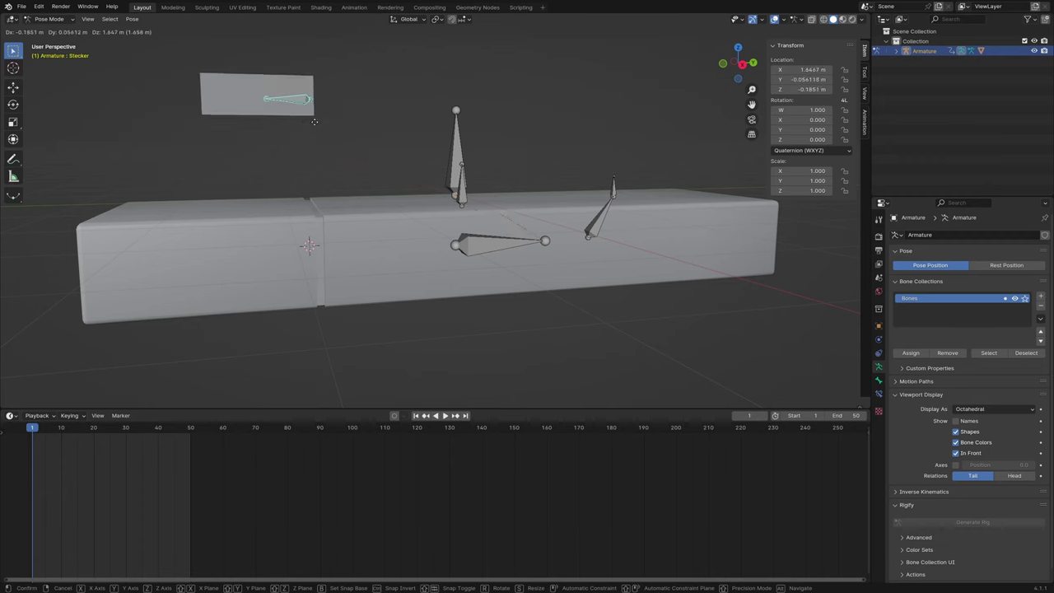
{"action": "key", "text": "Escape"}
{"action": "middle_click_drag", "start_coordinate": [288, 140], "coordinate": [311, 182]}
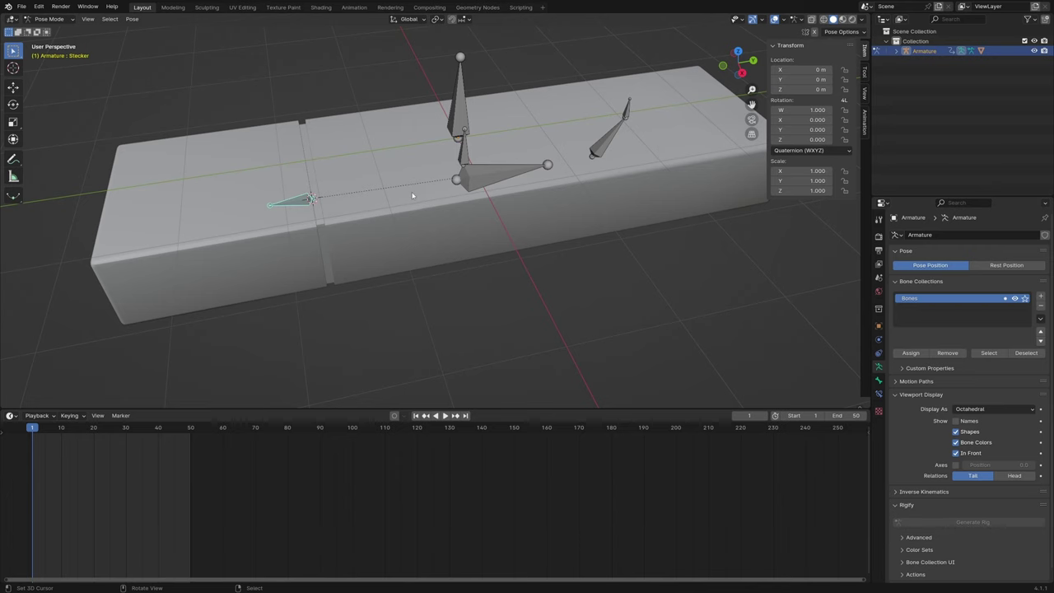
{"action": "middle_click_drag", "start_coordinate": [385, 195], "coordinate": [405, 179]}
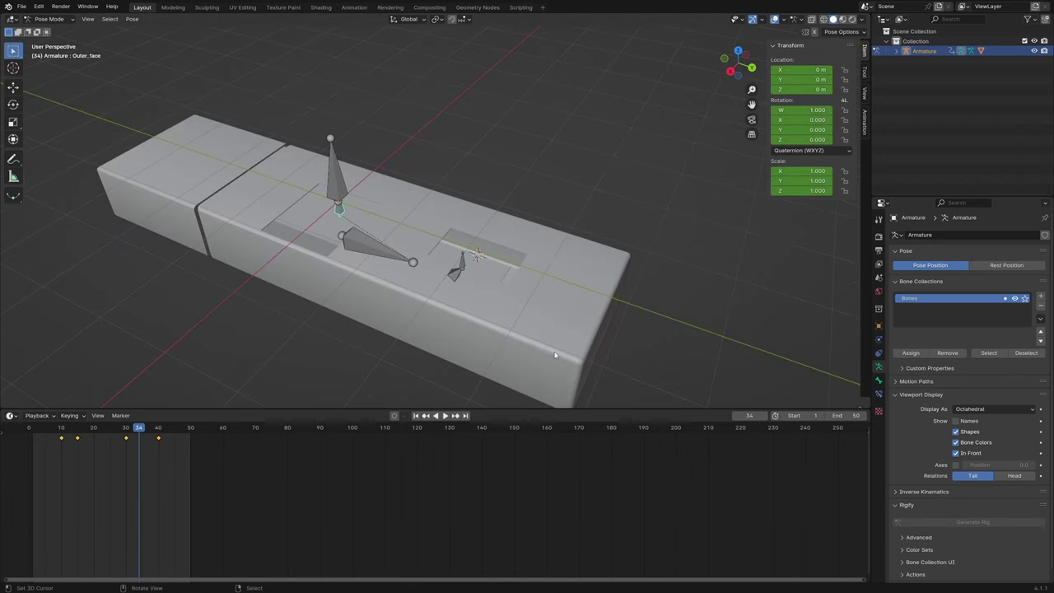
Select the Musicman mesh and scroll through its leg vertex groups in Object Data
{"action": "middle_click_drag", "start_coordinate": [549, 308], "coordinate": [550, 292]}
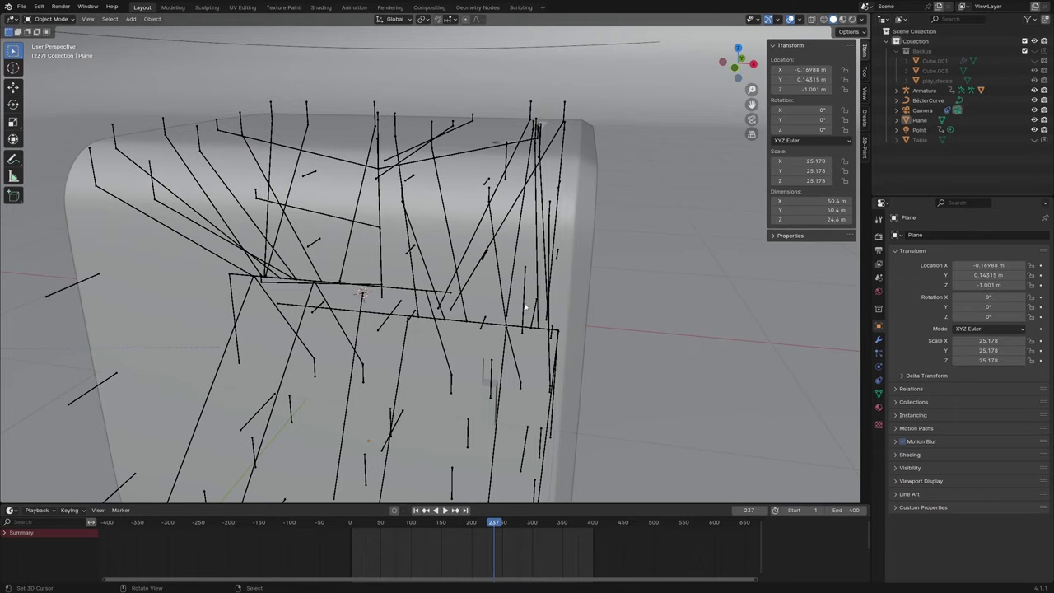
{"action": "middle_click_drag", "start_coordinate": [500, 283], "coordinate": [493, 287]}
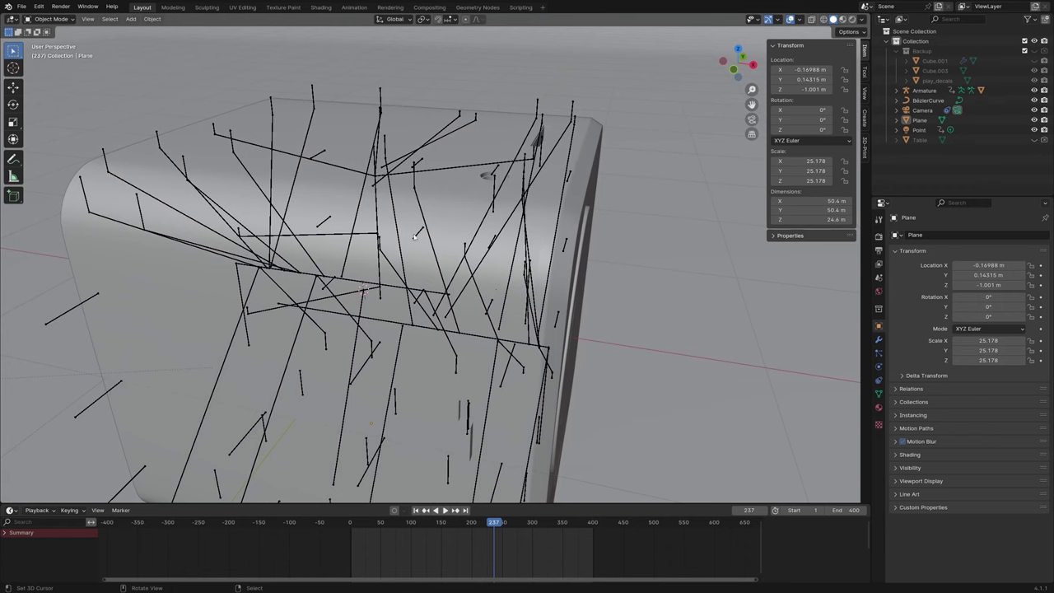
{"action": "left_click", "coordinate": [424, 216]}
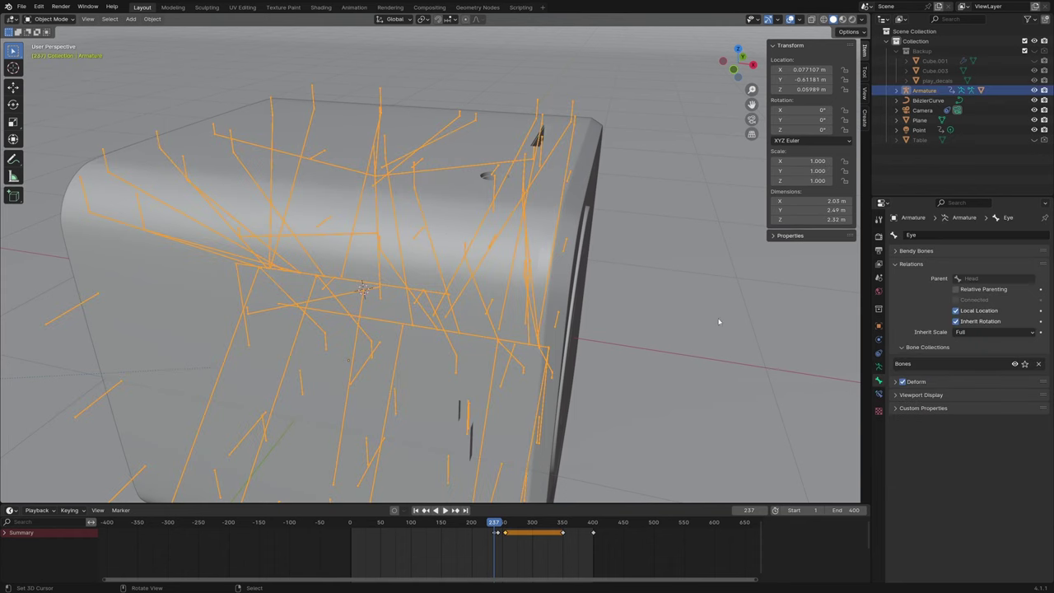
{"action": "left_click", "coordinate": [539, 229]}
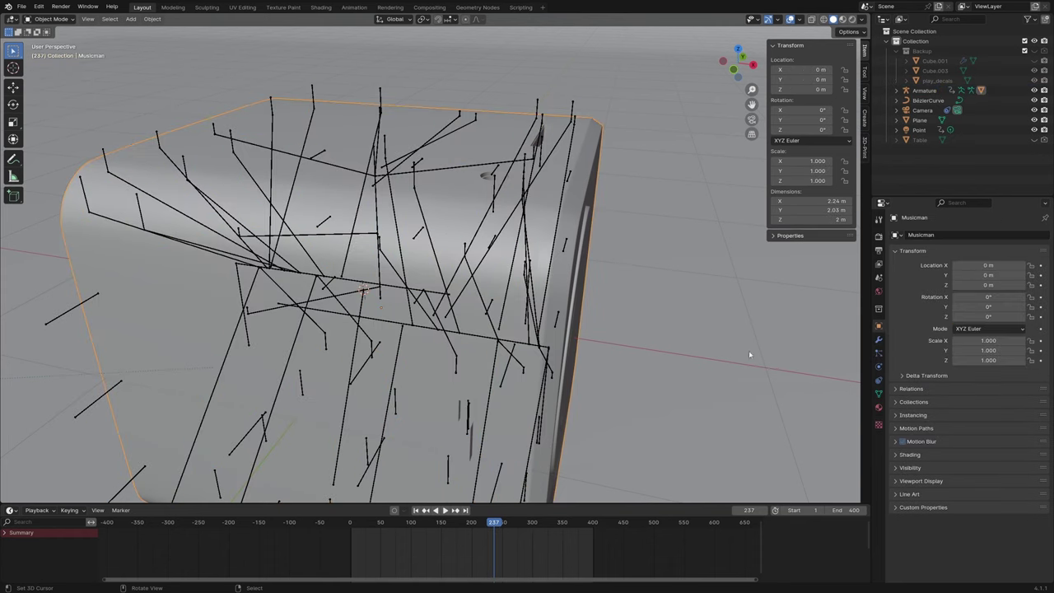
{"action": "left_click", "coordinate": [878, 395]}
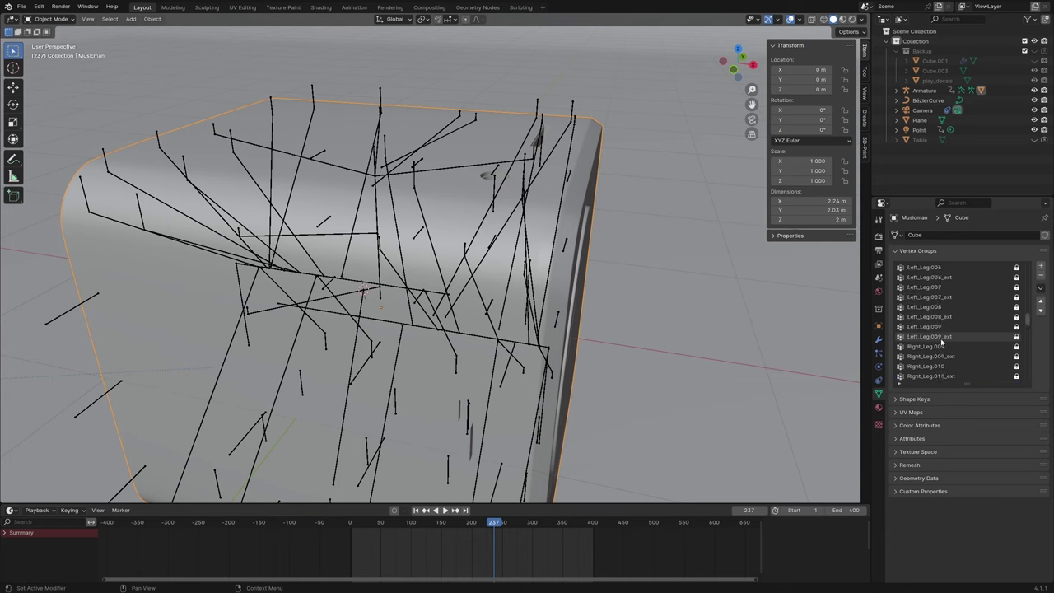
{"action": "scroll", "coordinate": [981, 320], "scroll_direction": "up", "scroll_amount": 3}
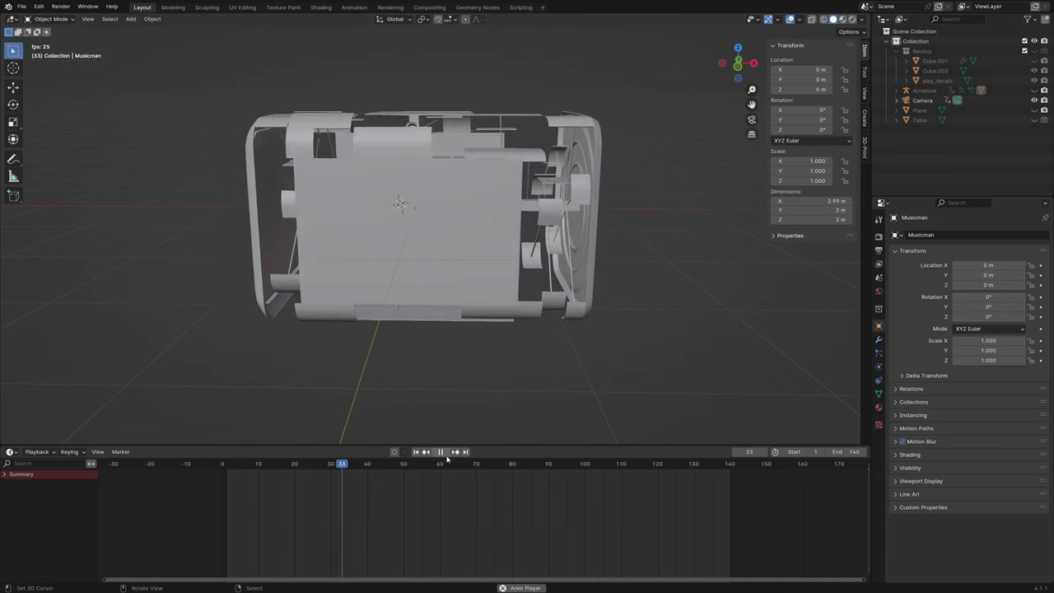
Orbit around and look down on the looping Musicman animation
{"action": "middle_click_drag", "start_coordinate": [595, 361], "coordinate": [741, 364]}
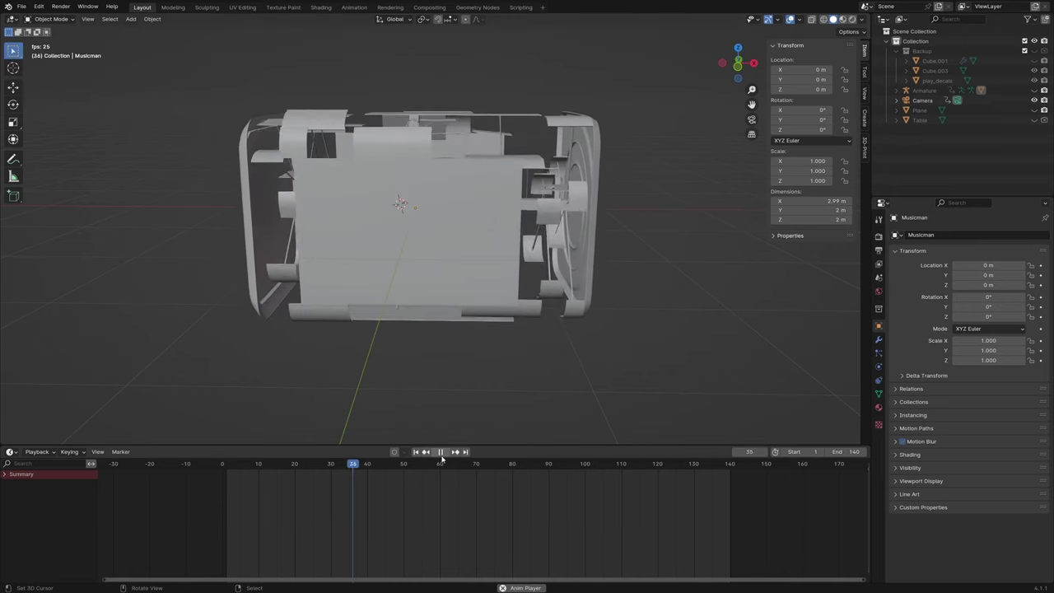
{"action": "middle_click_drag", "start_coordinate": [461, 436], "coordinate": [731, 360]}
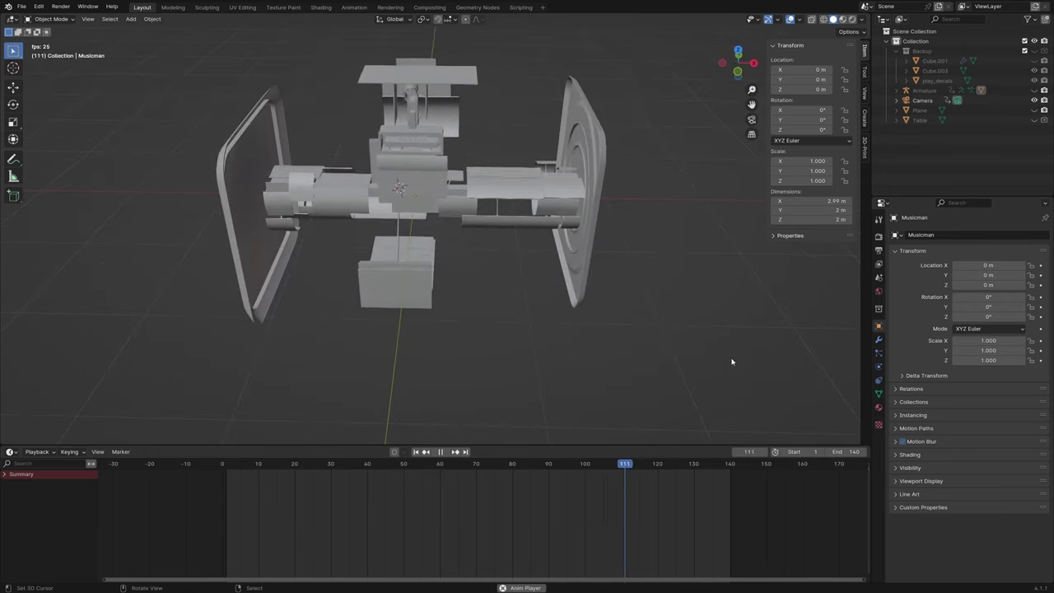